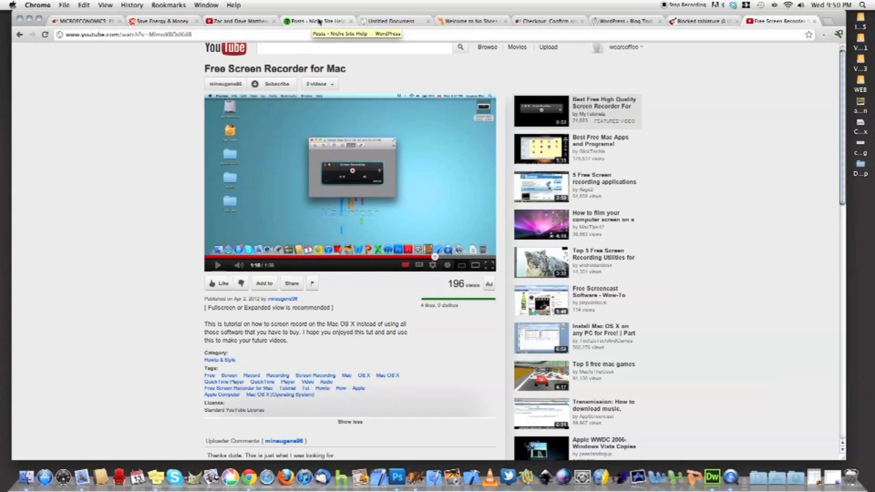
# - Switch to the Niche Site Help admin, visit the site's front page and widen the browser window slightly
pyautogui.click(317, 21)
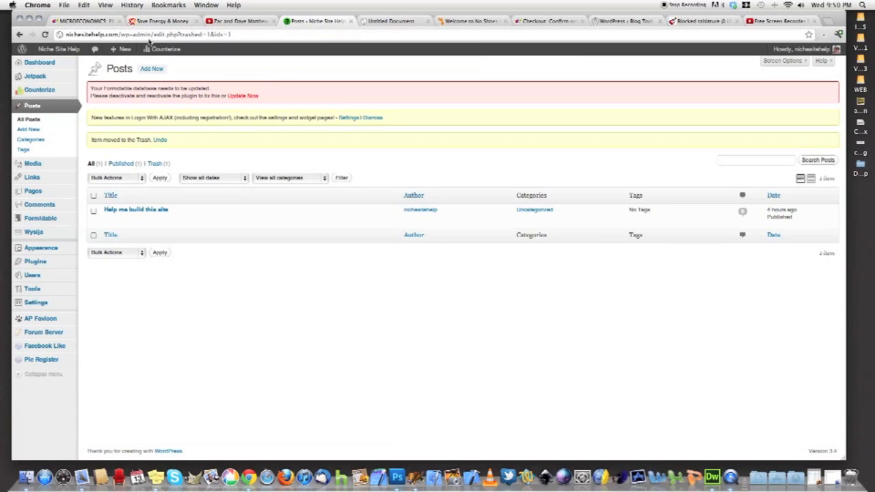
pyautogui.click(62, 49)
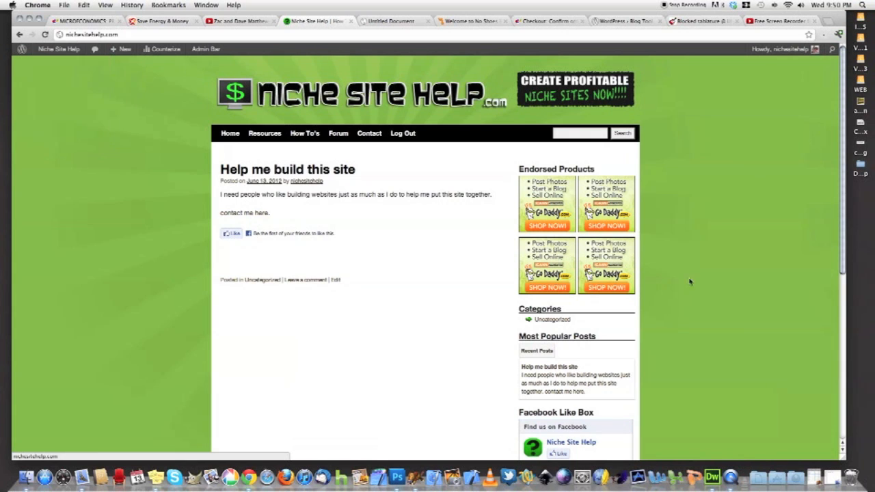
pyautogui.moveTo(846, 459); pyautogui.dragTo(863, 462)
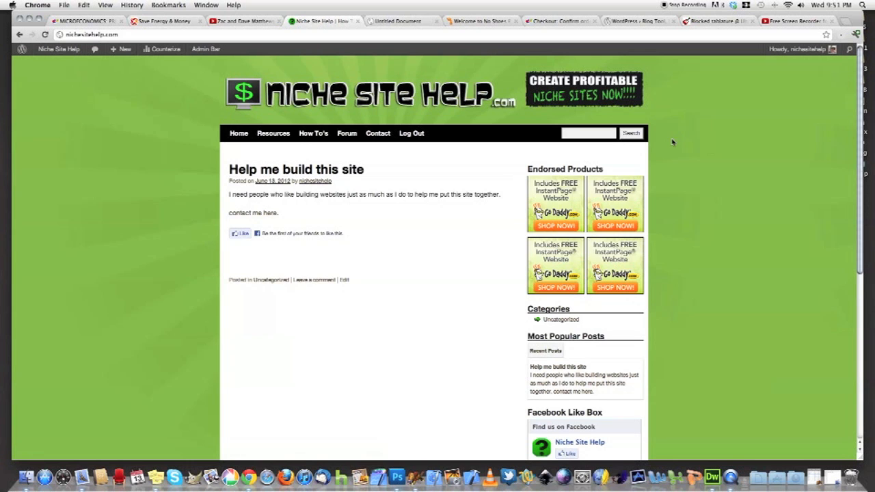
# - Examine the front page's header banner, post area and sidebar sections from Endorsed Products to the Facebook Like Box
pyautogui.scroll(-8, 476, 359)
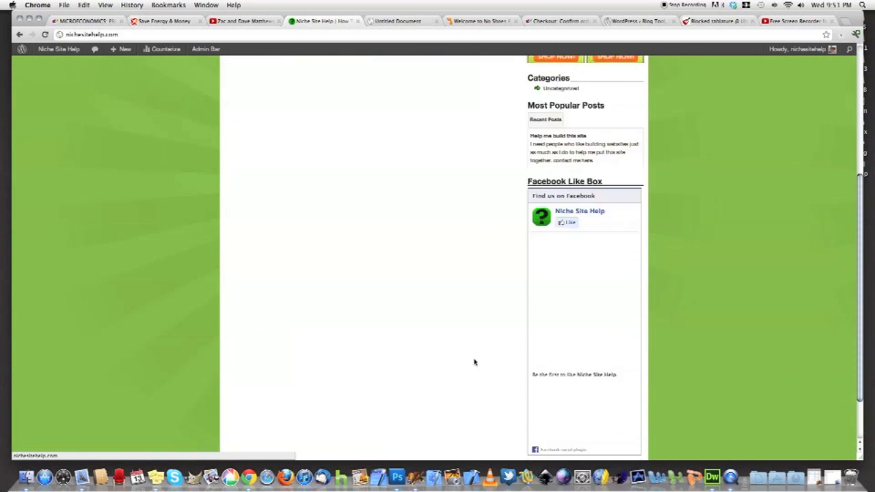
pyautogui.scroll(8, 475, 362)
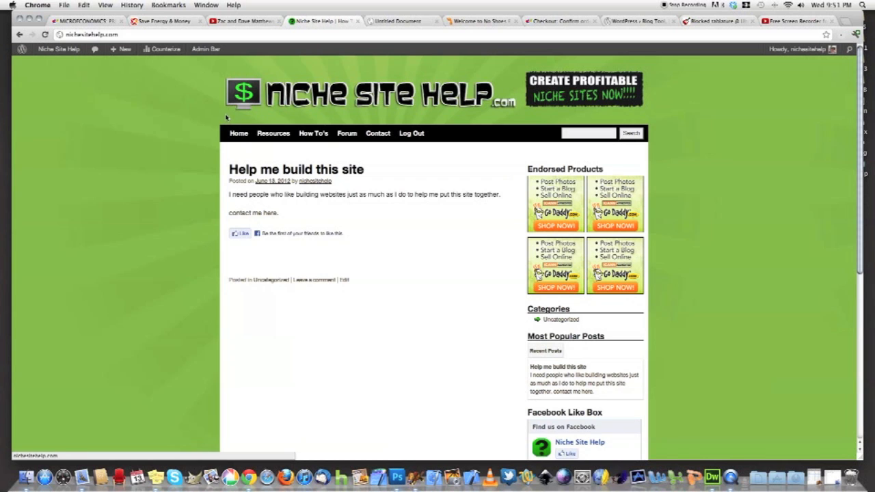
pyautogui.moveTo(318, 98); pyautogui.dragTo(287, 96)
pyautogui.moveTo(569, 96); pyautogui.dragTo(696, 103)
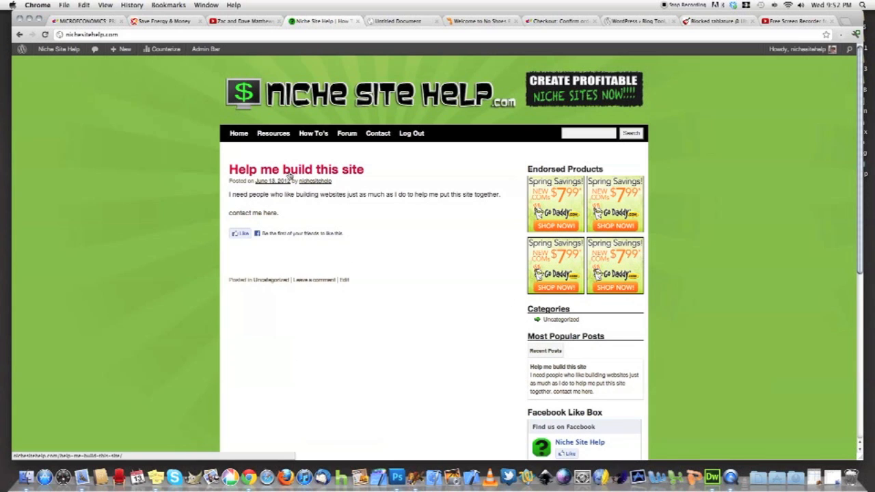
pyautogui.scroll(-1, 435, 321)
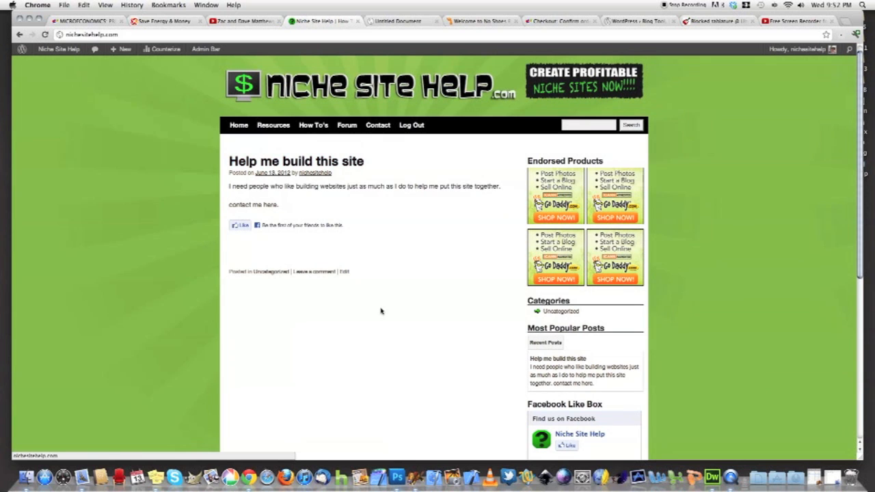
pyautogui.scroll(-5, 374, 316)
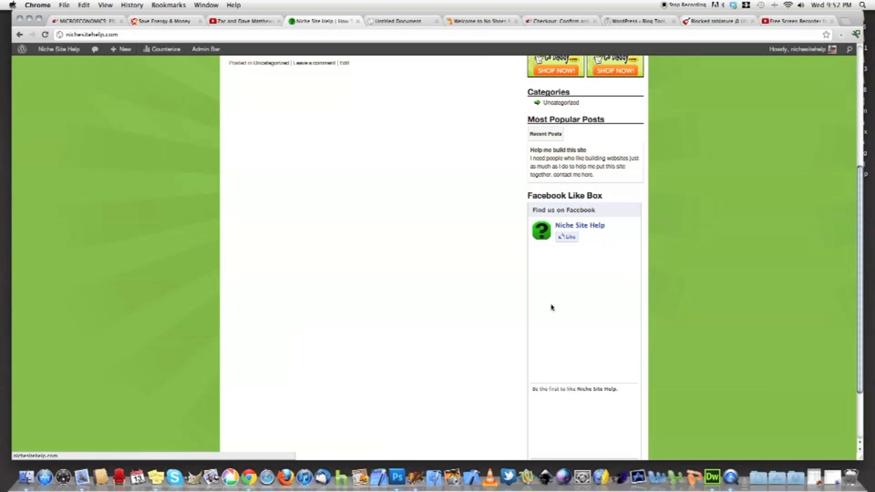
pyautogui.scroll(4, 551, 365)
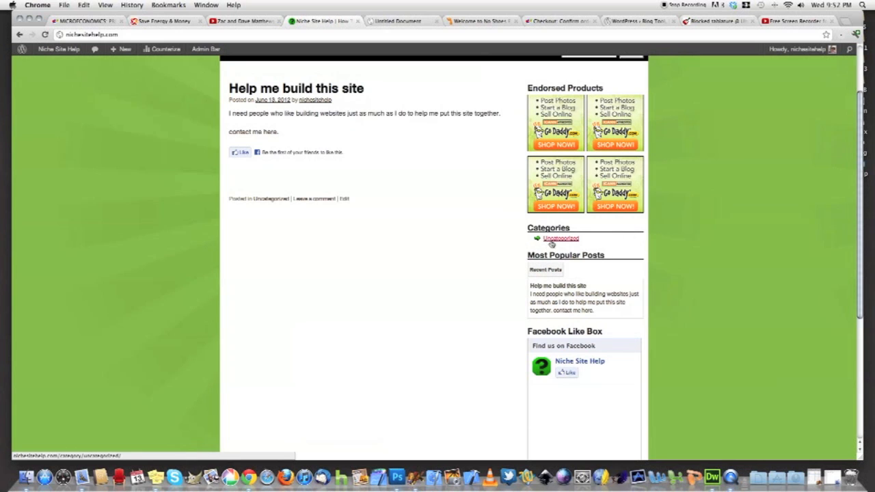
pyautogui.scroll(-5, 445, 271)
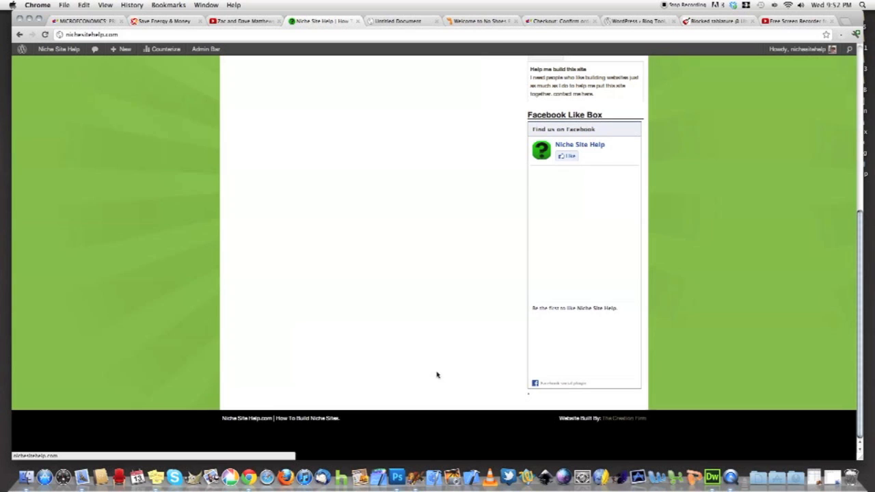
pyautogui.scroll(5, 390, 260)
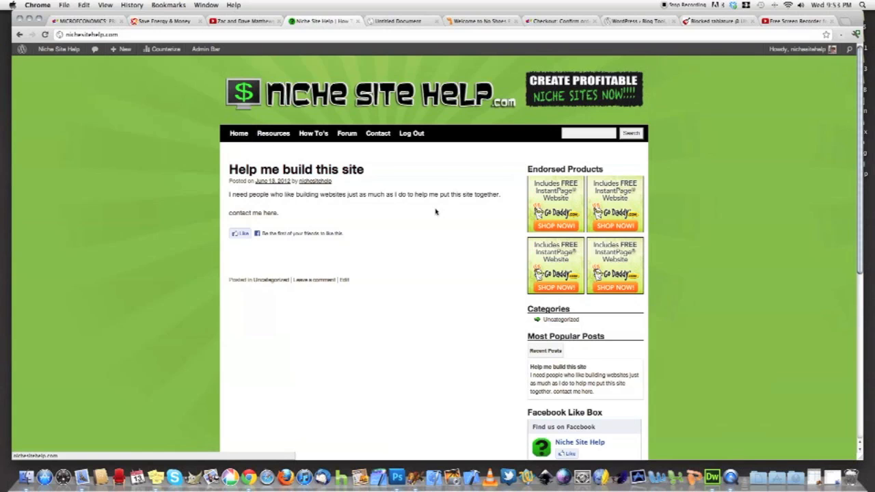
# - Examine the front page's footer, highlighting the site name text, and compare it with the header
pyautogui.scroll(-10, 436, 211)
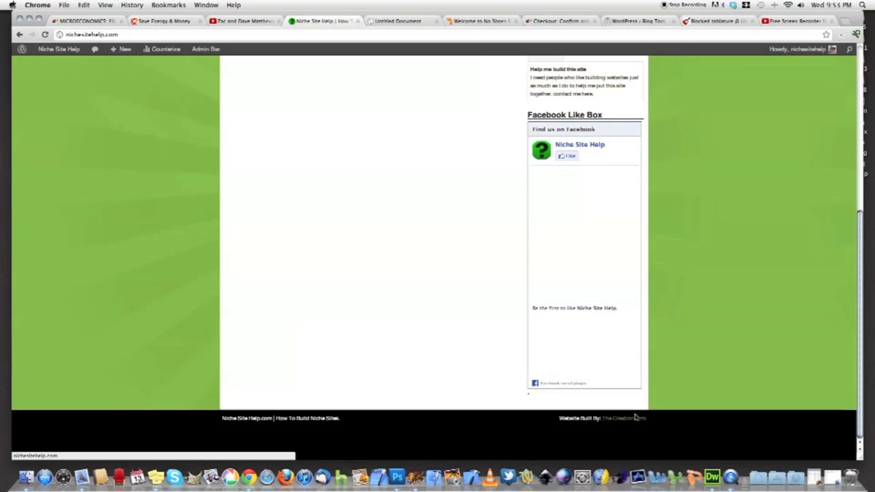
pyautogui.click(212, 428)
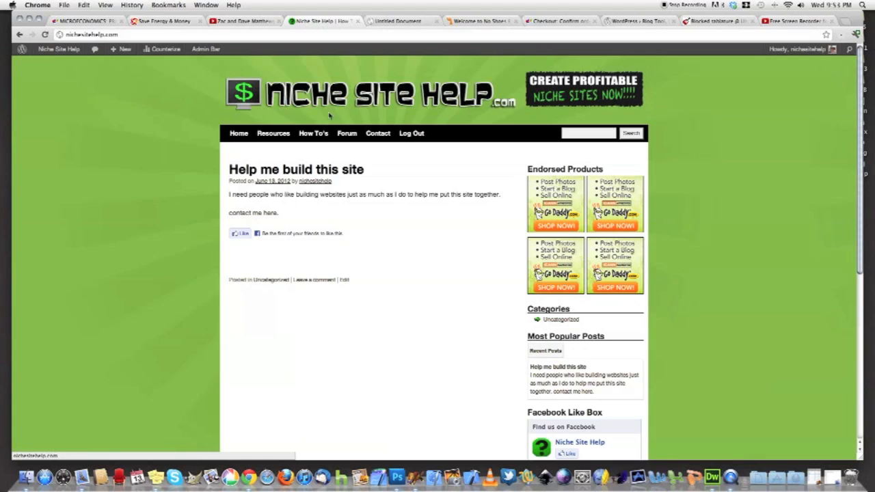
pyautogui.scroll(-9, 192, 273)
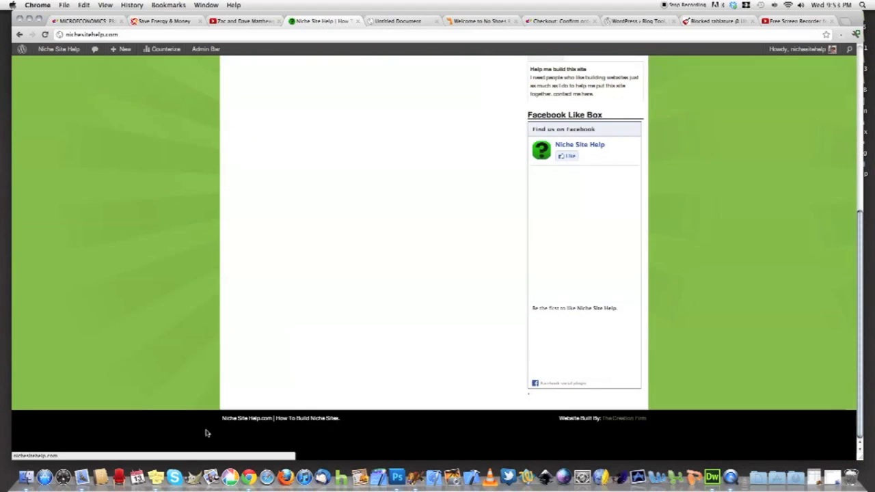
pyautogui.click(235, 433)
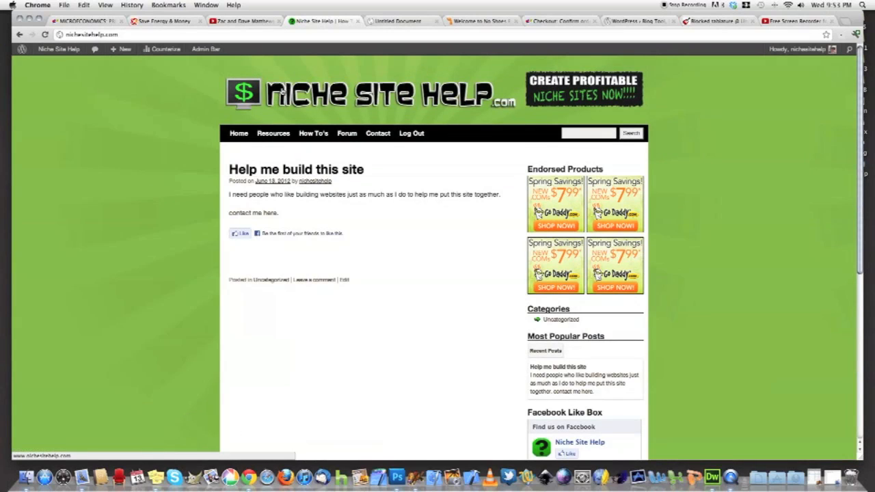
pyautogui.scroll(-5, 342, 205)
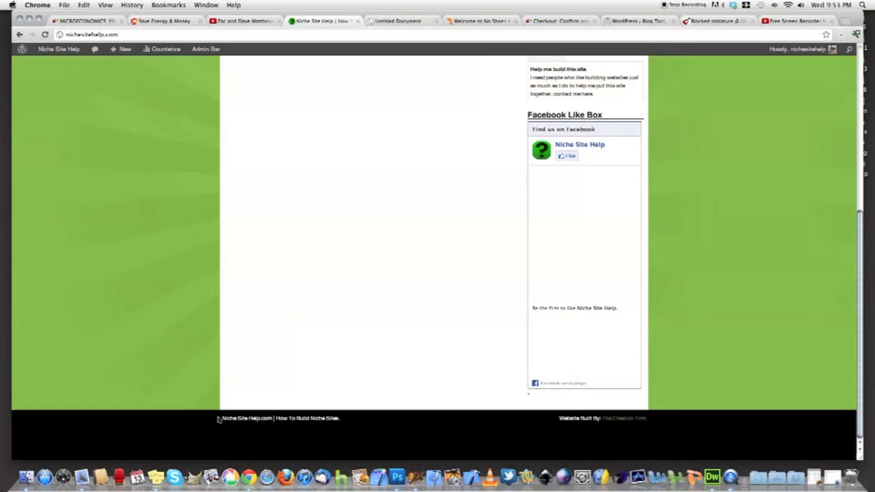
pyautogui.moveTo(267, 419); pyautogui.dragTo(433, 419)
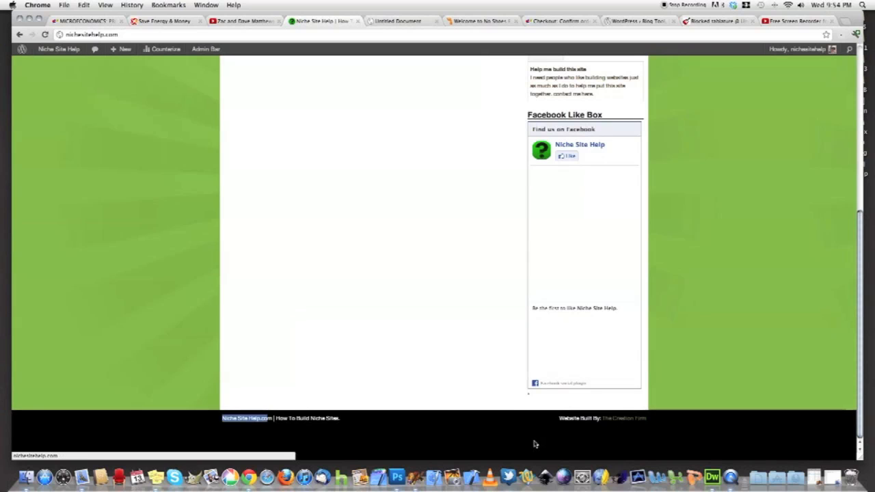
pyautogui.scroll(10, 514, 336)
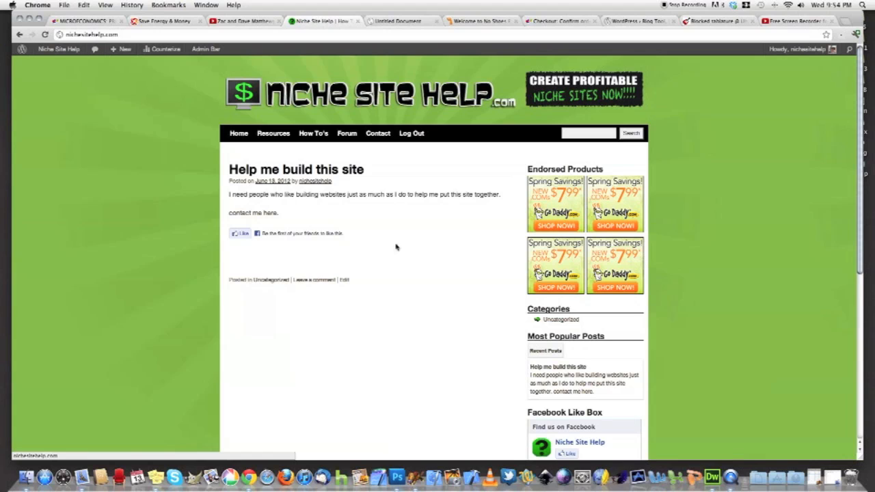
# - Go to the site's dashboard and open the Weaver Admin options for its appearance
pyautogui.moveTo(62, 50)
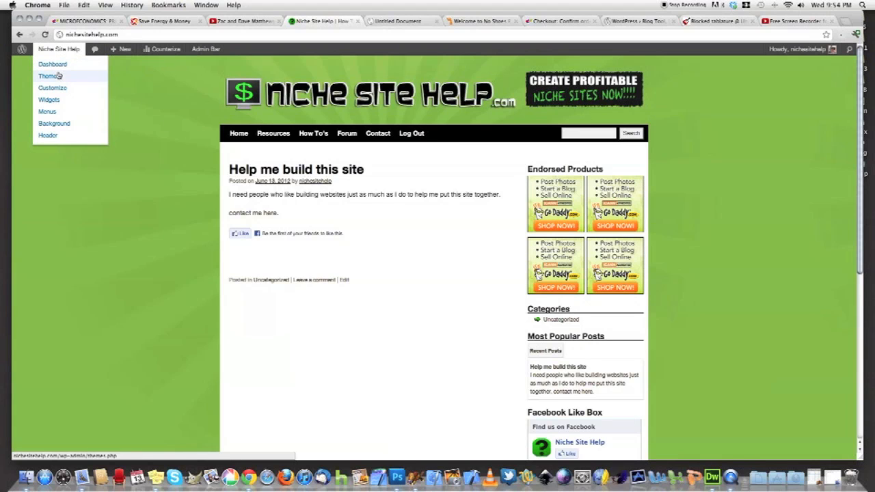
pyautogui.click(59, 64)
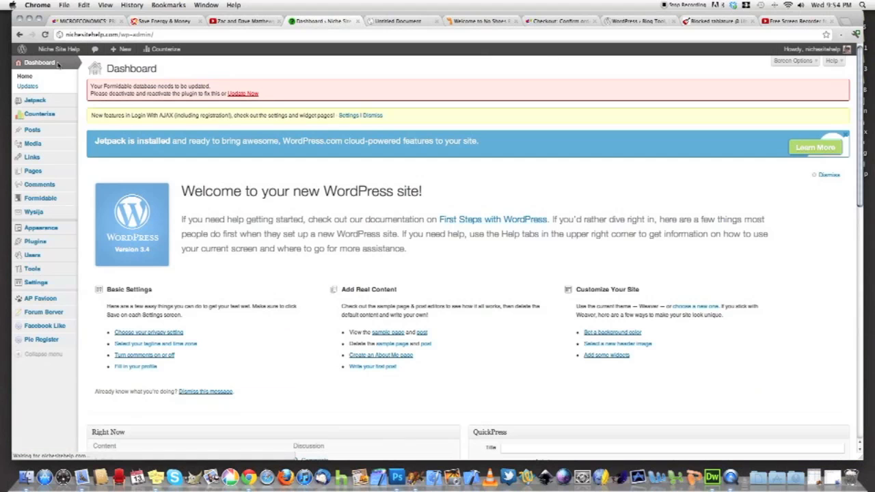
pyautogui.moveTo(57, 229)
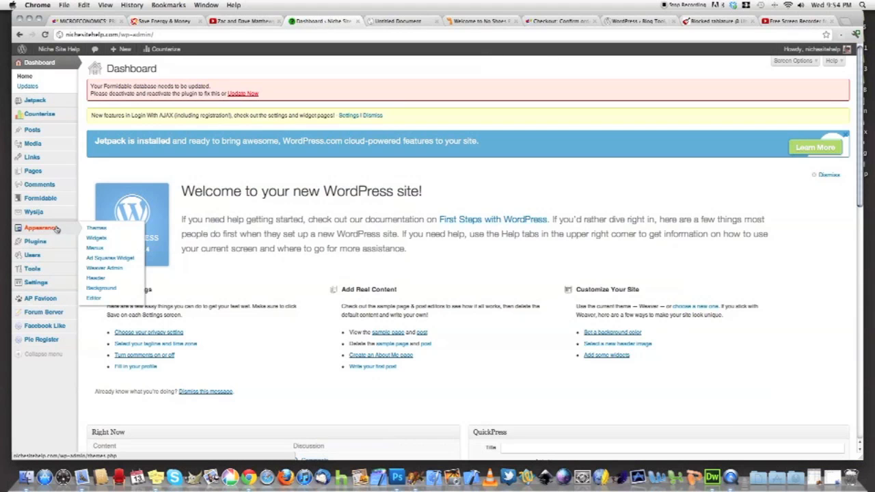
pyautogui.click(97, 269)
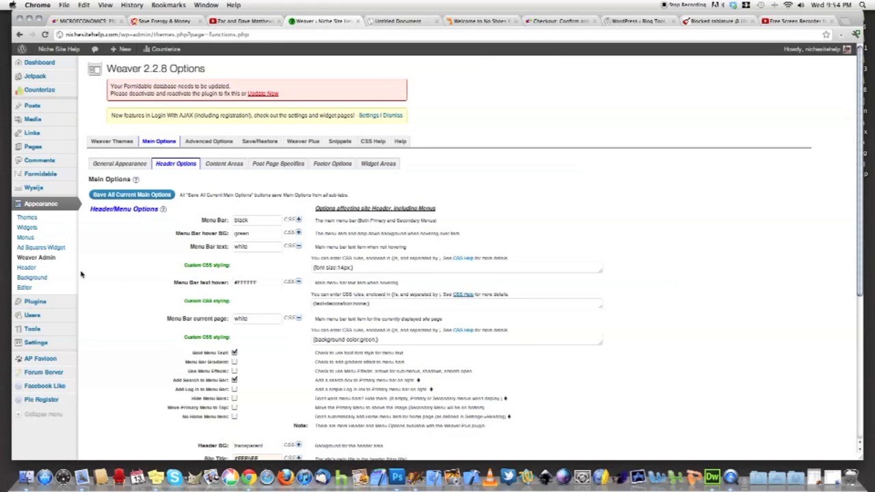
# - Open the Manage Themes page and dismiss the New Feature: Customizer tip
pyautogui.click(42, 218)
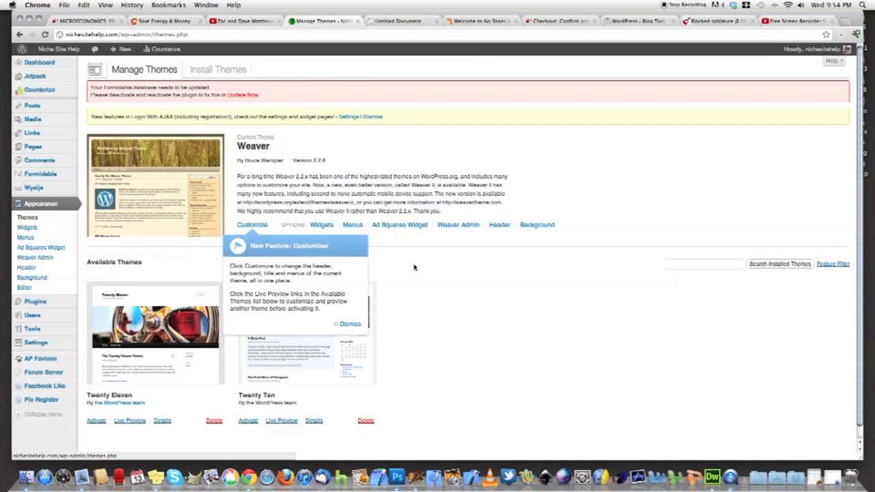
pyautogui.click(348, 324)
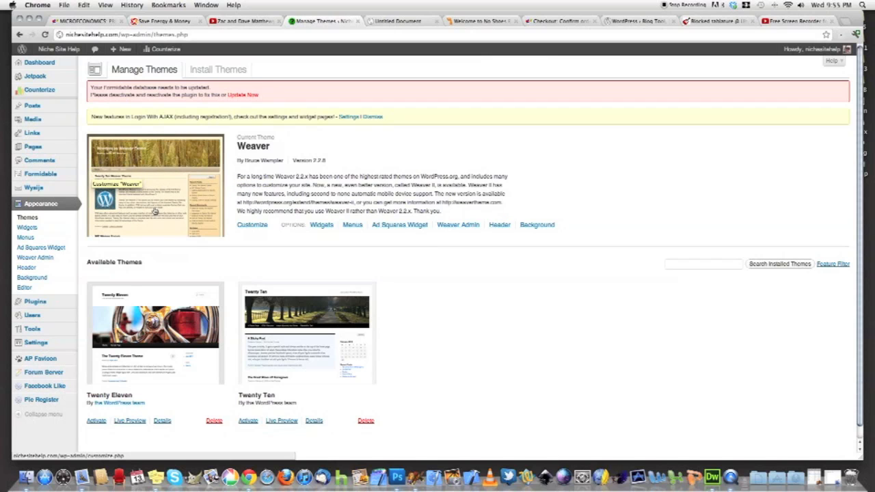
pyautogui.scroll(-1, 156, 213)
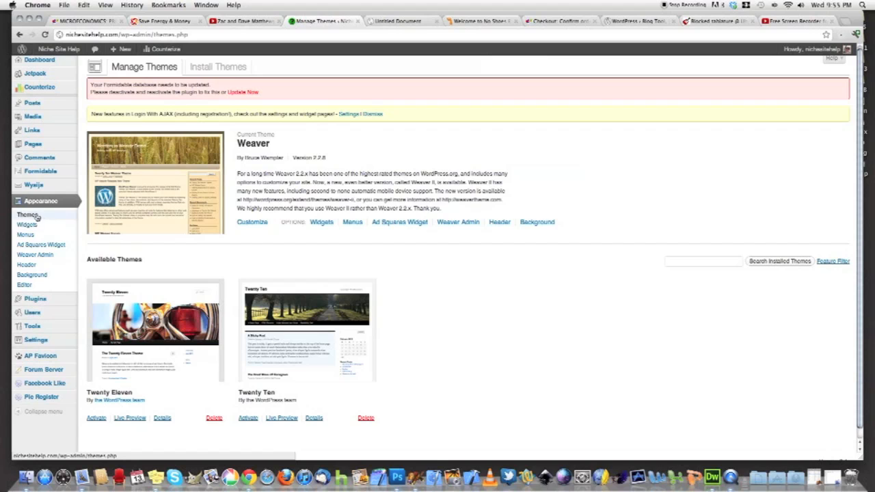
# - Return to Weaver Admin, show the predefined Weaver themes and examine the sub-theme thumbnails
pyautogui.click(36, 255)
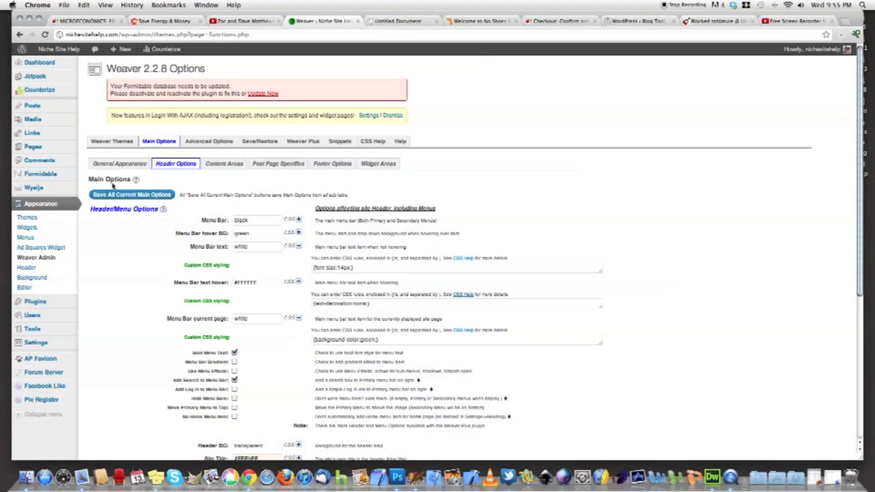
pyautogui.click(120, 141)
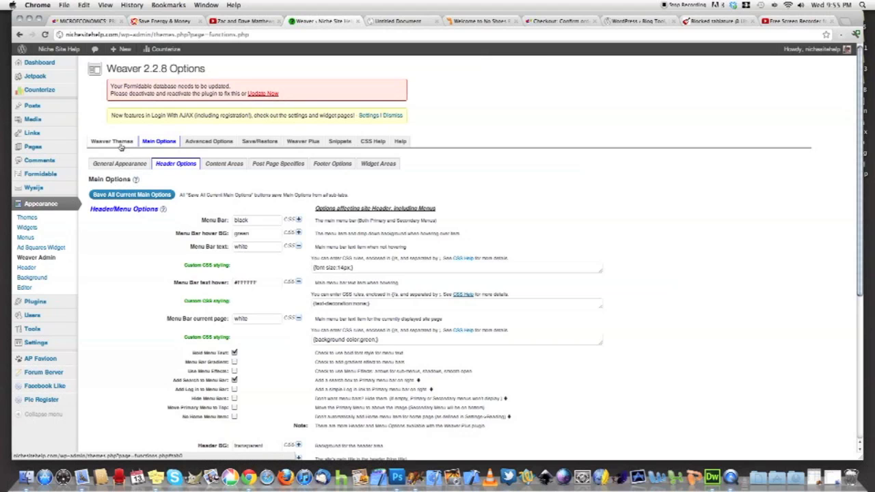
pyautogui.scroll(-3, 118, 145)
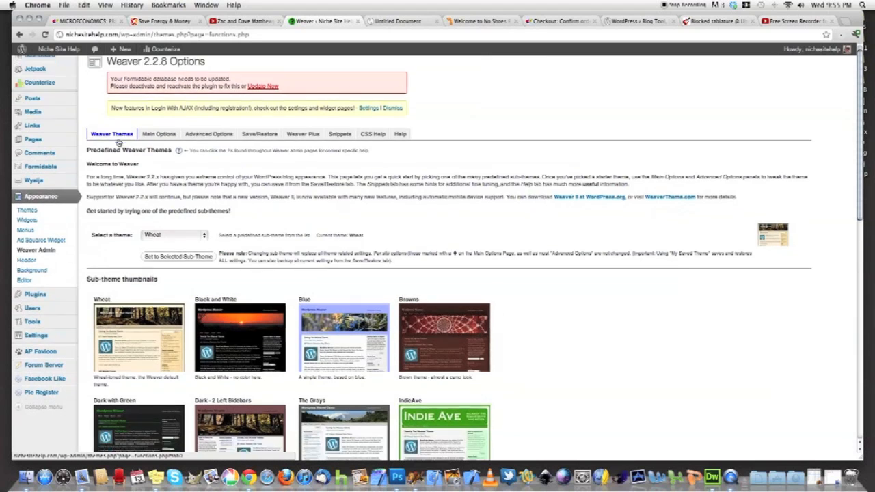
pyautogui.scroll(-3, 450, 279)
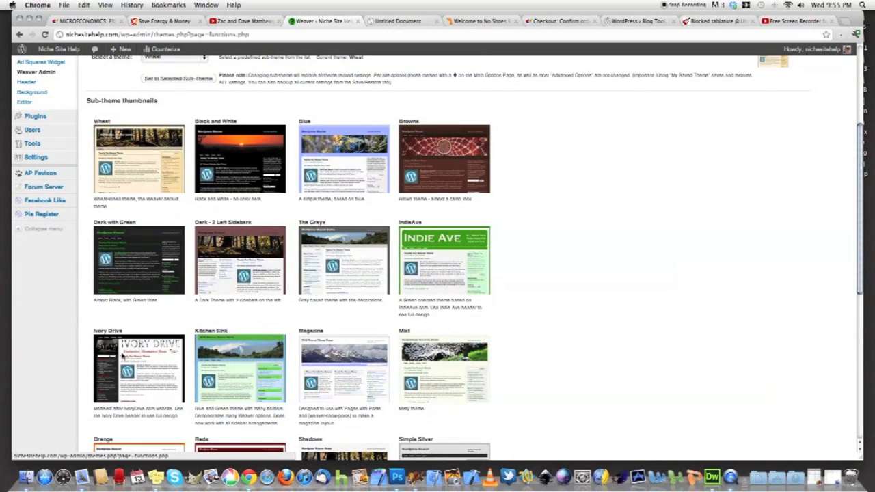
pyautogui.scroll(-4, 123, 375)
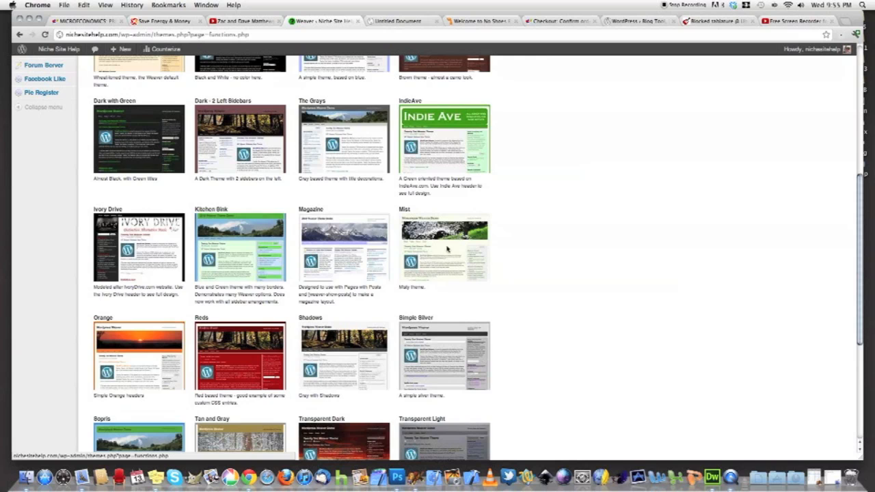
pyautogui.scroll(5, 444, 236)
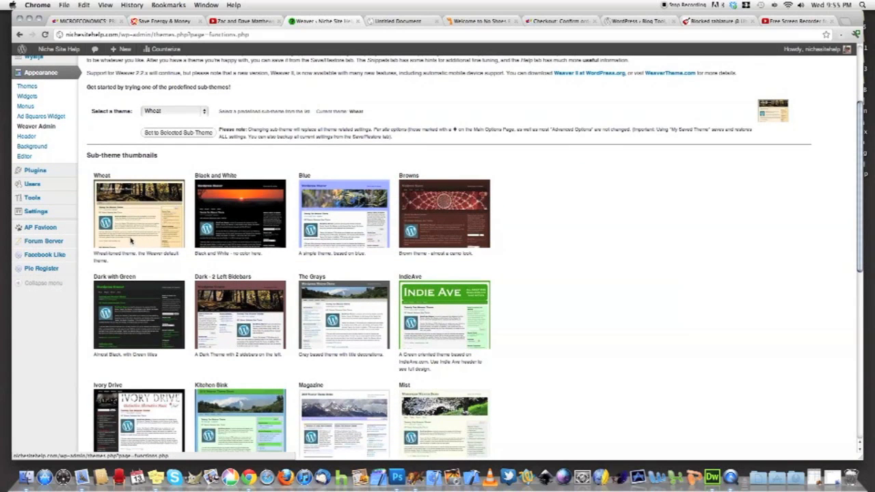
pyautogui.scroll(-10, 196, 257)
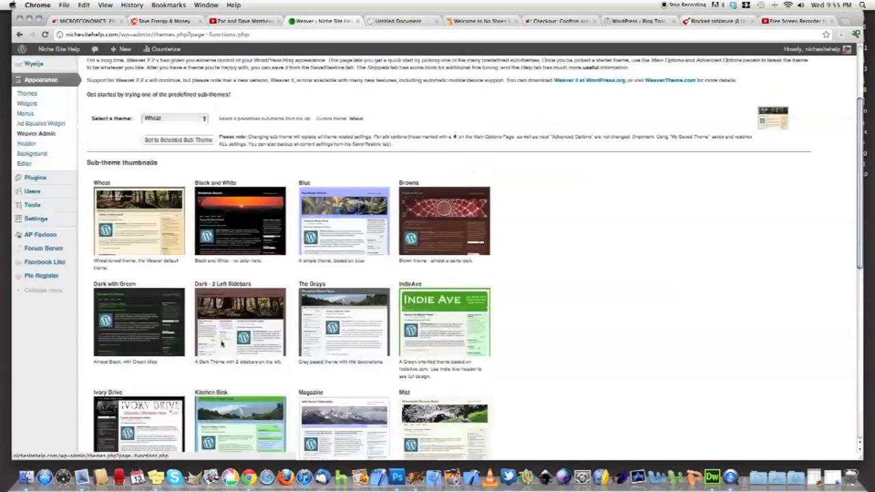
pyautogui.scroll(1, 185, 289)
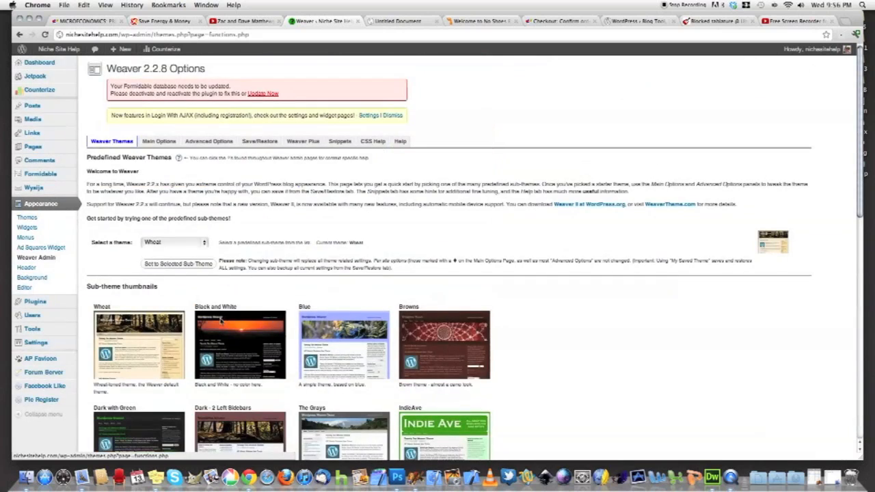
pyautogui.scroll(-3, 141, 174)
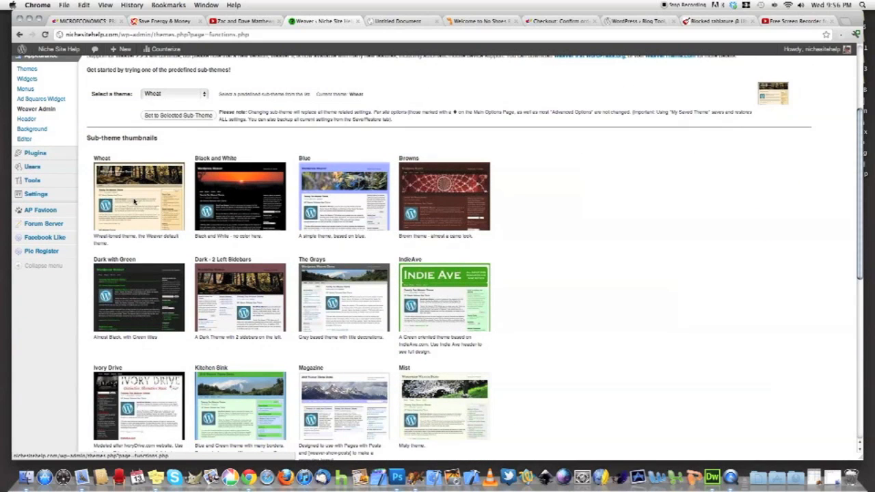
pyautogui.scroll(1, 419, 140)
pyautogui.scroll(2, 419, 140)
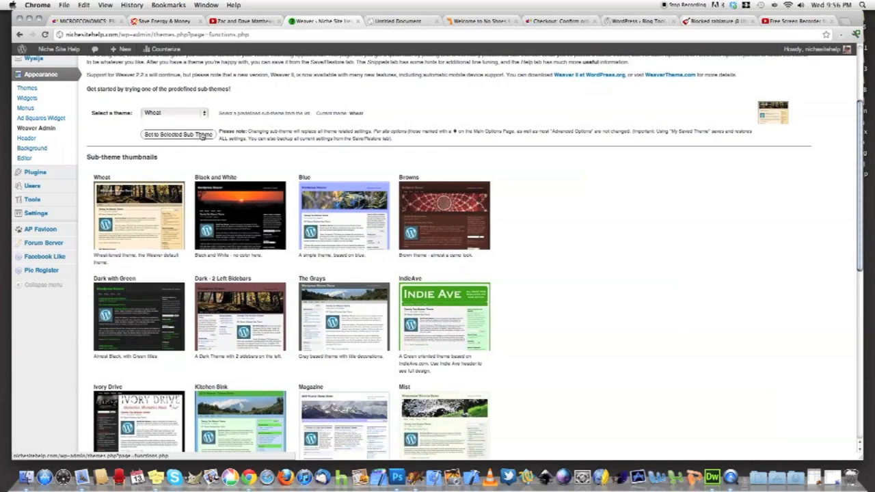
# - Open the General Appearance settings in Weaver's Main Options
pyautogui.scroll(8, 142, 212)
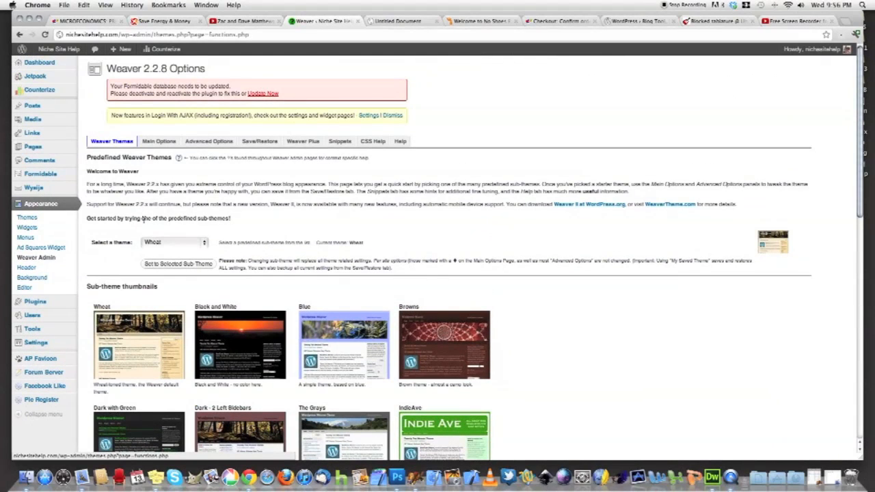
pyautogui.click(159, 141)
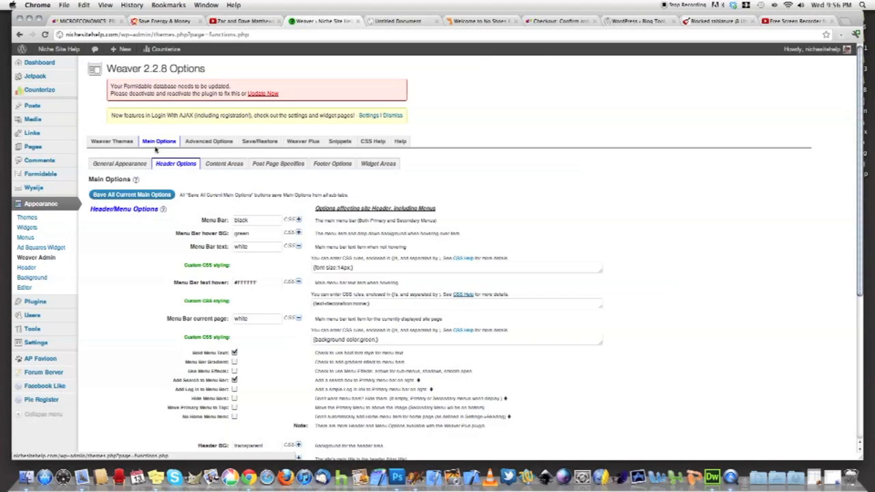
pyautogui.click(134, 167)
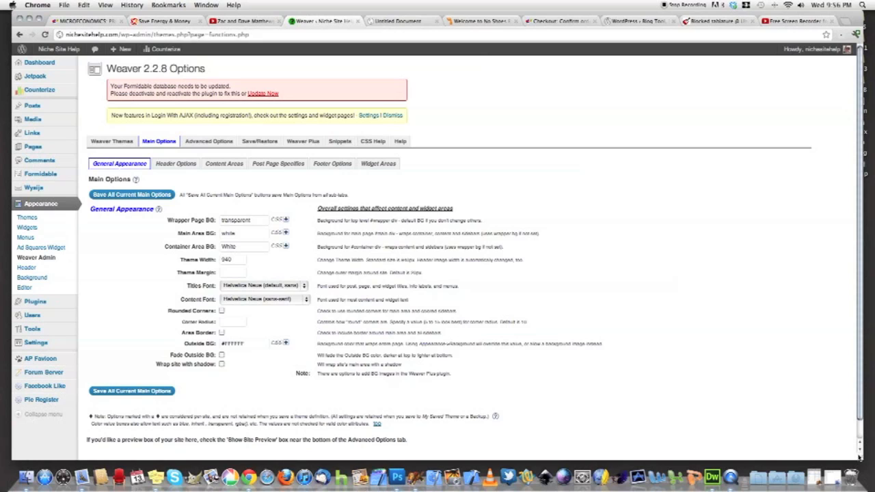
# - Narrow the browser window to about half the screen and load nichesitehelp.com in place of the Free Screen Recorder video page
pyautogui.moveTo(865, 462); pyautogui.dragTo(459, 448)
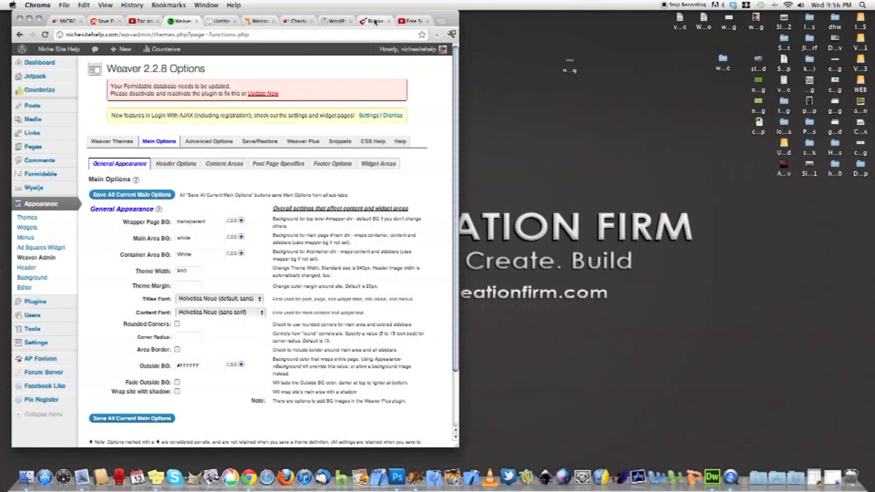
pyautogui.click(412, 22)
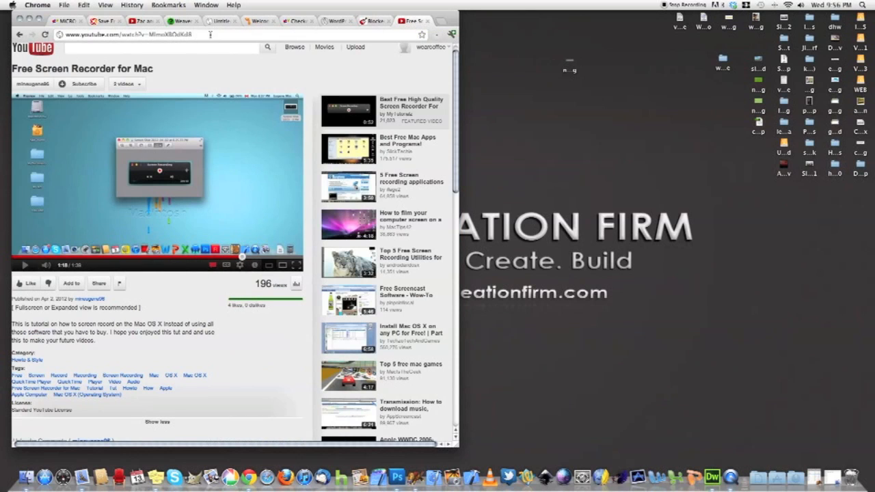
pyautogui.moveTo(205, 34); pyautogui.dragTo(80, 34)
pyautogui.press('BackSpace')
pyautogui.press('BackSpace')
pyautogui.press('BackSpace')
pyautogui.press('BackSpace')
pyautogui.press('BackSpace')
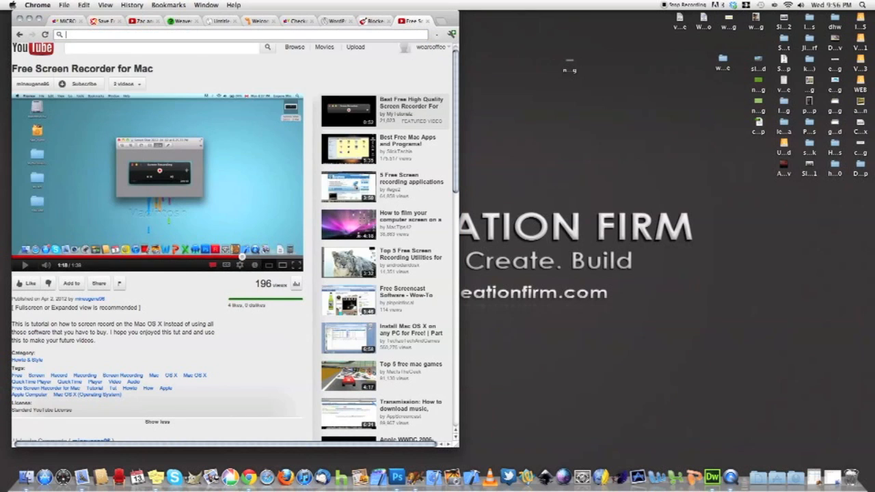
pyautogui.write('nichesitehelp.com')
pyautogui.press('Return')
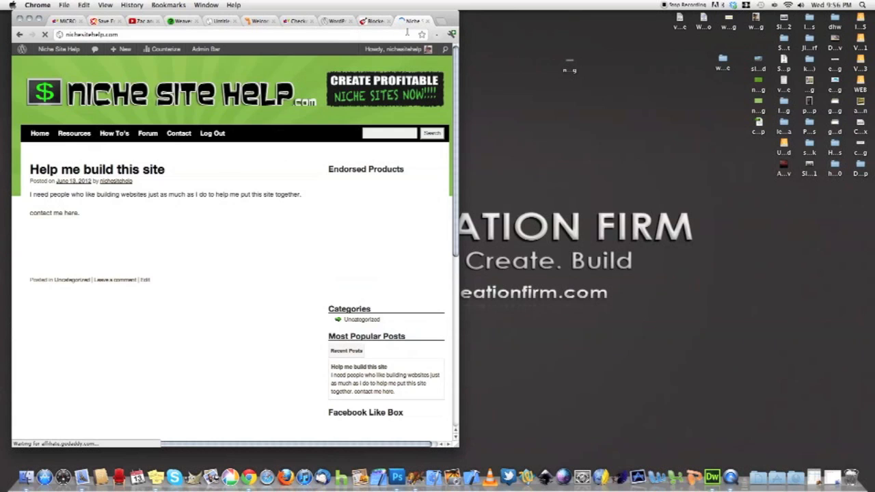
# - Detach the site's front page into its own window and arrange it side by side with the Weaver Admin window
pyautogui.moveTo(411, 21); pyautogui.dragTo(665, 71)
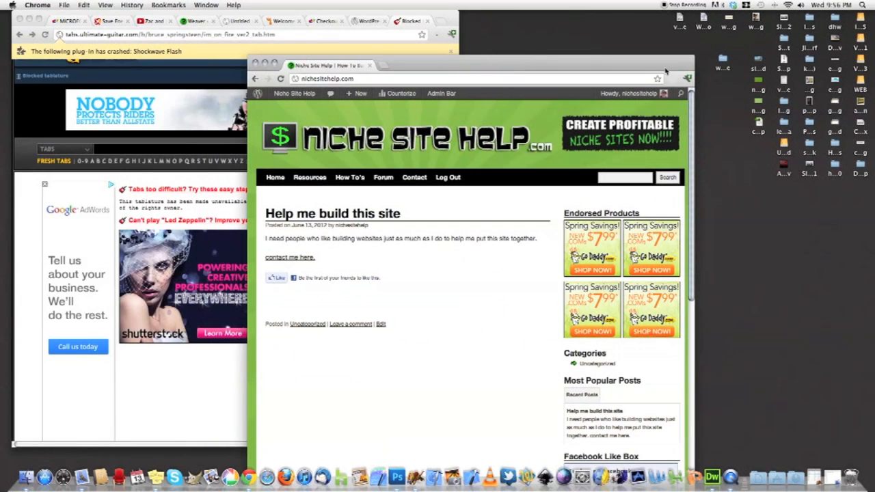
pyautogui.moveTo(504, 64); pyautogui.dragTo(699, 26)
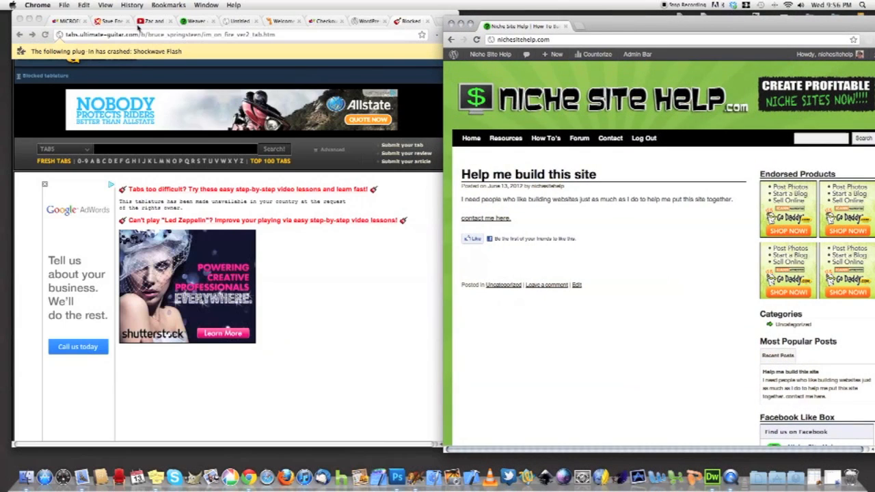
pyautogui.click(196, 21)
pyautogui.moveTo(275, 14); pyautogui.dragTo(265, 15)
pyautogui.moveTo(645, 25); pyautogui.dragTo(619, 20)
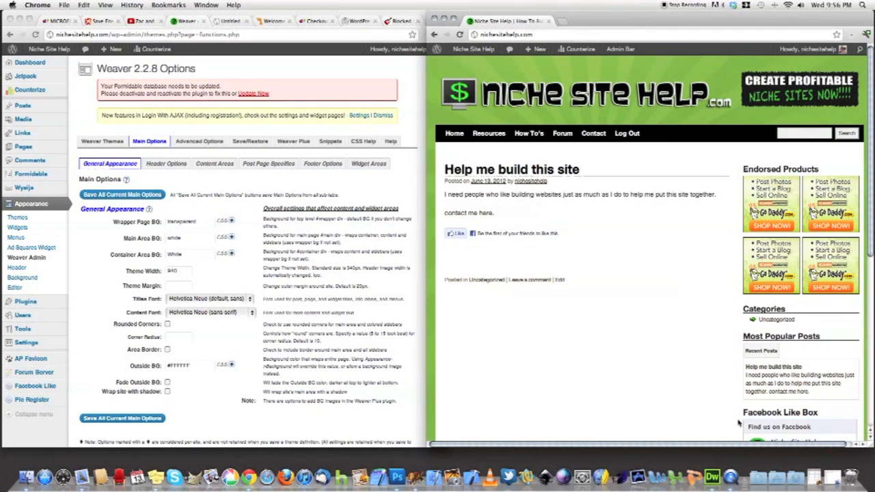
pyautogui.hscroll(1, 727, 450)
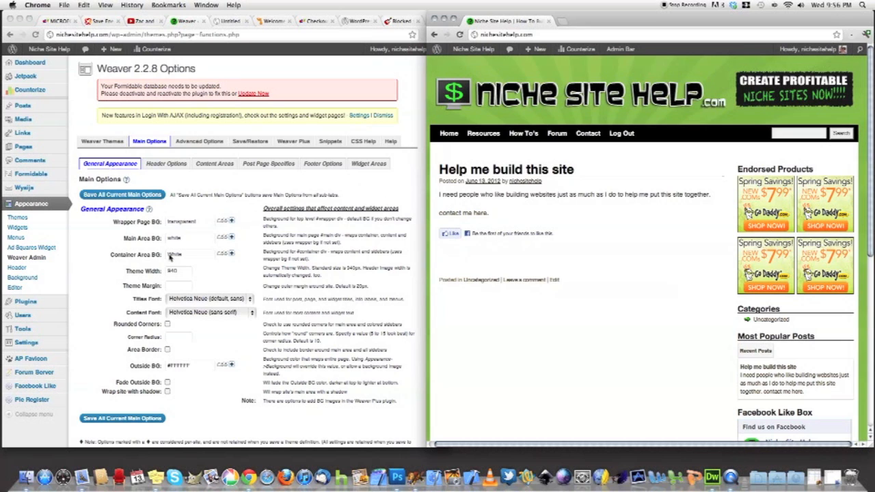
# - Set the Wrapper Page BG to red #FF1B0A, save the main options and reload the site's front page
pyautogui.click(193, 228)
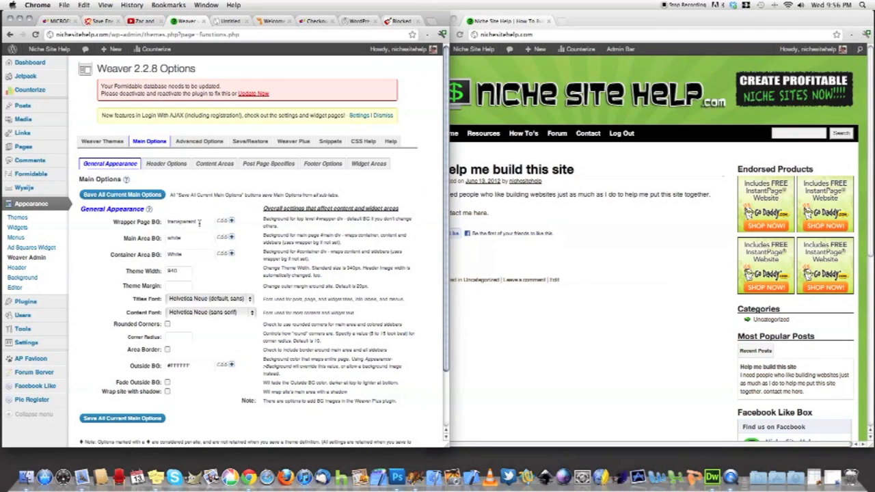
pyautogui.click(199, 222)
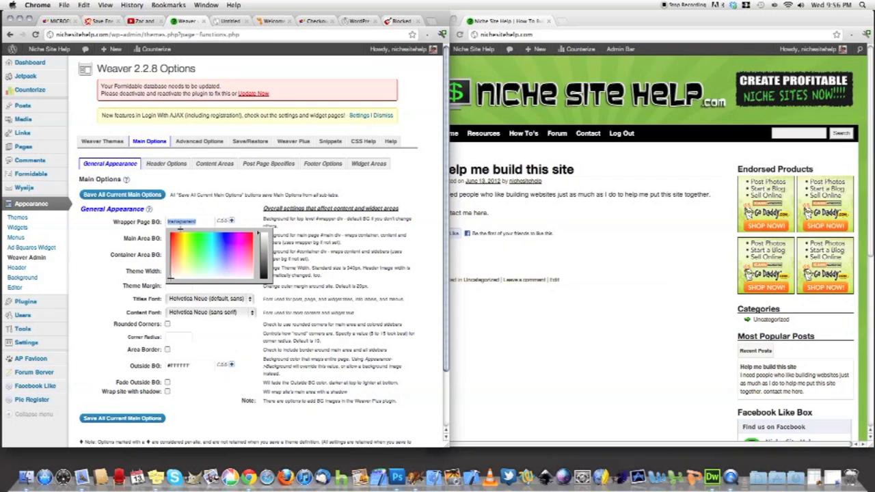
pyautogui.click(172, 235)
pyautogui.click(249, 221)
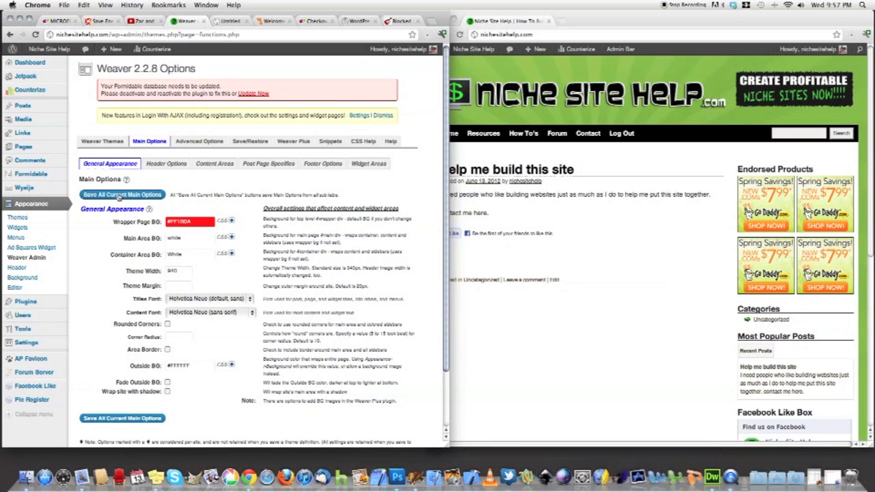
pyautogui.click(119, 197)
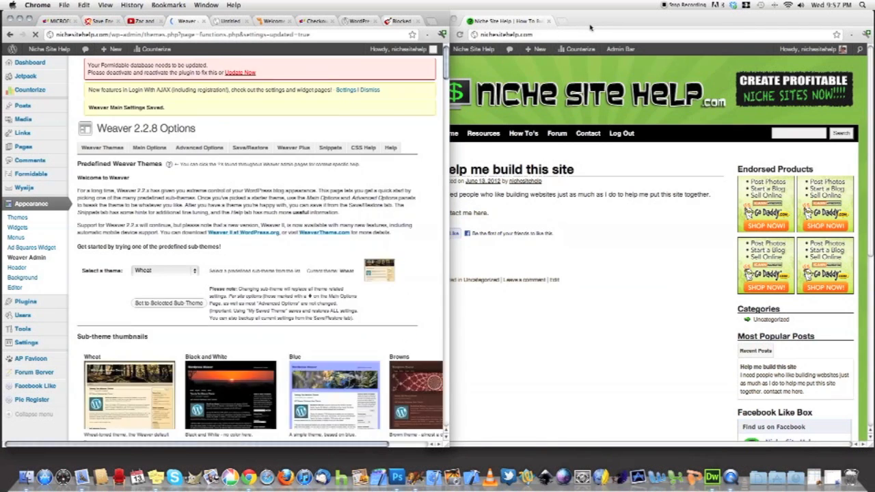
pyautogui.click(591, 27)
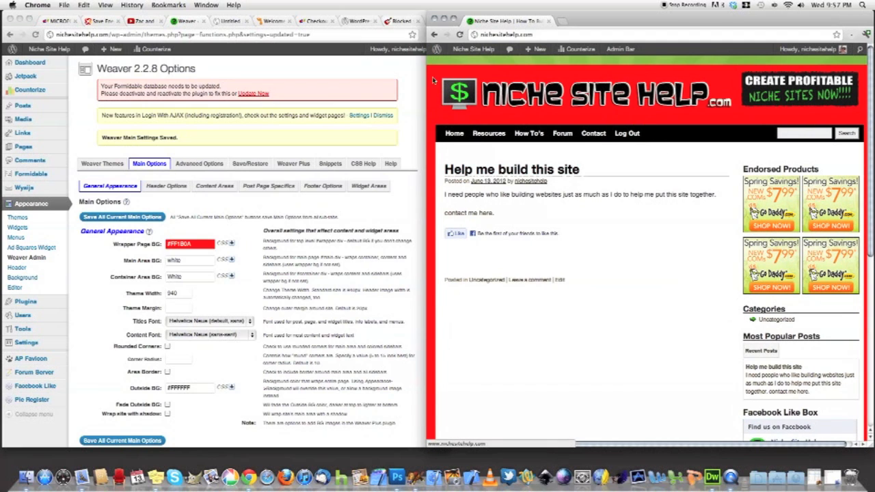
# - Set the Wrapper Page BG back to transparent, save the main options and reload the site's front page
pyautogui.click(203, 247)
pyautogui.click(203, 248)
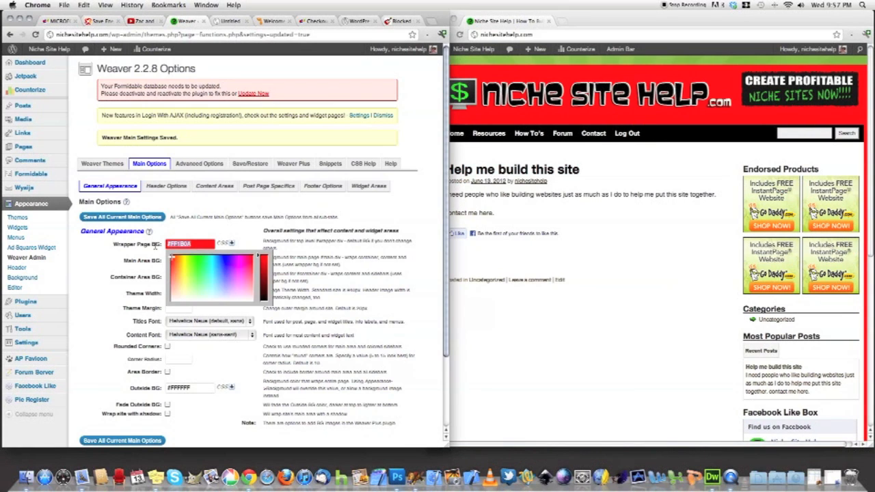
pyautogui.write('transparent')
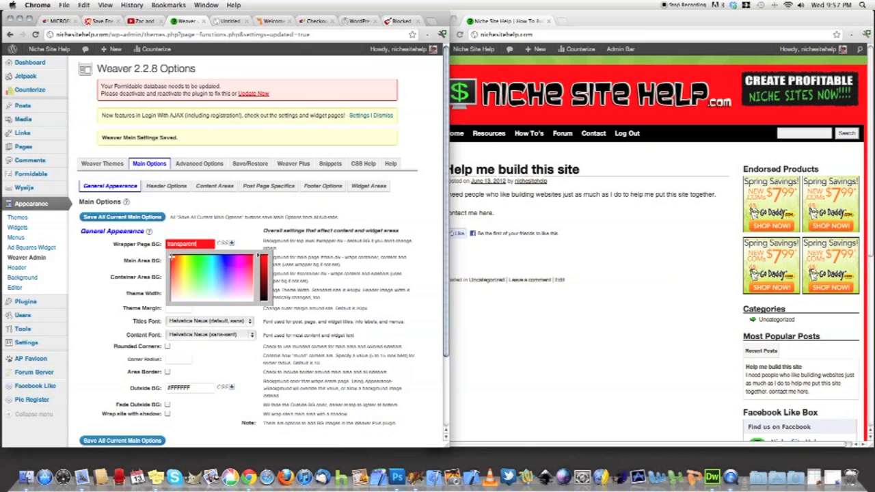
pyautogui.click(135, 217)
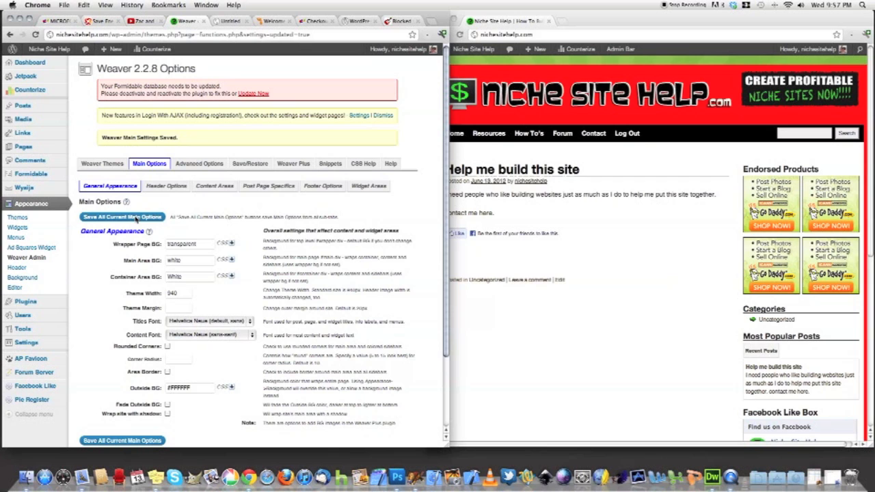
pyautogui.click(453, 56)
pyautogui.click(460, 34)
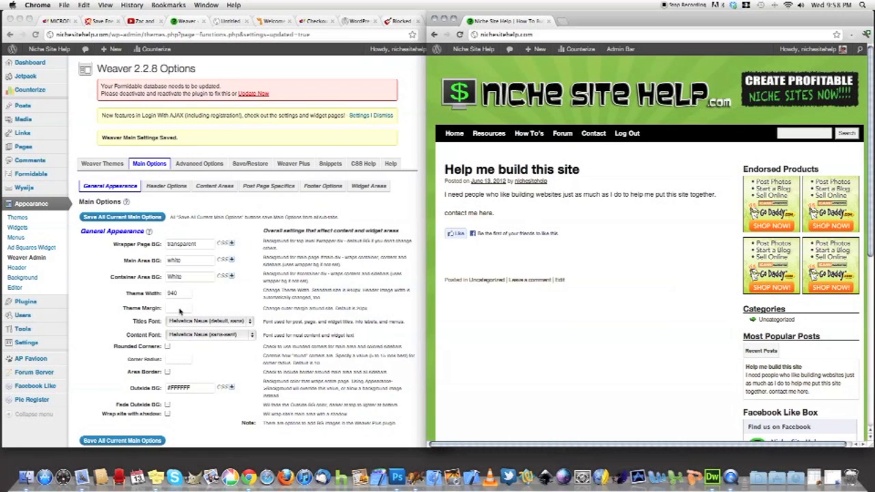
# - Examine the font, corner radius, border and shadow options in General Appearance alongside the site's front page
pyautogui.scroll(-2, 273, 307)
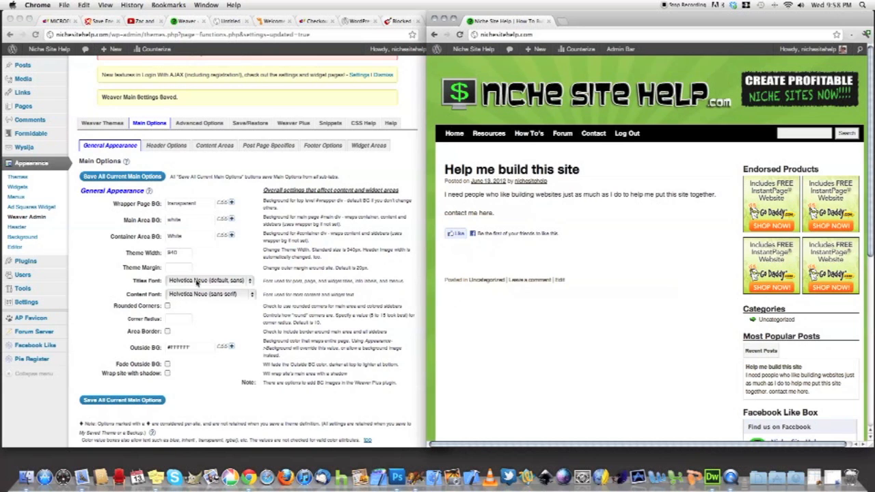
pyautogui.click(251, 280)
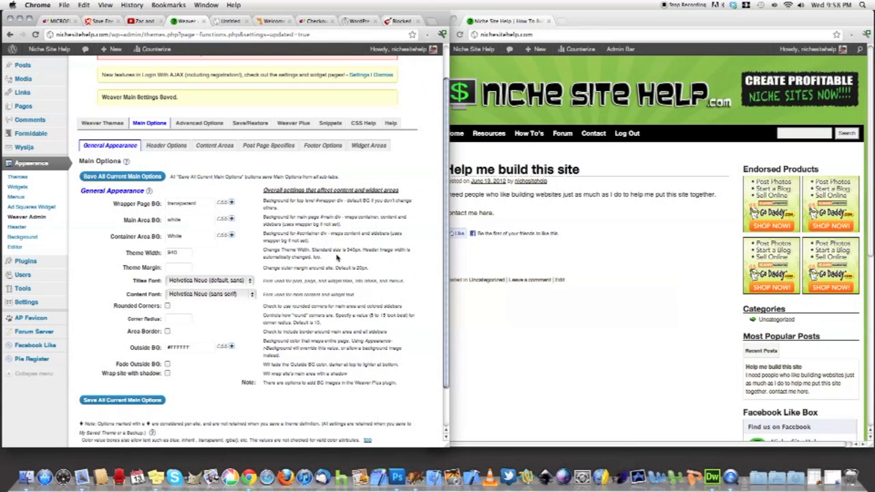
pyautogui.click(178, 319)
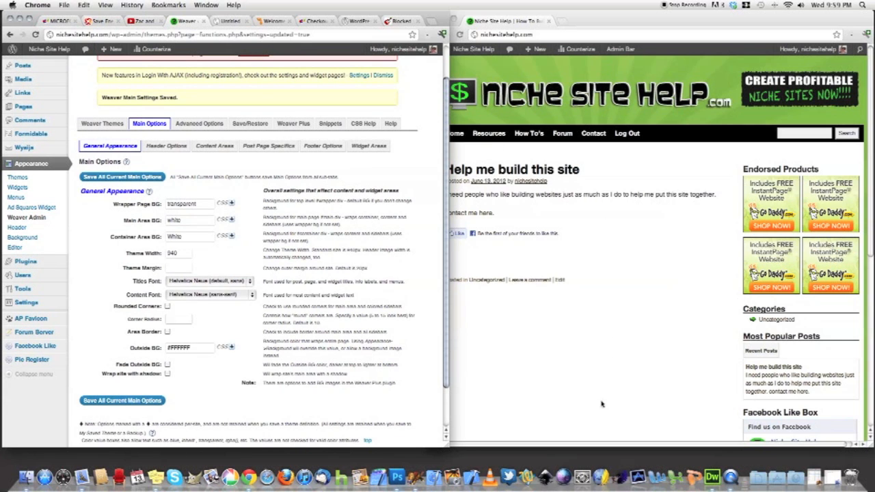
pyautogui.moveTo(580, 48)
pyautogui.click(643, 363)
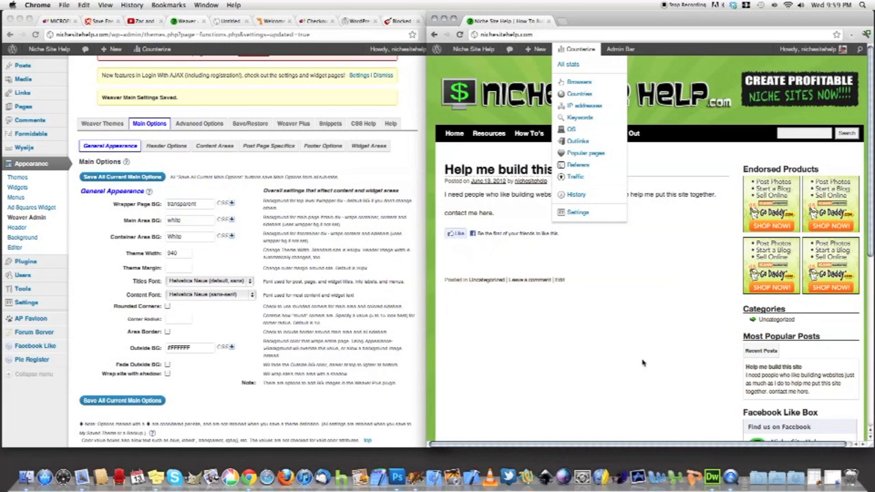
pyautogui.click(266, 409)
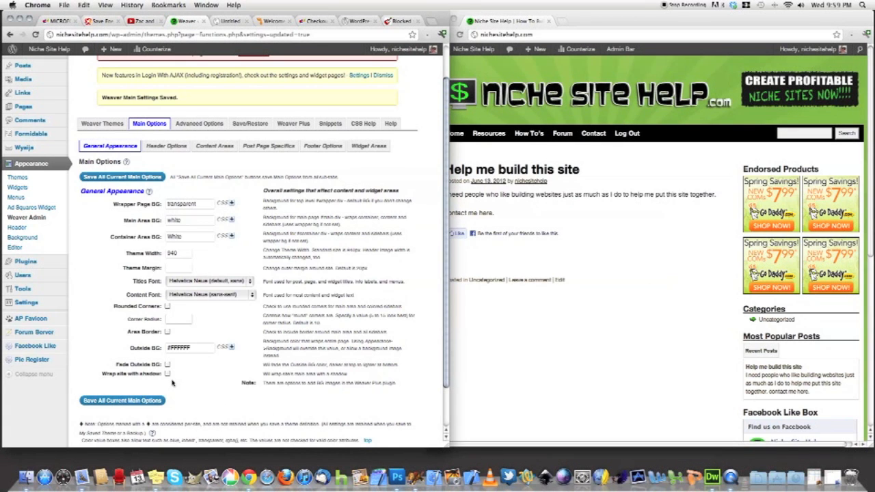
# - Move the Weaver Admin window clear of the site window and open the Header Options in Main Options
pyautogui.moveTo(389, 13); pyautogui.dragTo(362, 15)
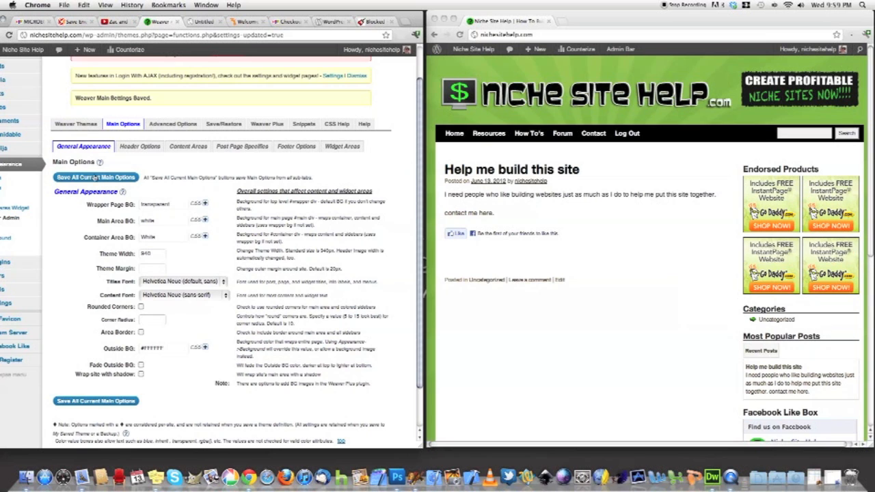
pyautogui.click(139, 149)
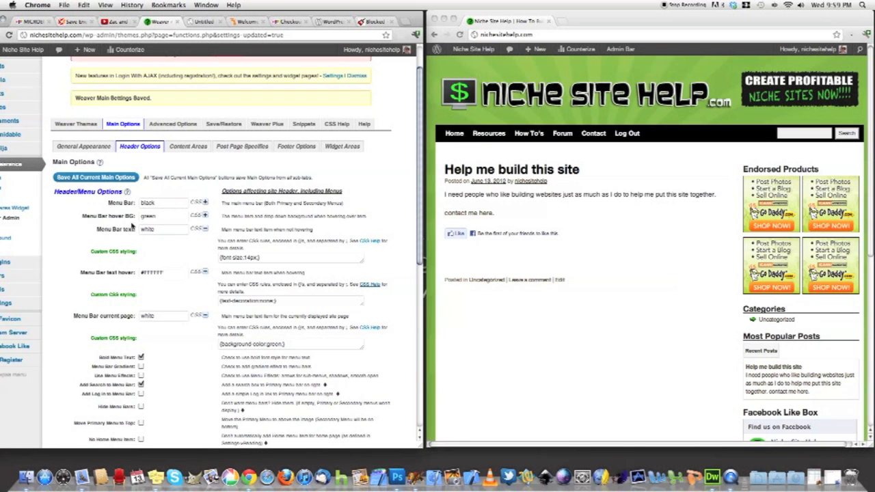
pyautogui.click(608, 157)
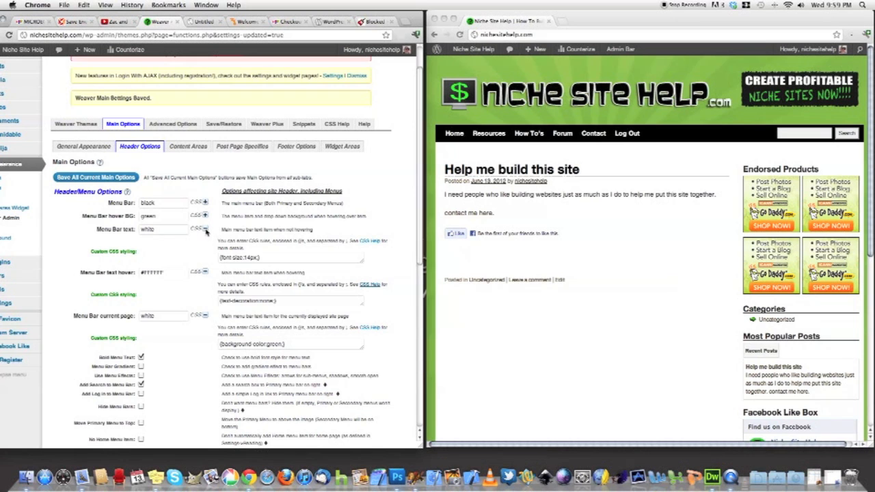
# - Collapse and reopen the Menu Bar text's custom CSS, highlight its font size rule and compare it with the site's menu bar
pyautogui.click(205, 230)
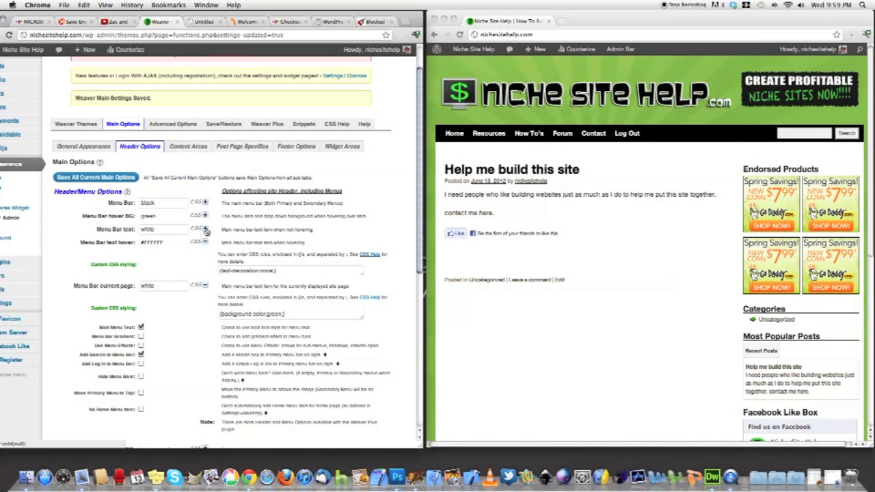
pyautogui.click(206, 229)
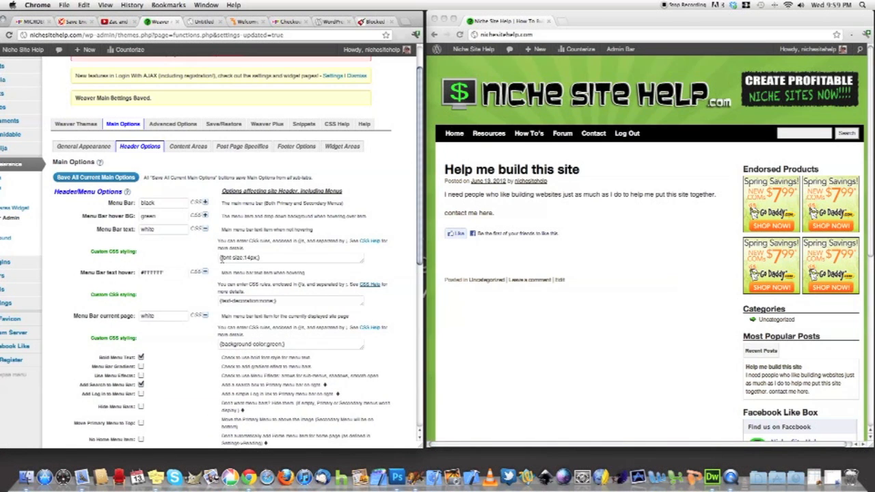
pyautogui.click(220, 258)
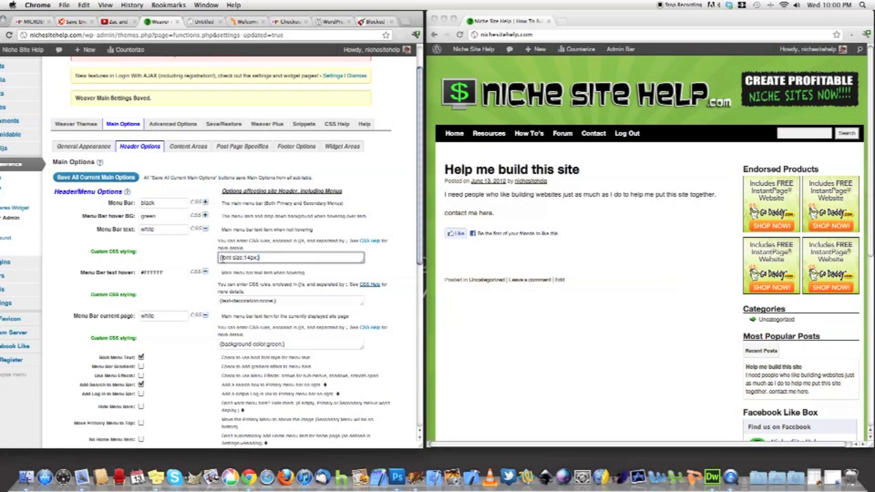
pyautogui.moveTo(231, 258); pyautogui.dragTo(242, 259)
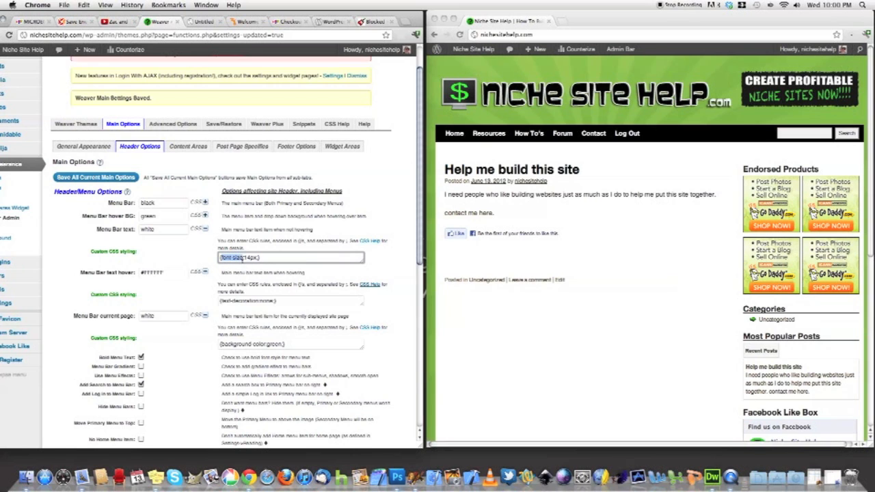
pyautogui.moveTo(243, 258); pyautogui.dragTo(256, 258)
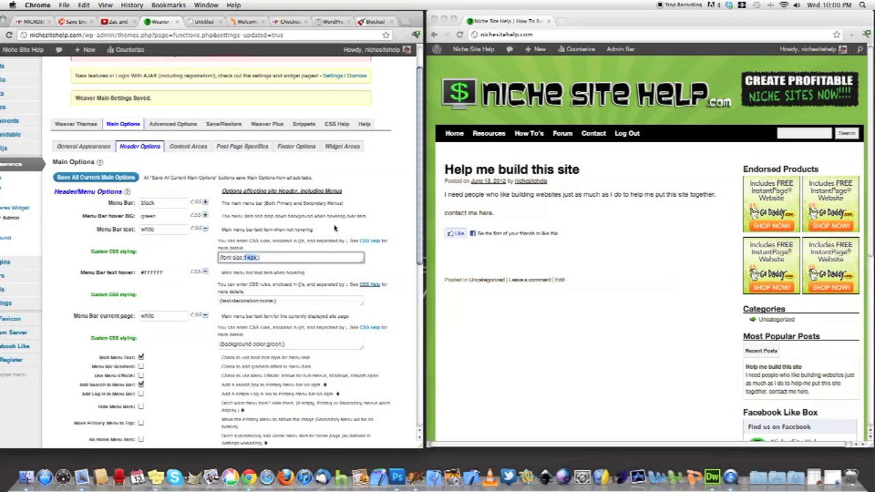
pyautogui.scroll(-1, 151, 277)
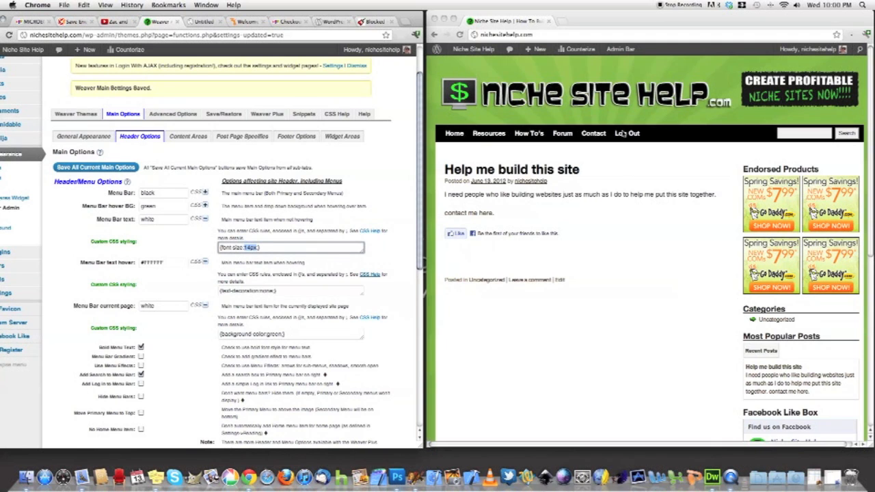
pyautogui.click(597, 136)
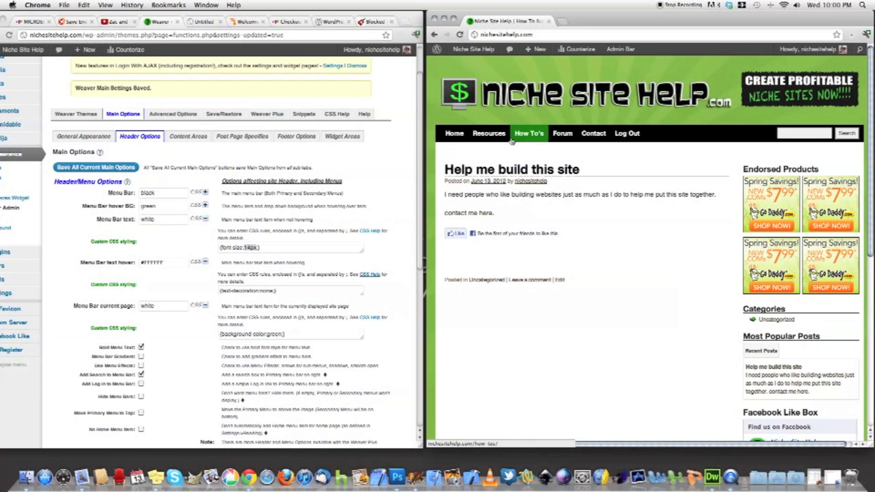
# - Open the site's Forum page and compare its highlighted menu item with the Menu Bar current page styling and menu text options
pyautogui.scroll(-2, 201, 313)
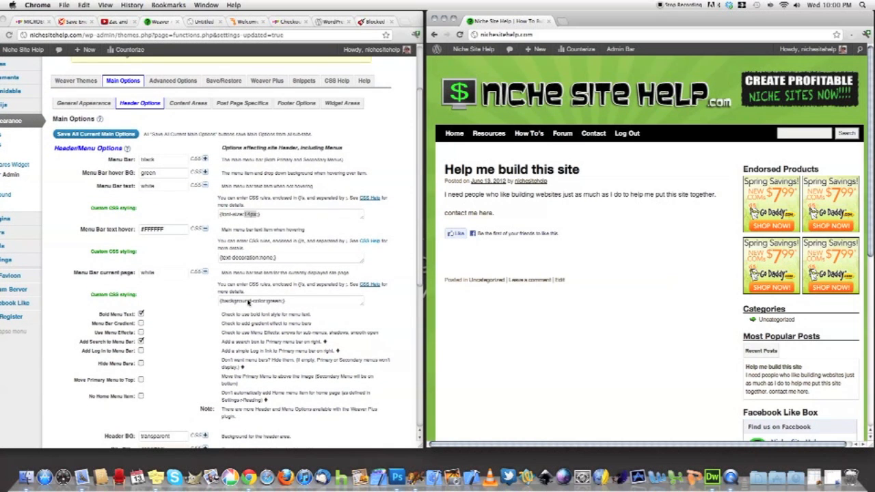
pyautogui.click(563, 136)
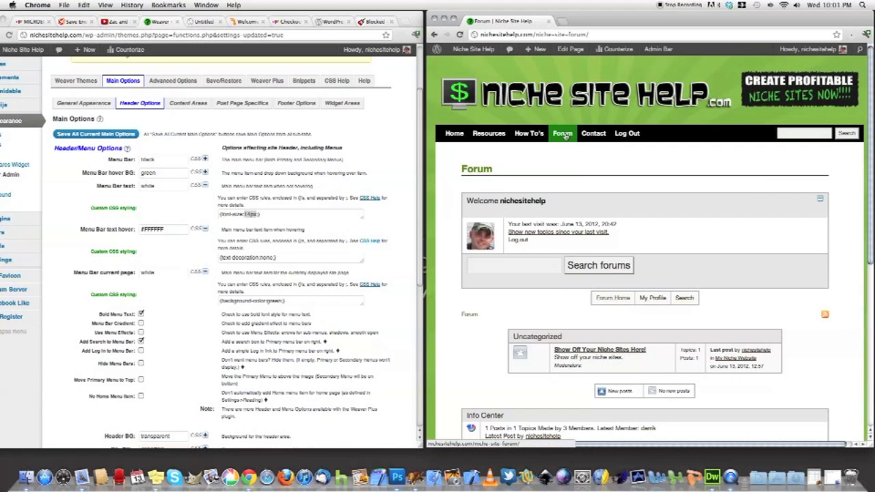
pyautogui.scroll(-1, 149, 319)
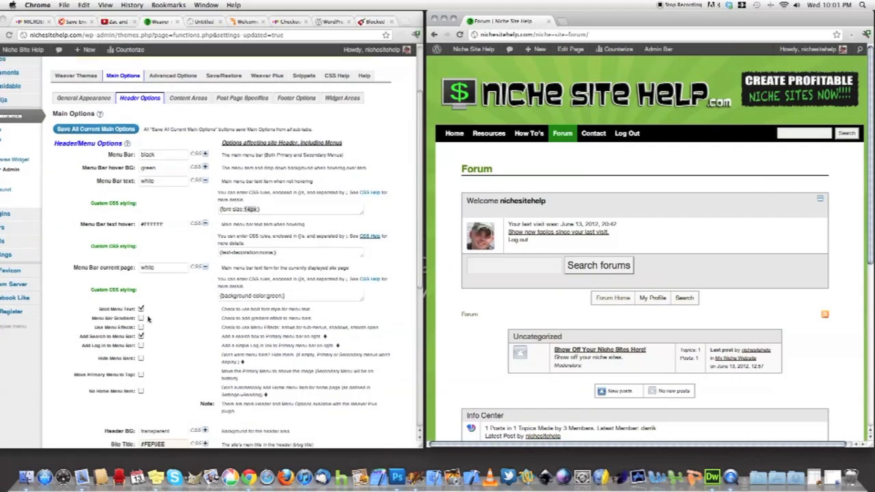
pyautogui.scroll(1, 143, 300)
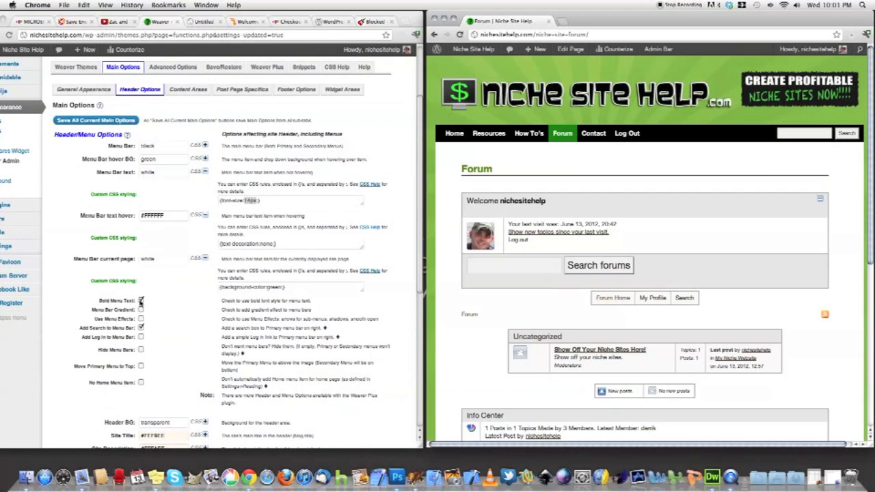
pyautogui.scroll(1, 140, 302)
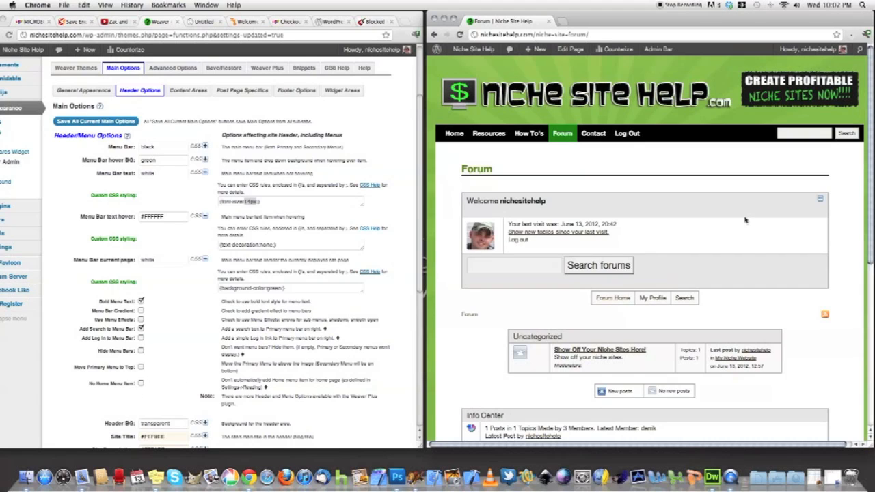
# - Examine the Header BG, Site Title, Site Description and header image settings further down the Header Options
pyautogui.scroll(-3, 229, 323)
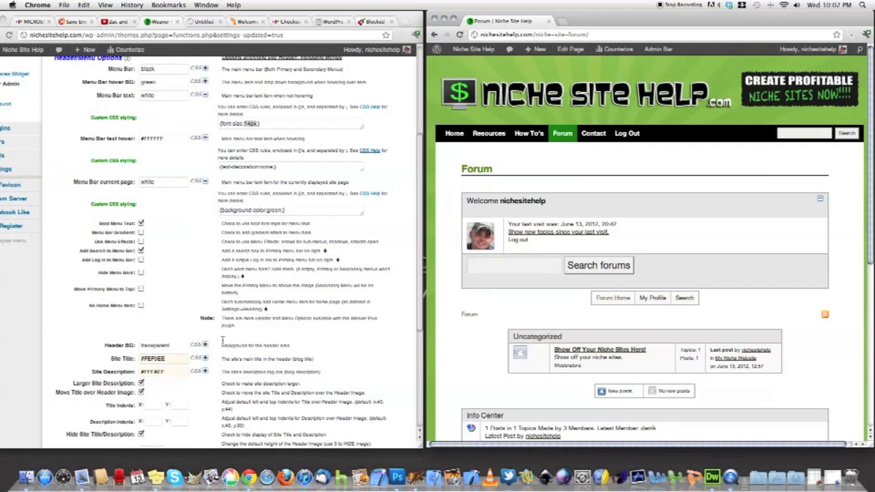
pyautogui.scroll(-1, 184, 332)
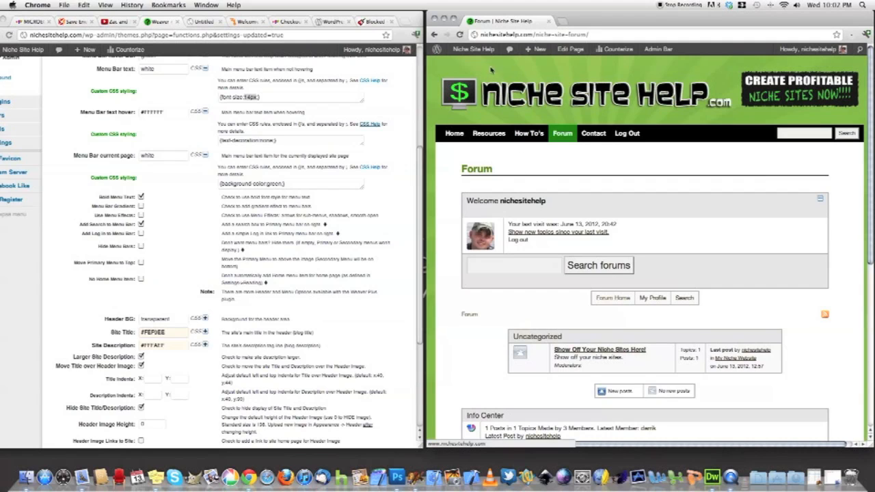
pyautogui.scroll(1, 241, 338)
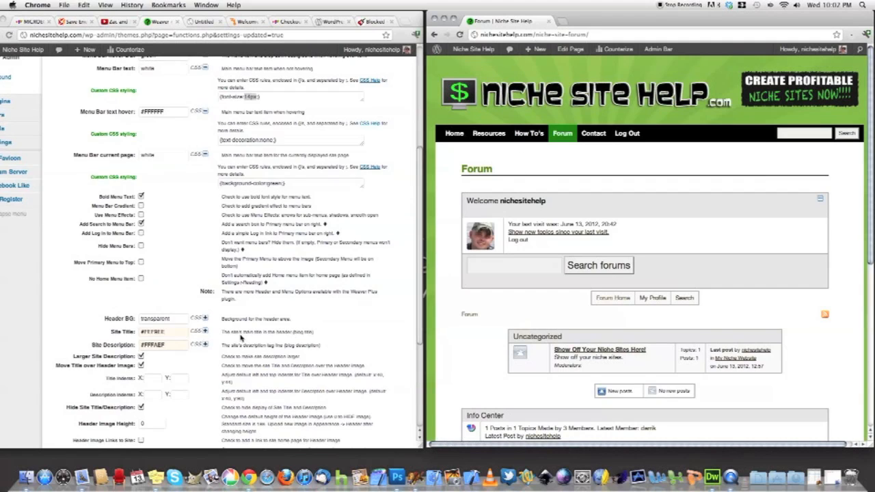
pyautogui.scroll(-3, 173, 297)
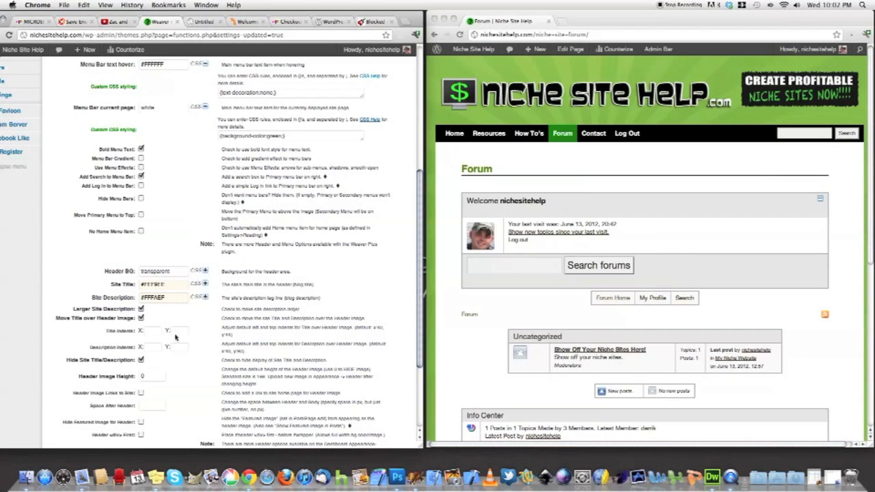
pyautogui.scroll(-2, 161, 345)
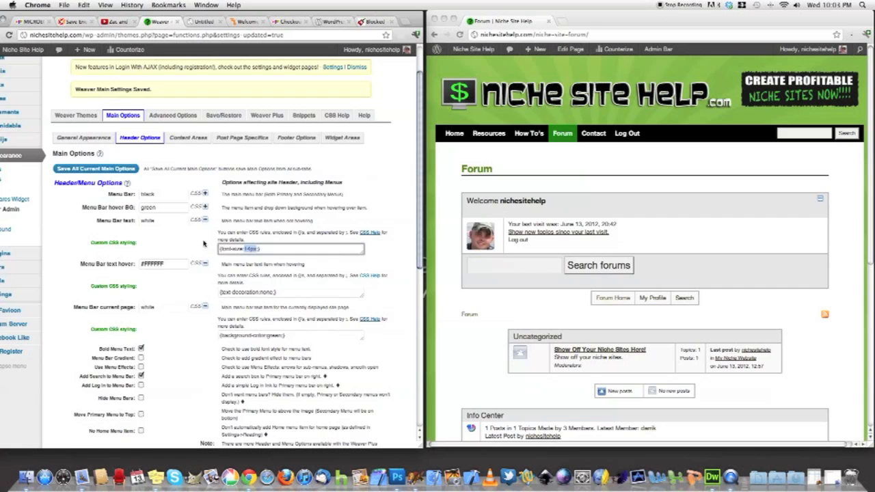
# - Open the Content Areas options and return the live site to its home page
pyautogui.click(204, 139)
pyautogui.scroll(-1, 540, 250)
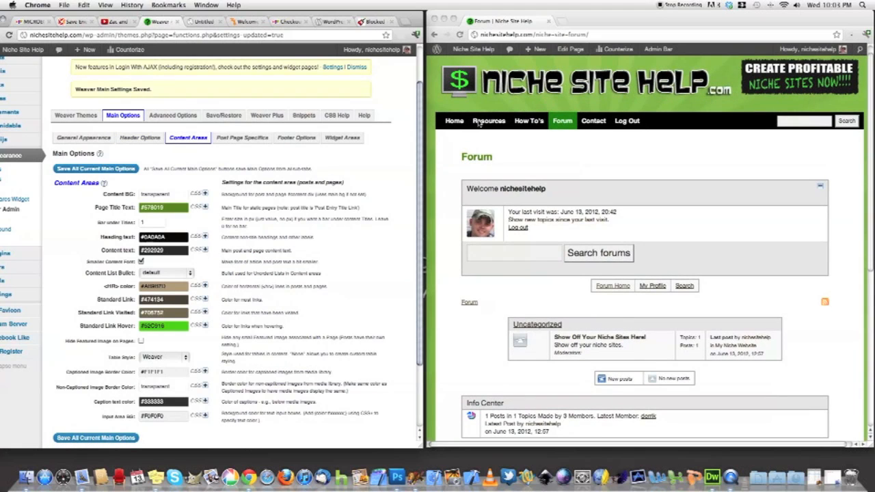
pyautogui.click(454, 124)
pyautogui.click(454, 123)
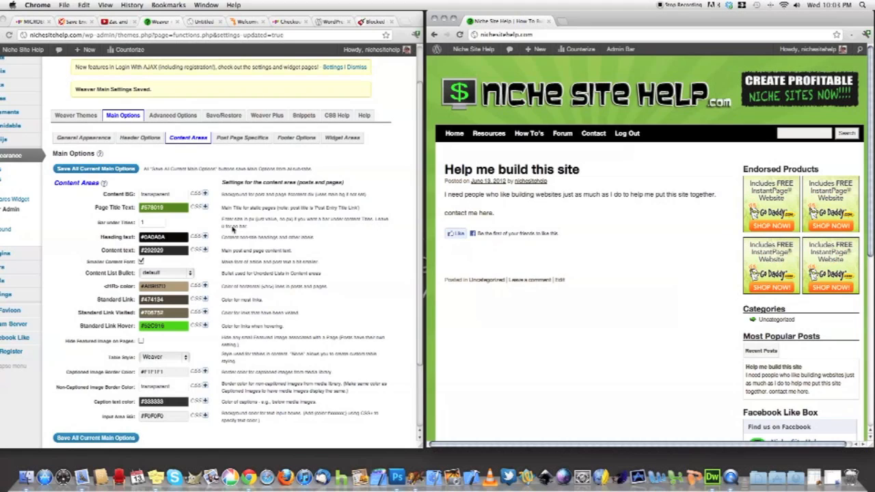
# - View the site's Resources page to compare its title with the Page Title Text settings, and go back to the home page
pyautogui.scroll(-1, 240, 224)
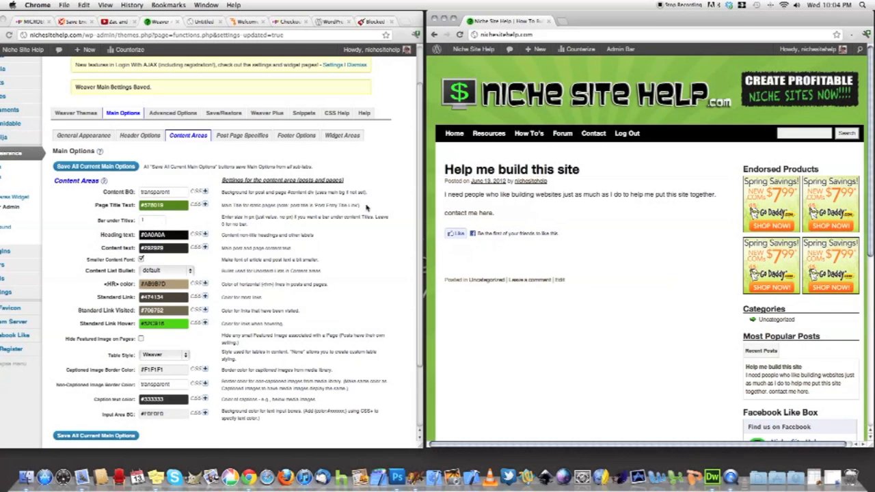
pyautogui.click(496, 136)
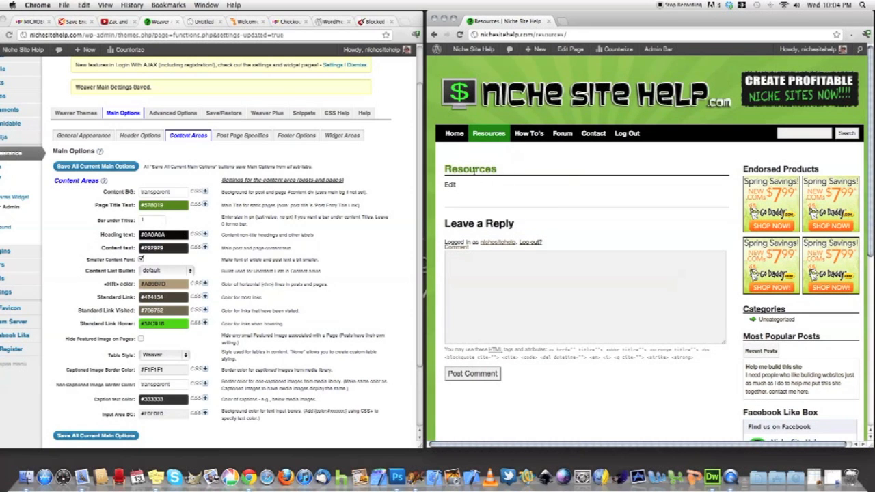
pyautogui.click(453, 134)
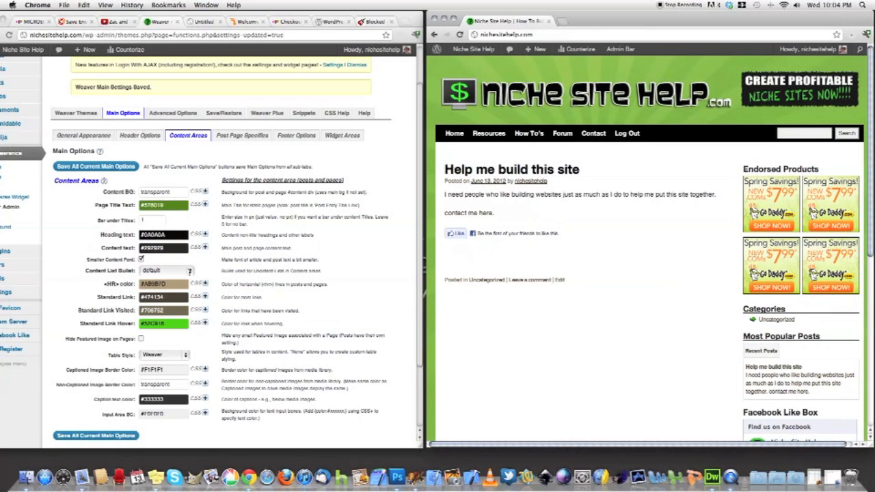
# - Look through the available Content List Bullet styles and leave the choice at default
pyautogui.scroll(-1, 191, 256)
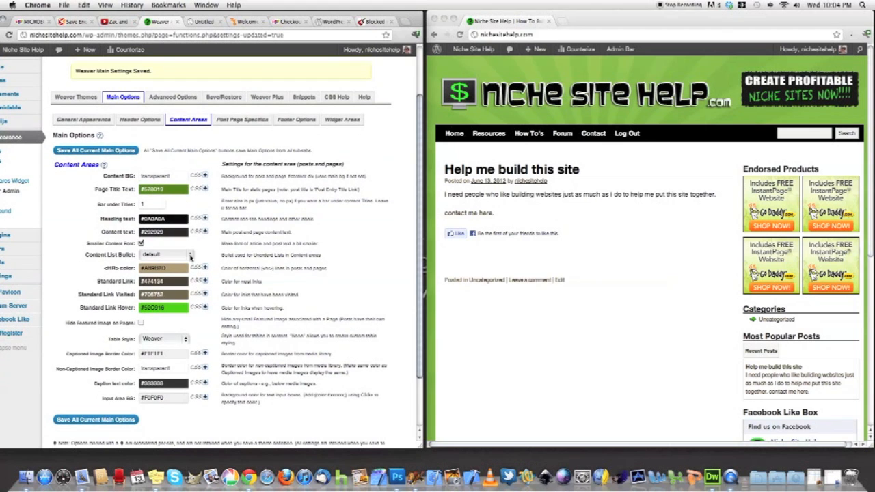
pyautogui.click(191, 255)
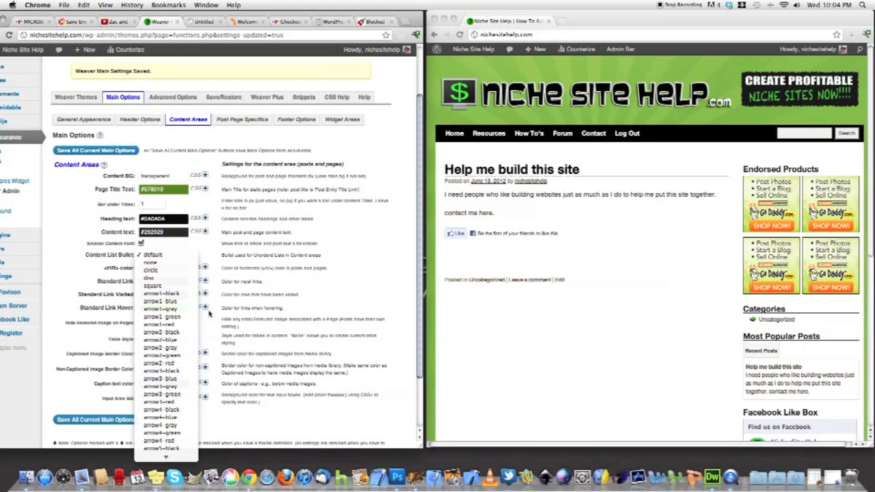
pyautogui.click(380, 251)
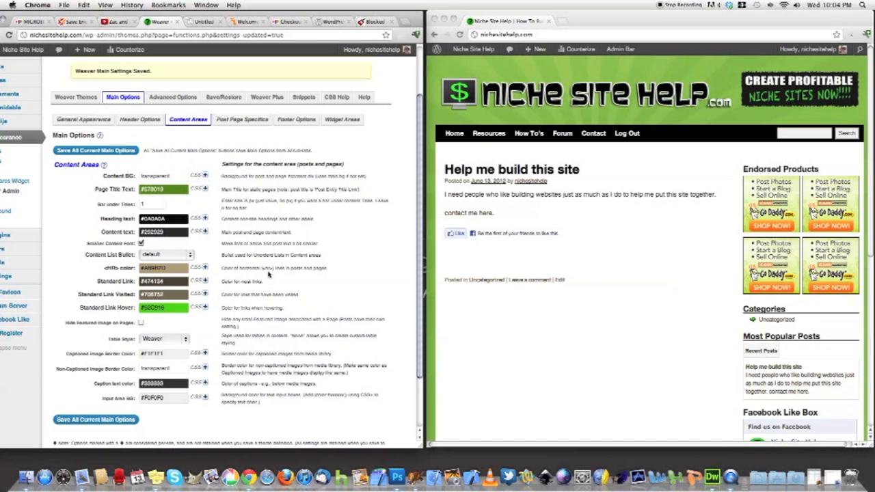
# - Review the available Table Style choices in Content Areas and keep Weaver selected
pyautogui.scroll(-1, 162, 290)
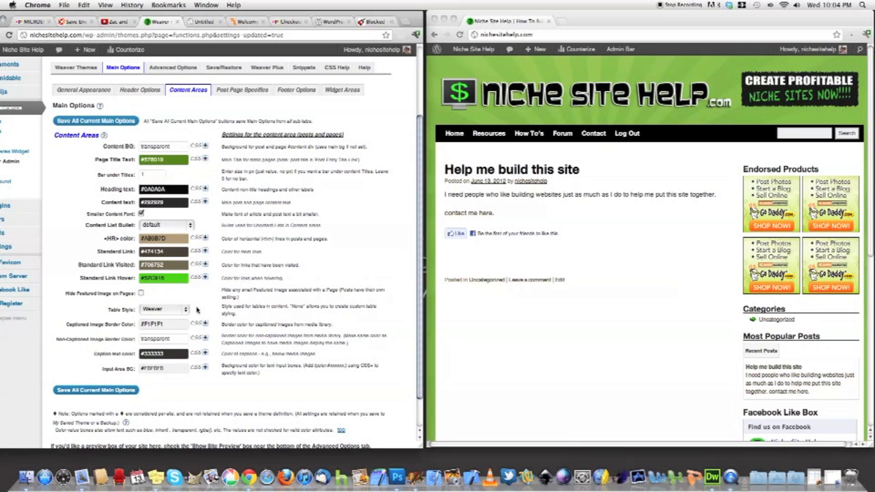
pyautogui.click(186, 311)
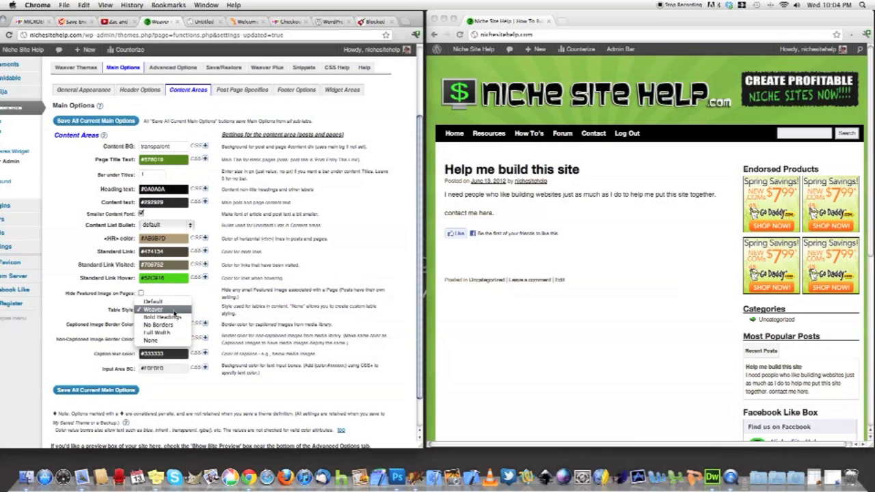
pyautogui.click(202, 311)
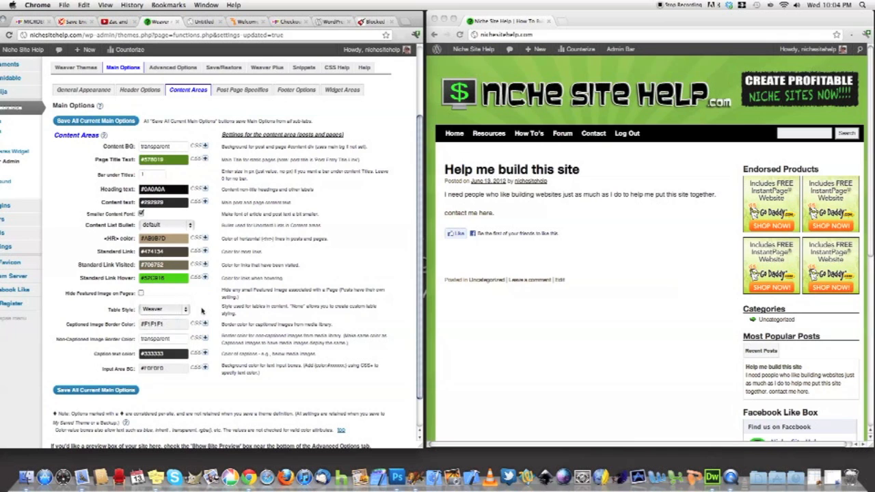
pyautogui.click(187, 312)
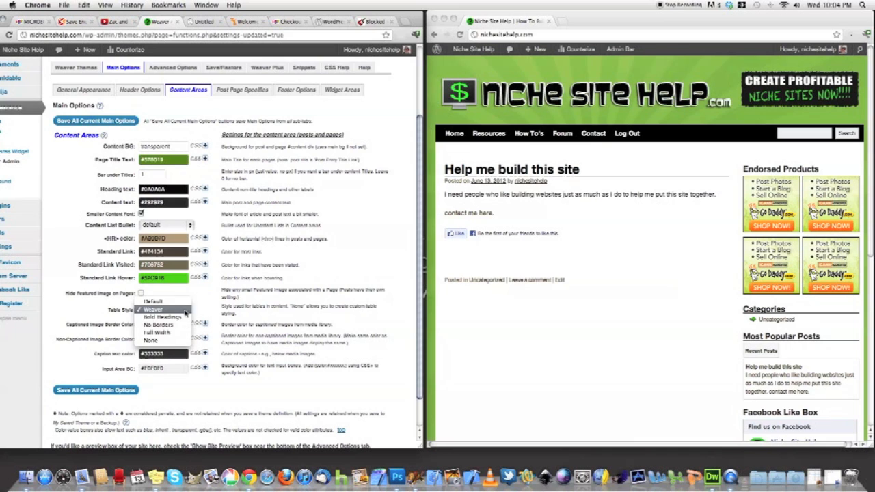
pyautogui.click(201, 306)
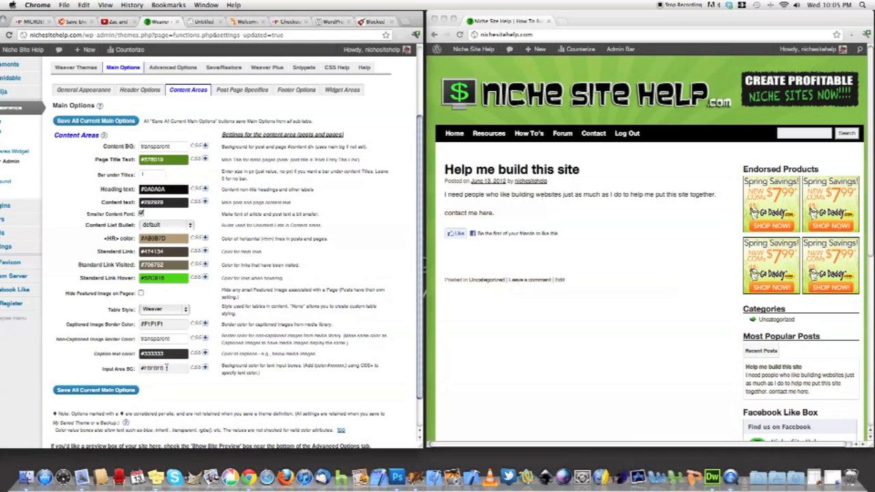
# - Try other colors for the Input Area BG with its color picker and return it to #F0F0F0
pyautogui.moveTo(167, 368); pyautogui.dragTo(136, 368)
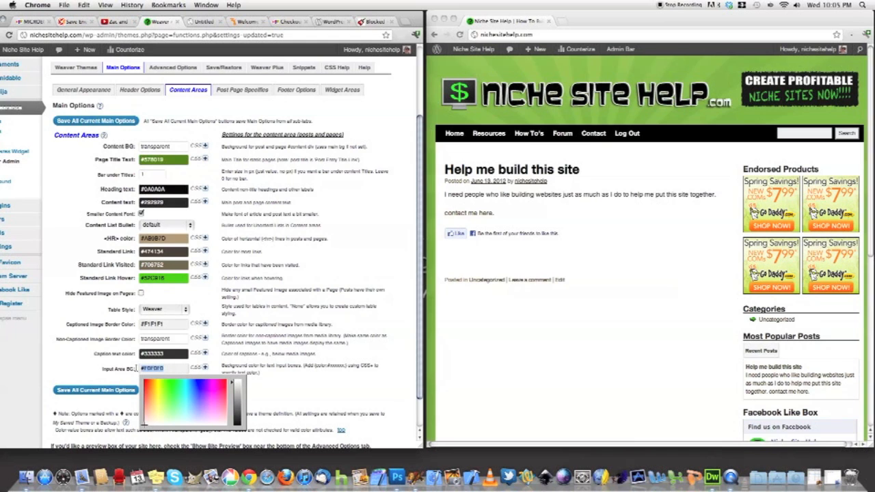
pyautogui.click(104, 375)
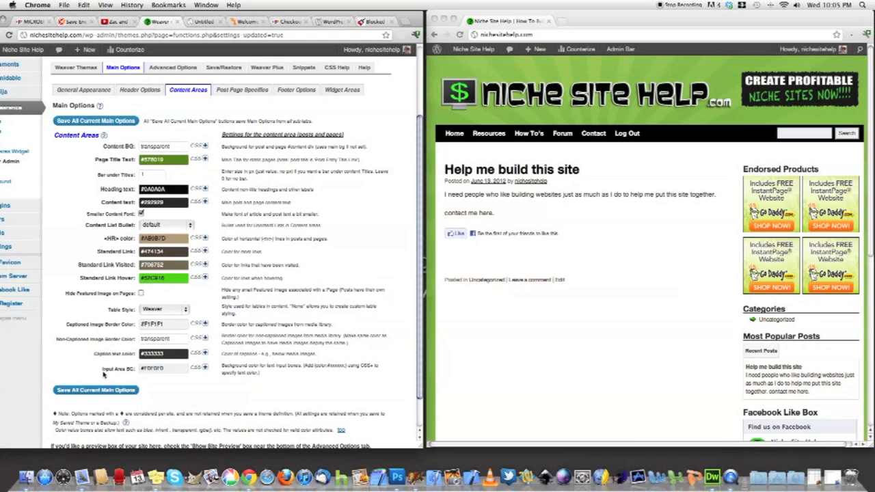
pyautogui.moveTo(165, 369); pyautogui.dragTo(150, 369)
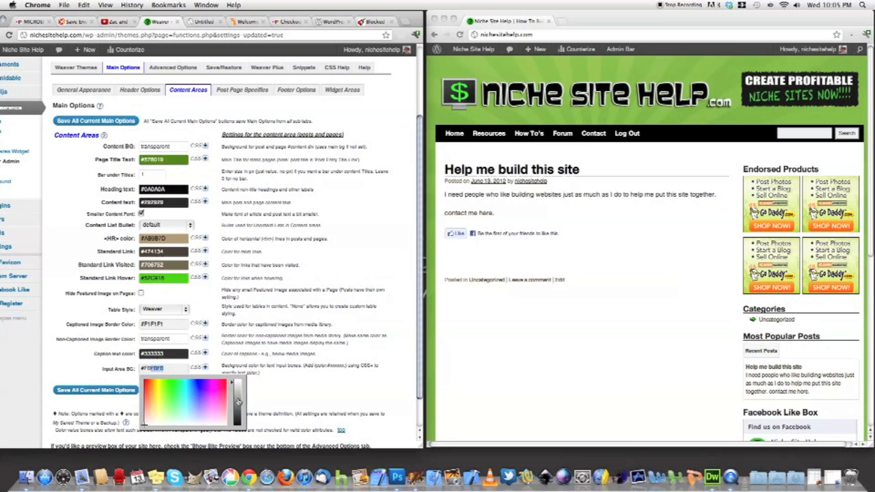
pyautogui.moveTo(239, 401); pyautogui.dragTo(238, 380)
pyautogui.click(189, 398)
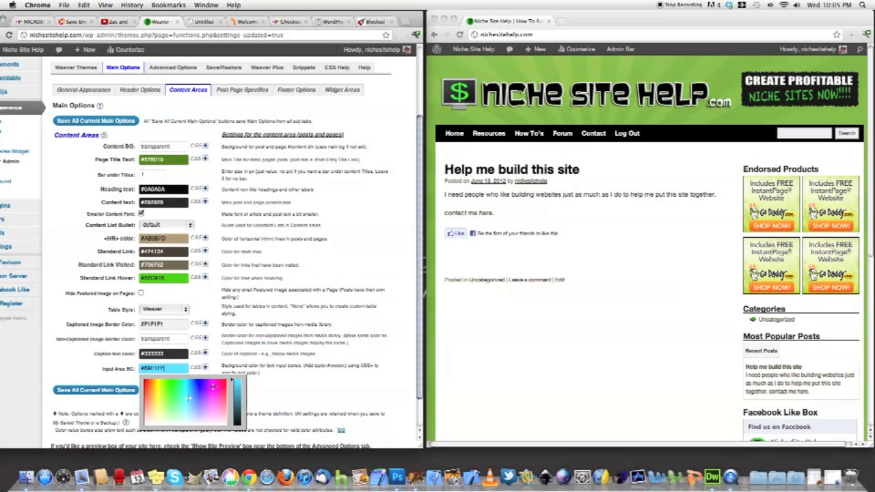
pyautogui.click(145, 424)
pyautogui.moveTo(239, 395); pyautogui.dragTo(238, 378)
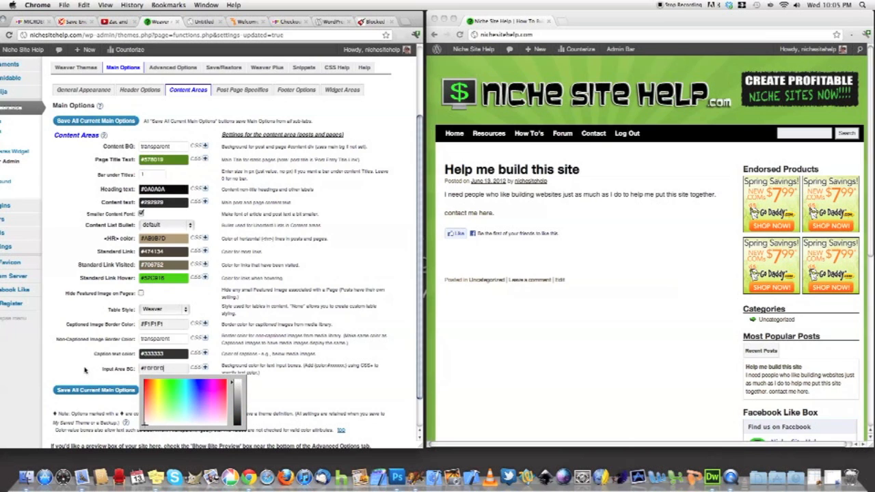
pyautogui.click(81, 368)
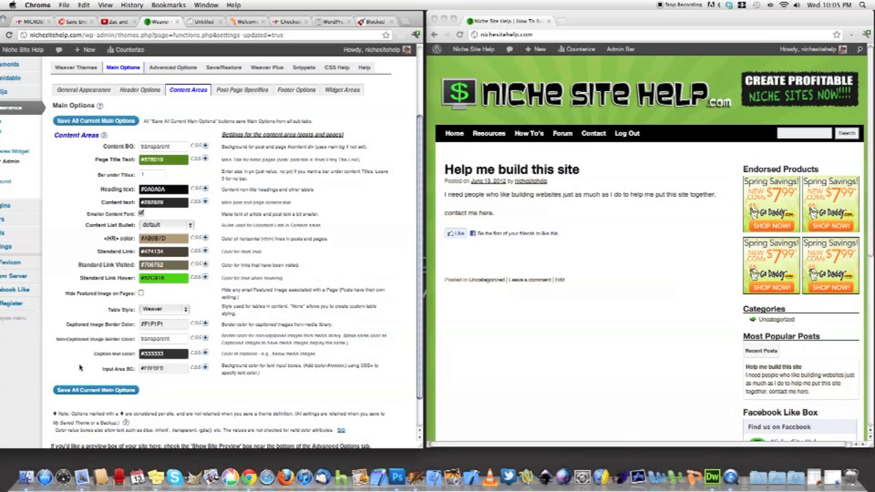
# - Save all current main options, and open and look through the Post Page Specifics settings
pyautogui.click(103, 392)
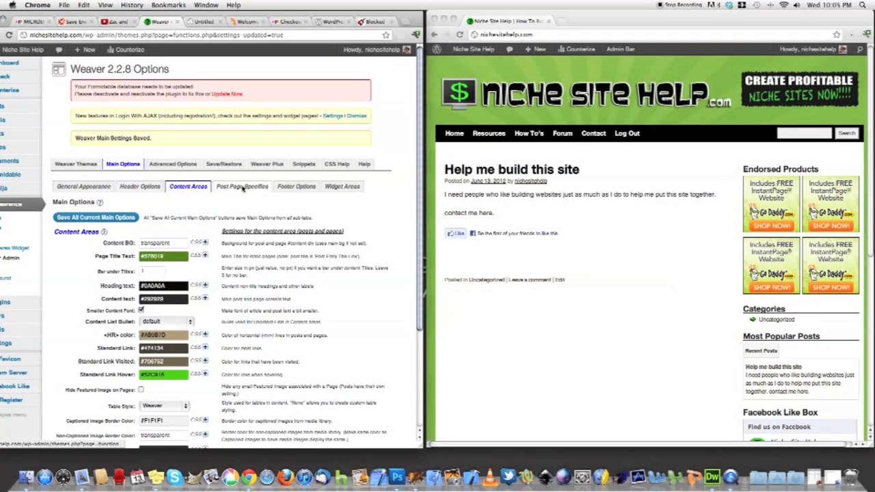
pyautogui.click(242, 186)
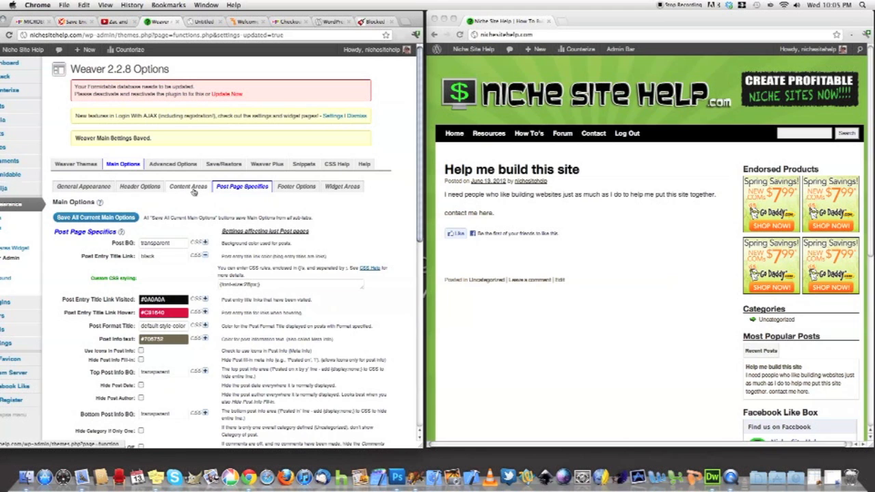
pyautogui.scroll(-1, 193, 193)
pyautogui.scroll(-1, 193, 193)
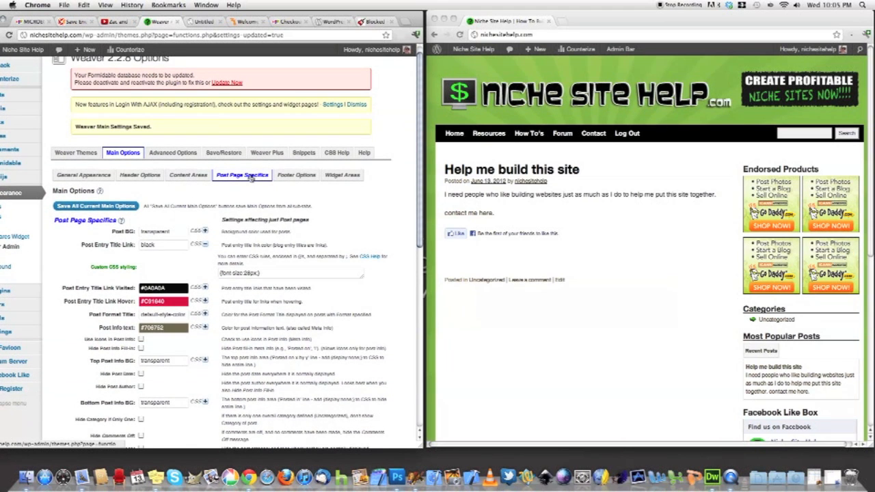
pyautogui.scroll(-2, 246, 175)
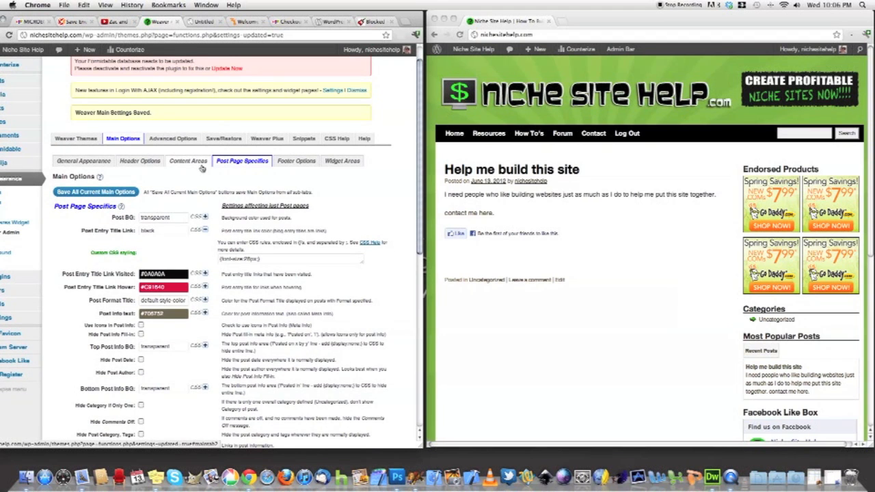
pyautogui.scroll(-6, 205, 171)
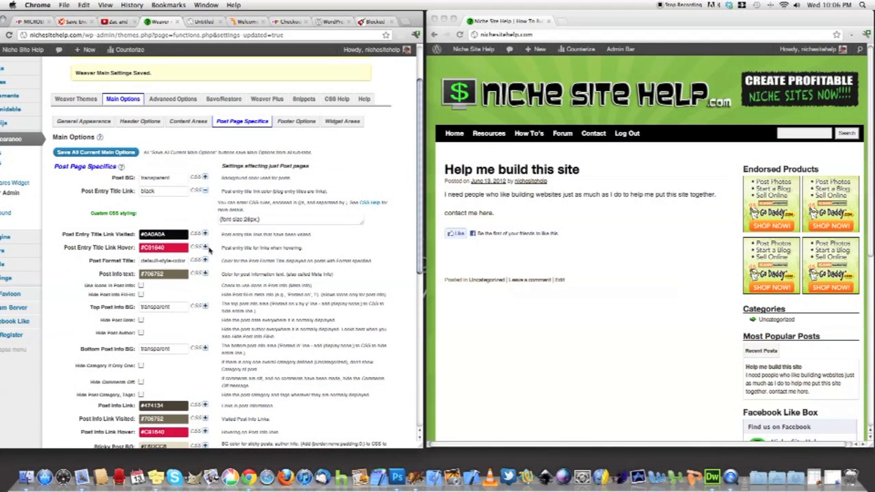
pyautogui.scroll(-1, 211, 233)
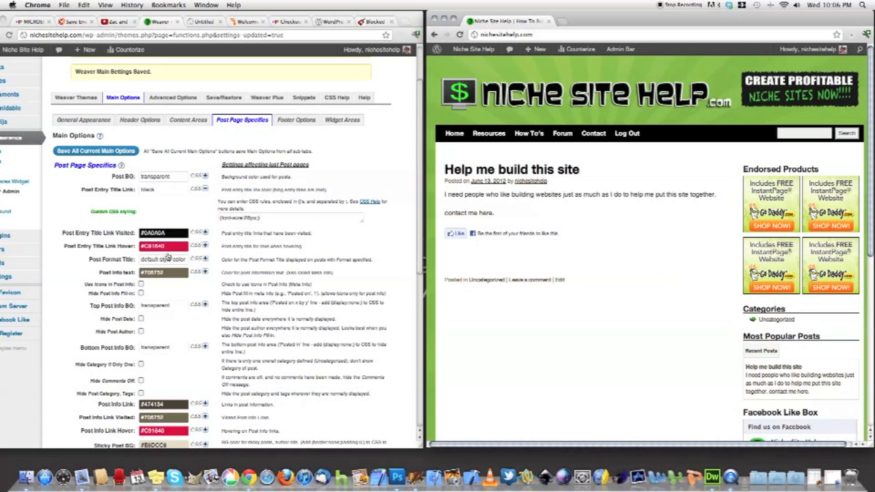
# - Set the Post Entry Title Link Hover color to green #46911A, save all current main options, and reload the live site
pyautogui.click(168, 250)
pyautogui.click(168, 250)
pyautogui.moveTo(236, 262); pyautogui.dragTo(238, 277)
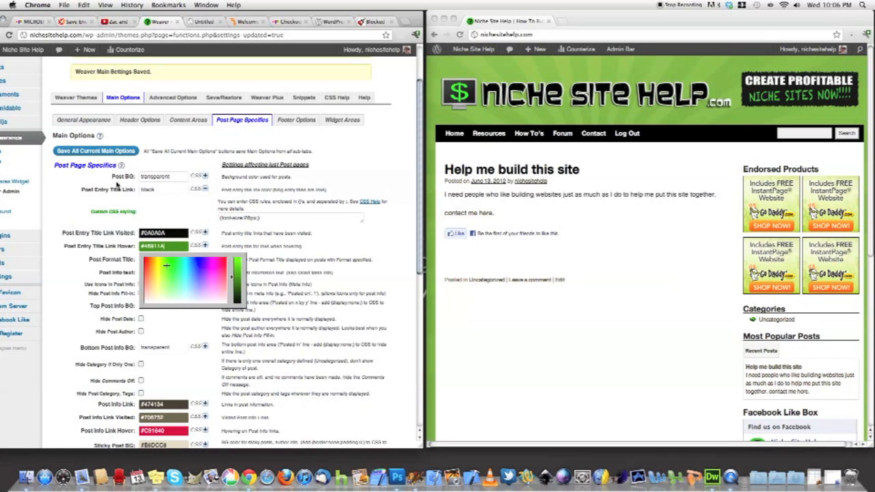
pyautogui.click(72, 209)
pyautogui.click(87, 152)
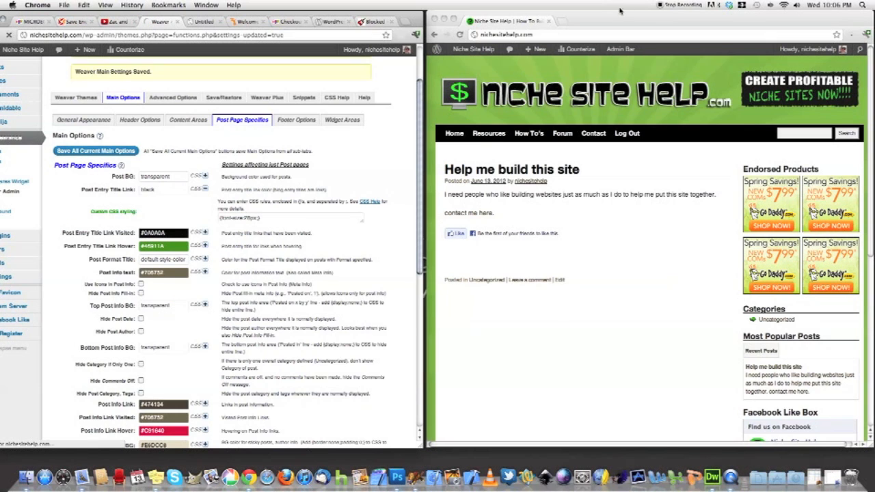
pyautogui.click(460, 34)
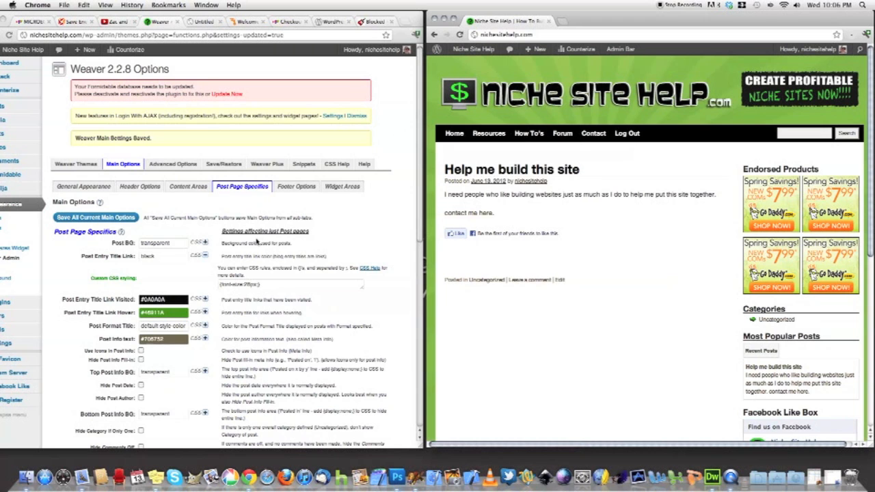
# - Look through the post info settings in Post Page Specifics and compare them with the info lines of the live post
pyautogui.scroll(-3, 192, 301)
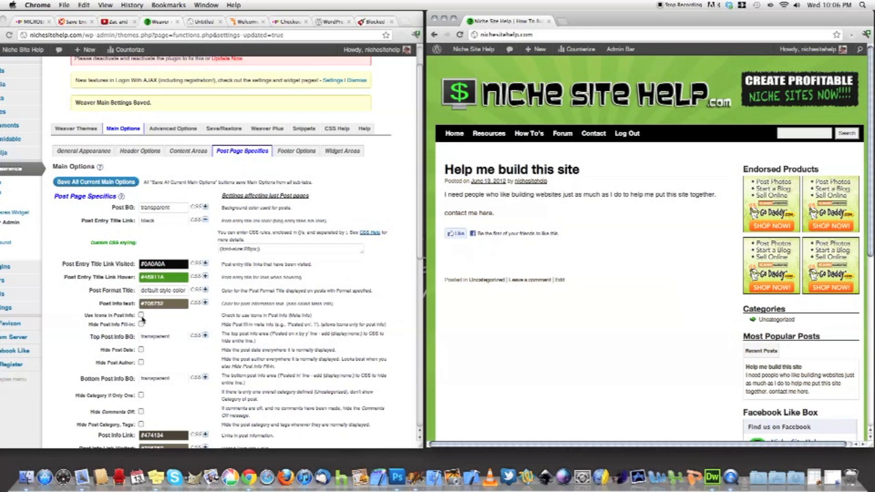
pyautogui.scroll(-1, 142, 317)
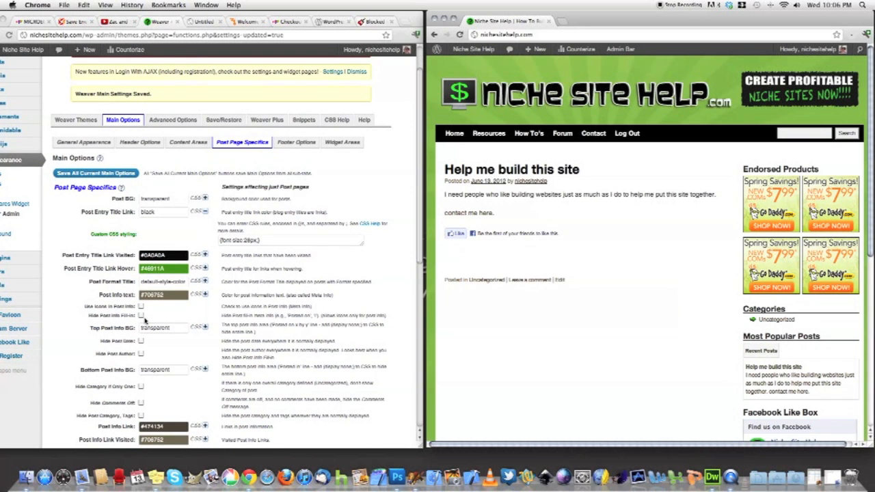
pyautogui.scroll(-4, 146, 320)
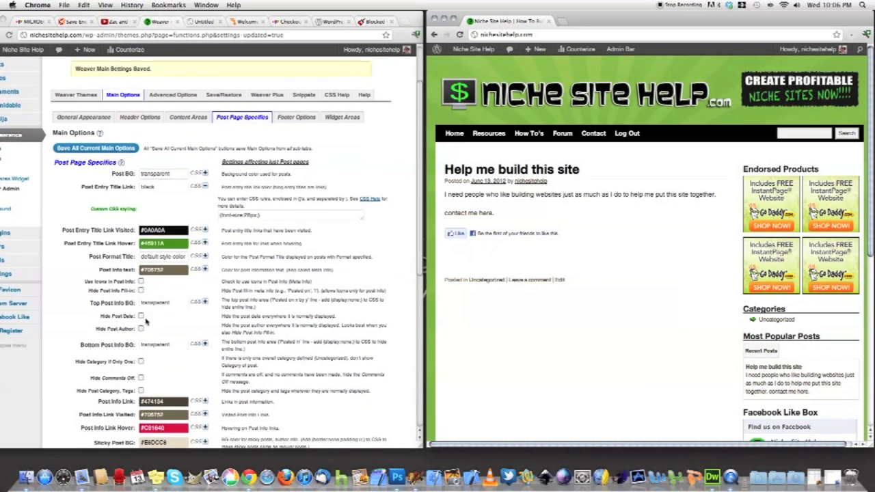
pyautogui.scroll(6, 146, 318)
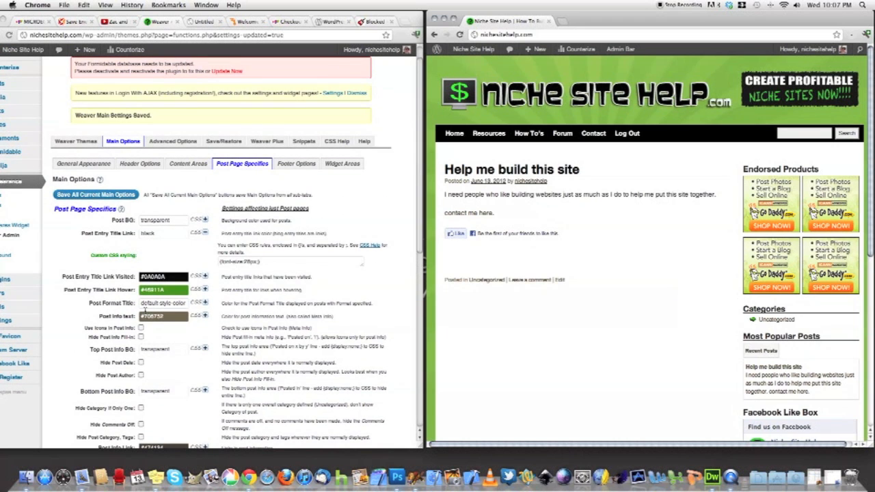
pyautogui.scroll(3, 145, 310)
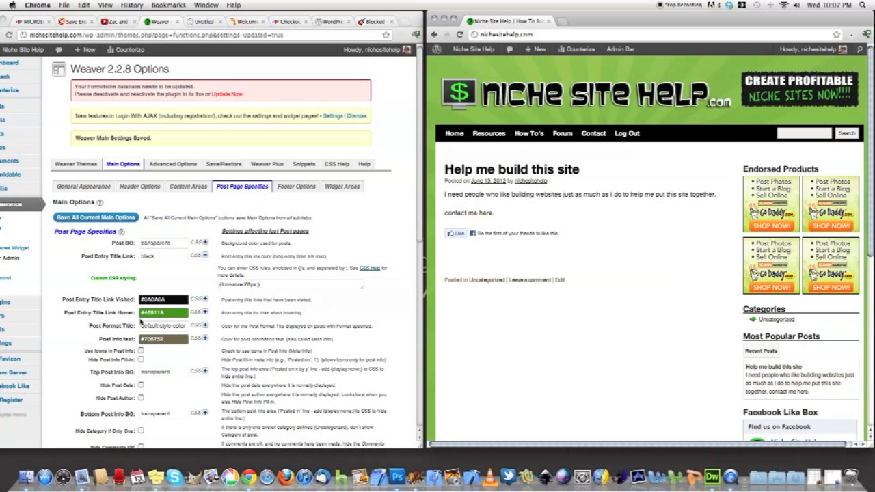
pyautogui.scroll(-3, 141, 320)
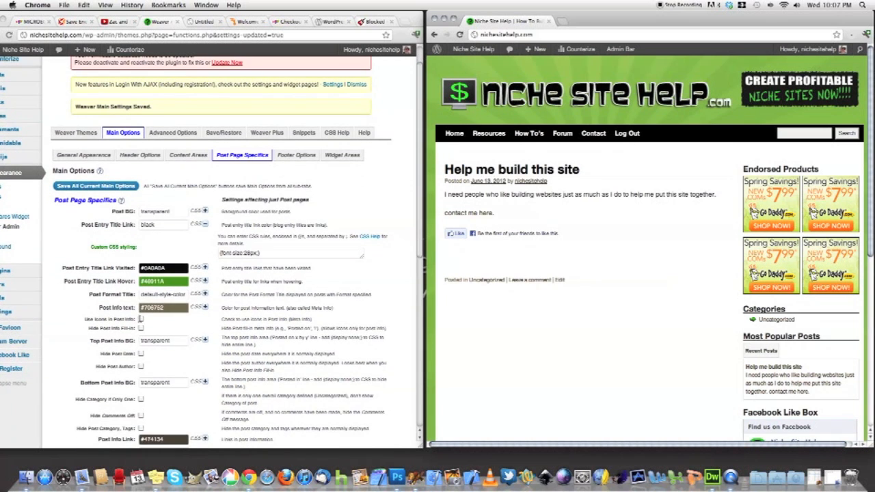
pyautogui.scroll(-5, 141, 318)
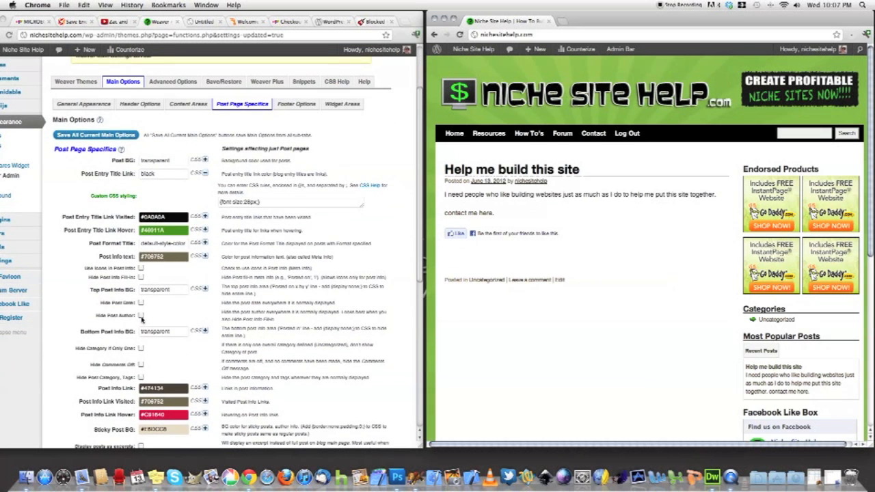
pyautogui.scroll(-3, 142, 320)
pyautogui.scroll(-1, 193, 337)
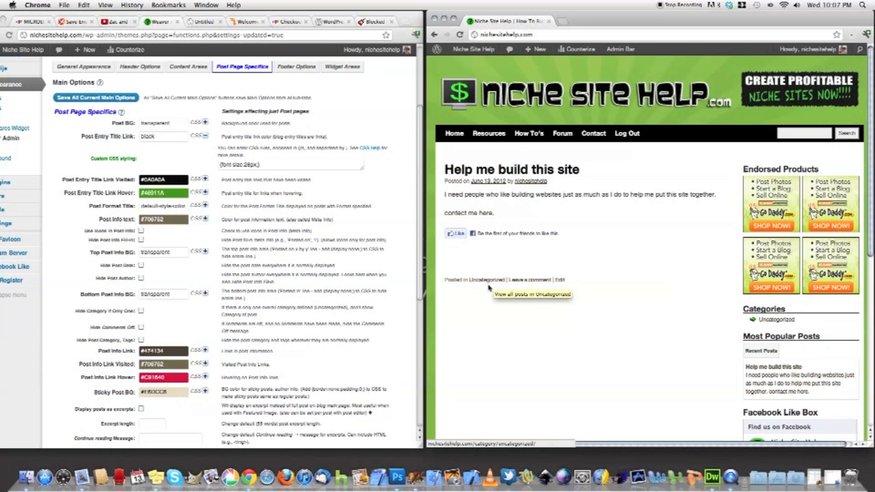
# - Set the Post Info Link Hover color to bright green #33C922 and save all current main options
pyautogui.click(164, 377)
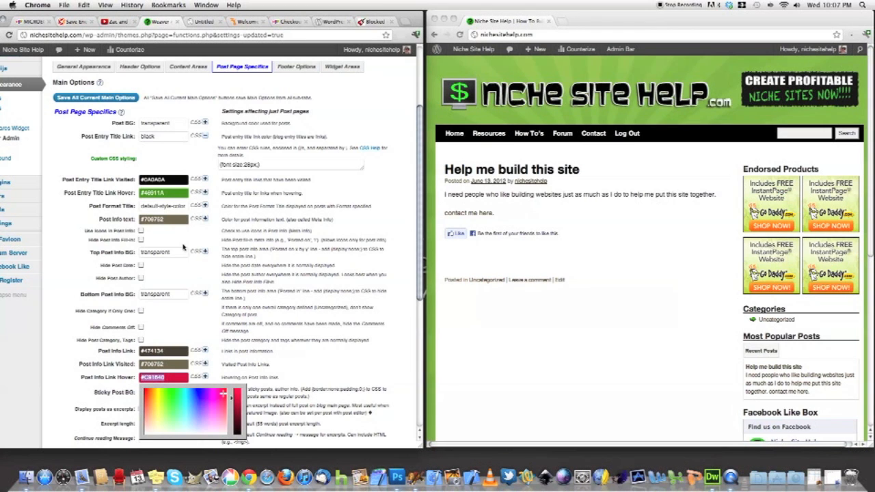
pyautogui.click(171, 396)
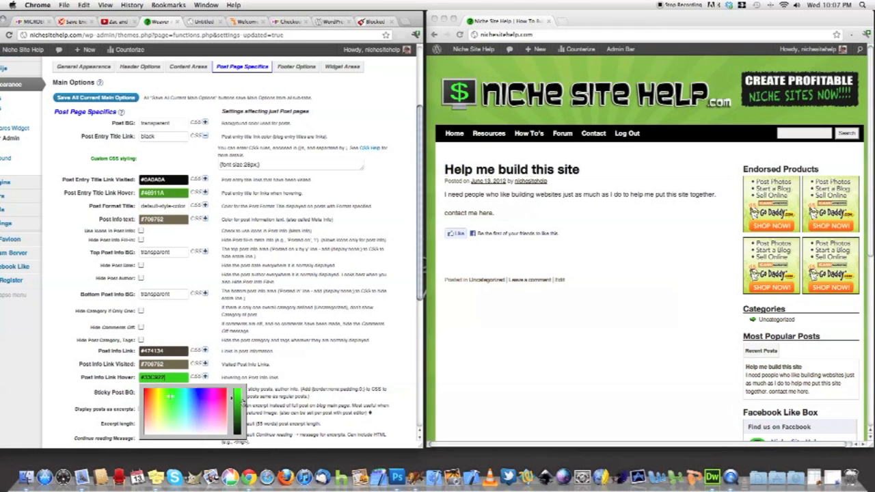
pyautogui.click(107, 102)
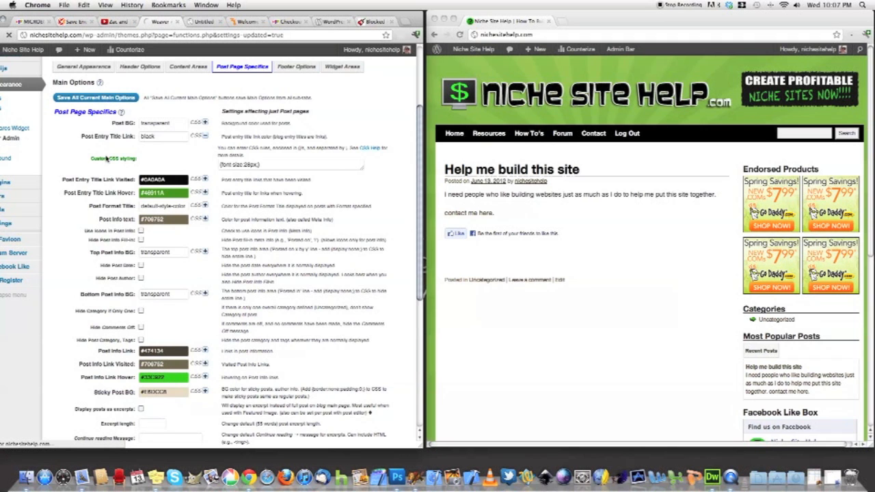
# - Look through the remaining Post Page Specifics settings for excerpts, featured images, avatars, author bio, and sidebars
pyautogui.scroll(-10, 110, 177)
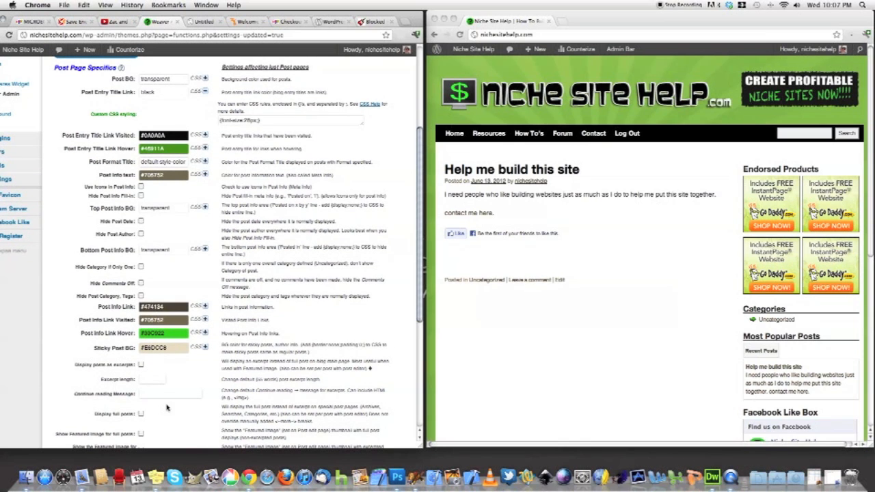
pyautogui.scroll(-3, 164, 410)
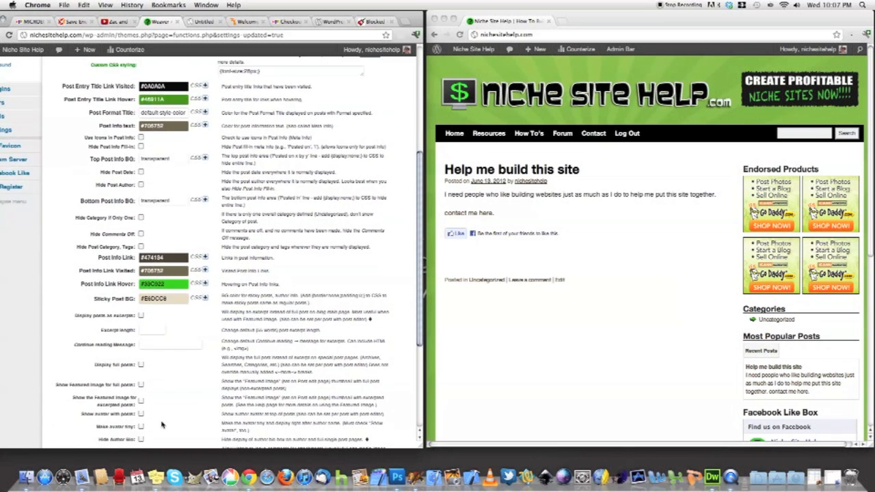
pyautogui.scroll(-2, 162, 424)
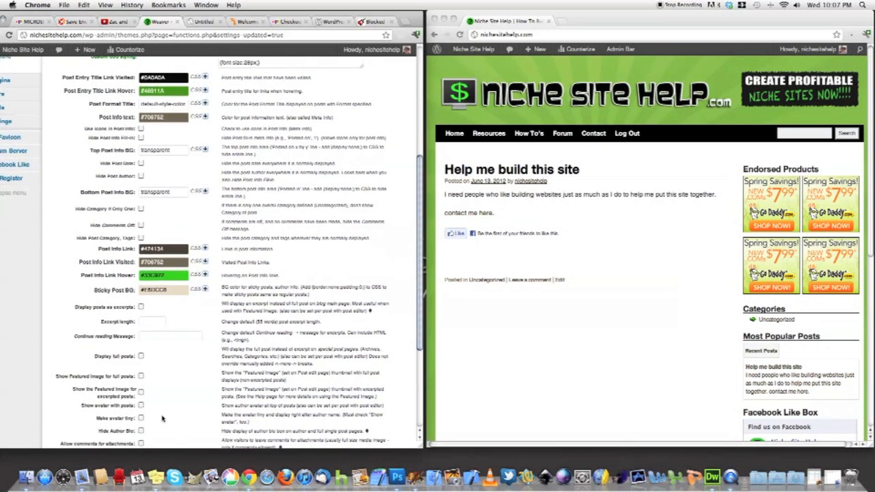
pyautogui.scroll(-2, 162, 418)
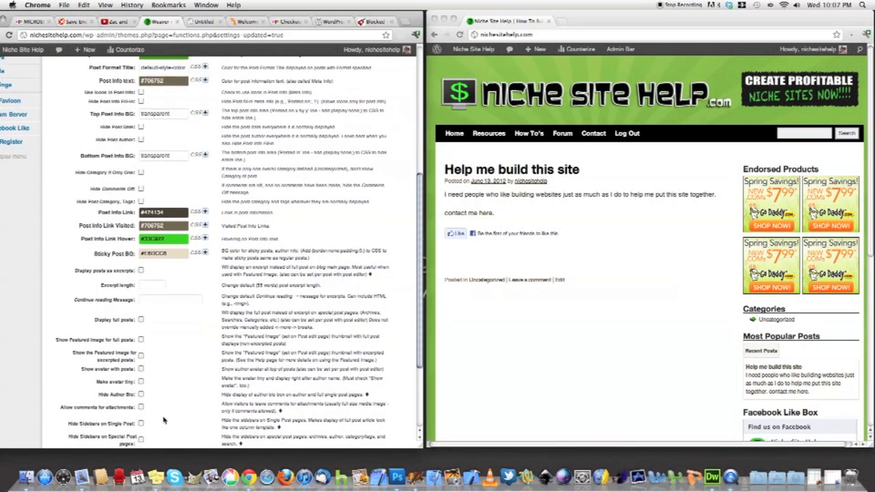
pyautogui.scroll(-2, 150, 389)
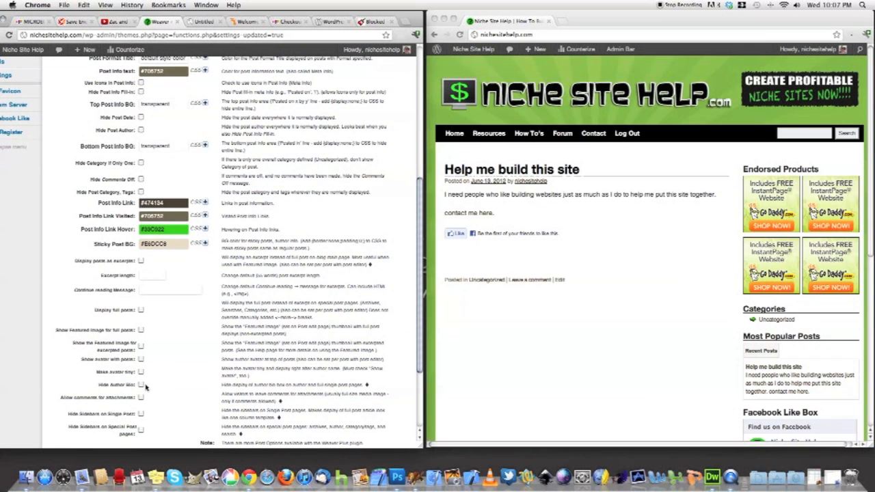
pyautogui.scroll(-2, 150, 389)
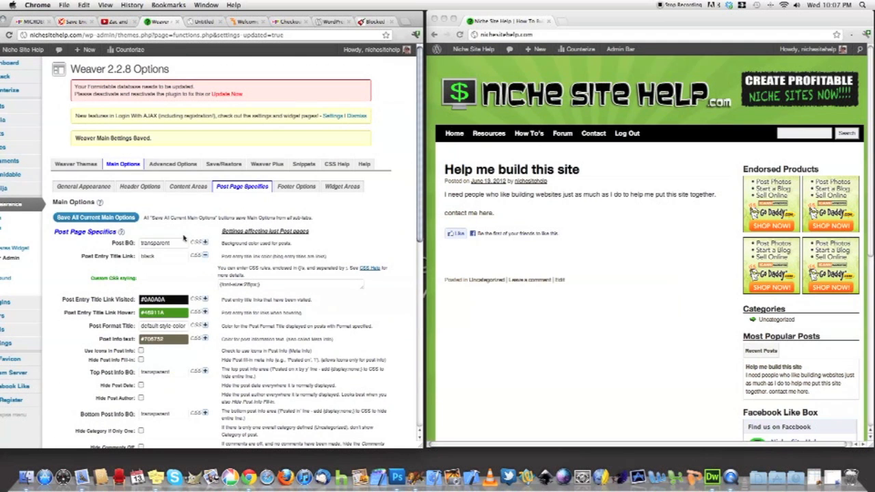
# - In Footer Options, turn off Hide Entire Footer, save all current main options, and check the footer on the reloaded live site
pyautogui.click(298, 189)
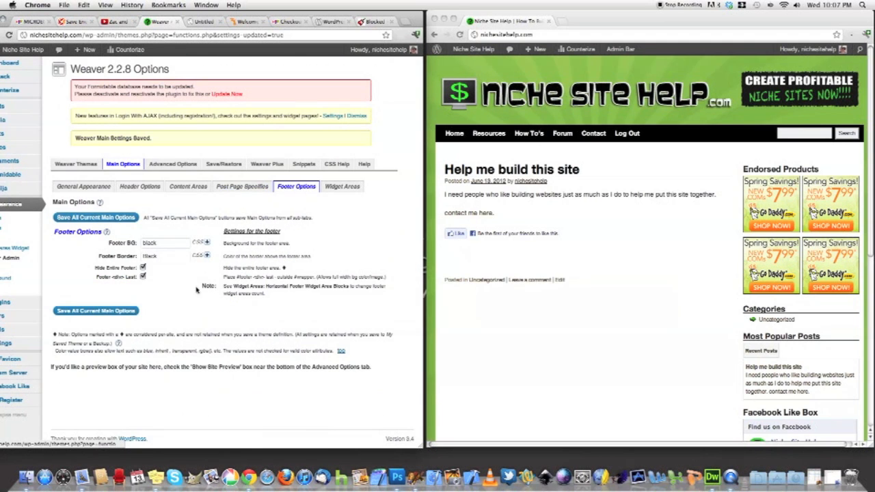
pyautogui.click(143, 268)
pyautogui.click(130, 218)
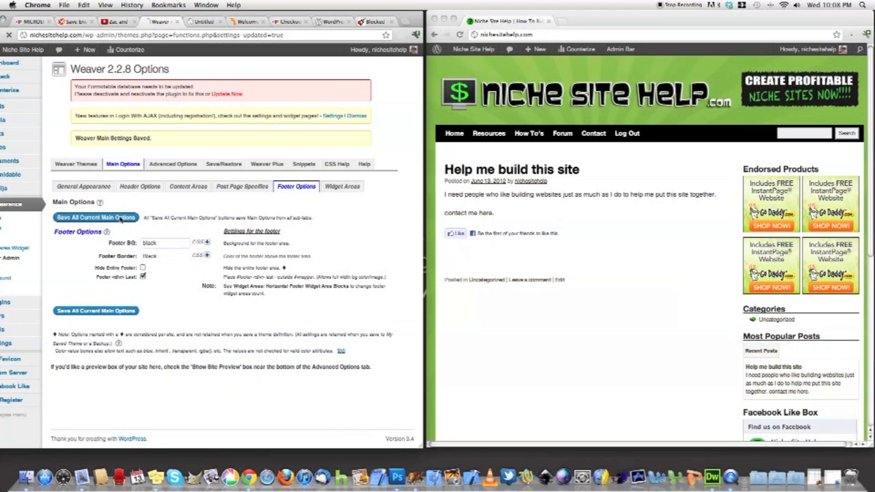
pyautogui.scroll(-10, 530, 291)
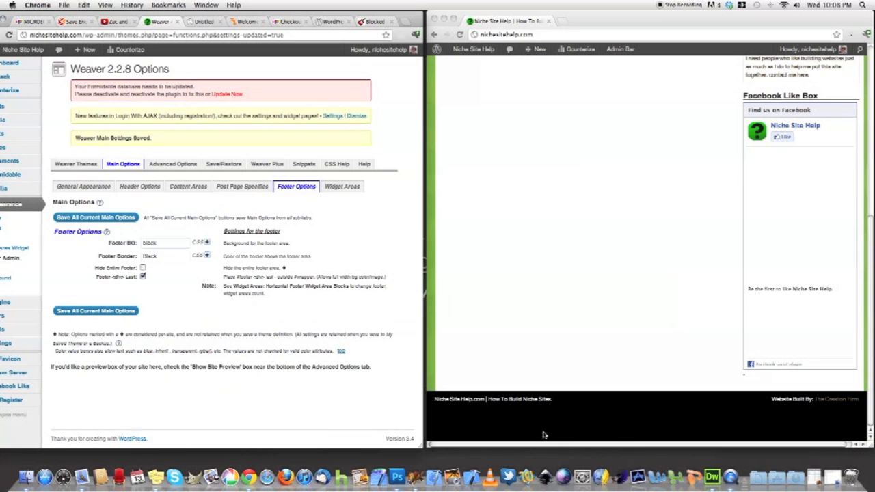
pyautogui.click(480, 52)
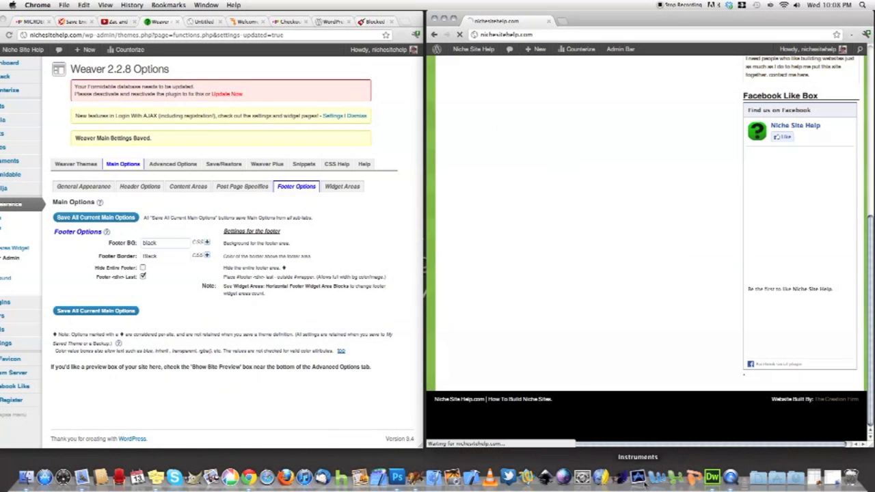
pyautogui.scroll(-10, 688, 381)
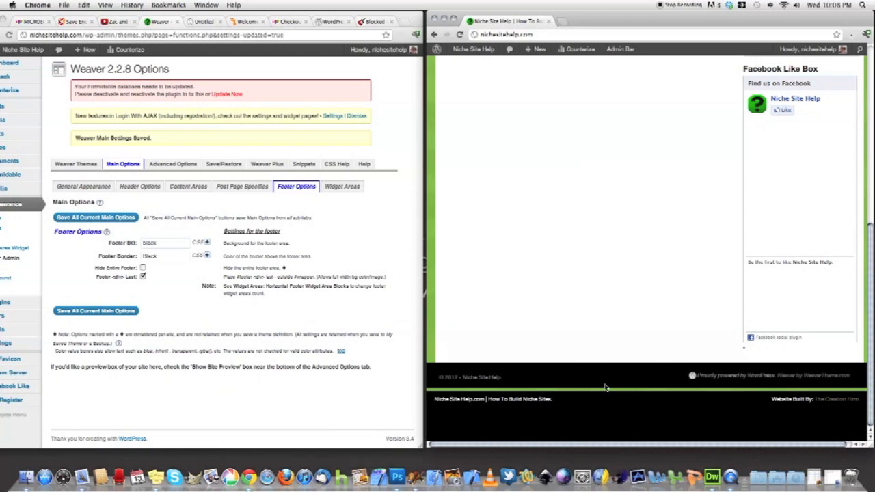
# - Turn Hide Entire Footer back on and save all current main options
pyautogui.click(143, 271)
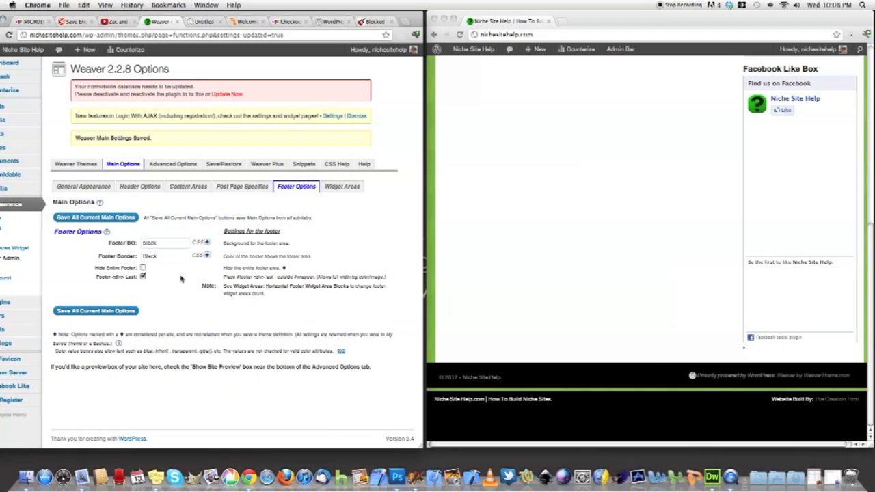
pyautogui.click(127, 311)
# - Open the Widget Areas settings, compare them with the live site's sidebar, and reload the live site to check the footer
pyautogui.click(340, 189)
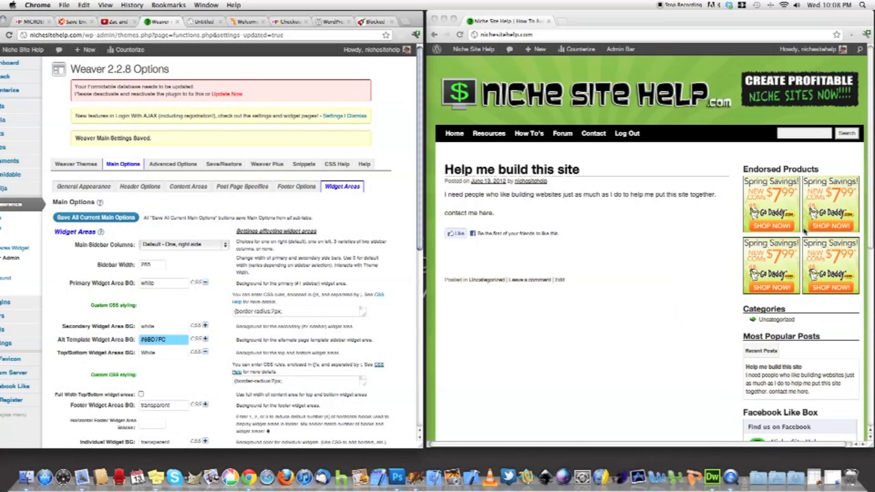
pyautogui.scroll(-2, 111, 335)
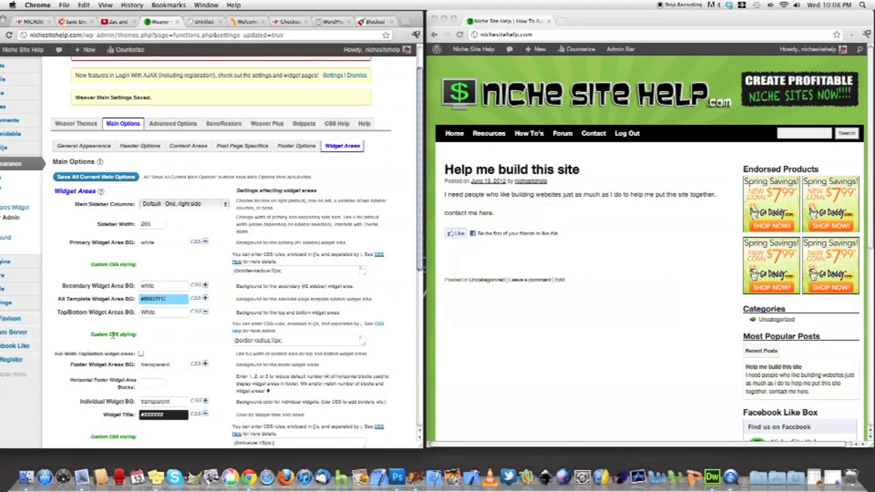
pyautogui.scroll(-8, 807, 354)
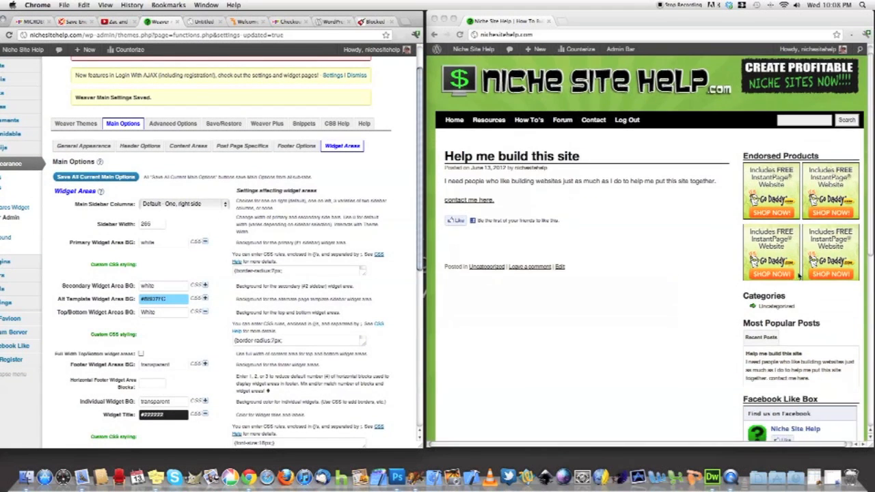
pyautogui.scroll(8, 806, 353)
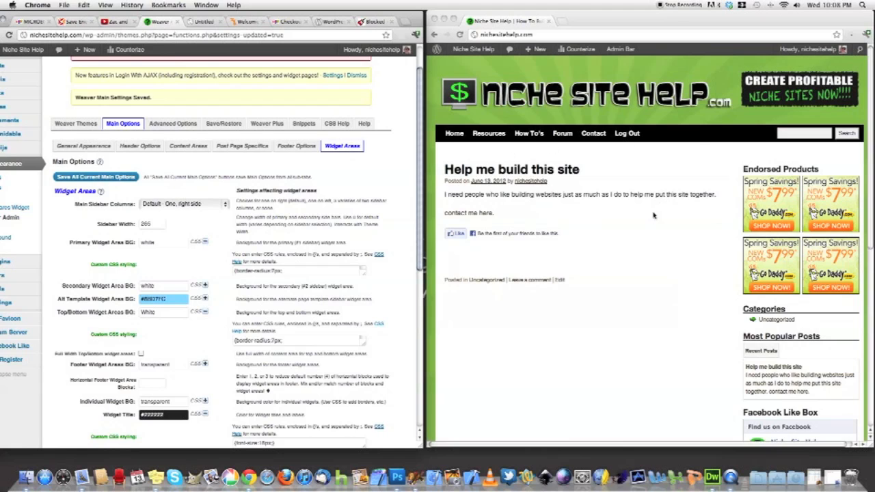
pyautogui.scroll(-12, 656, 217)
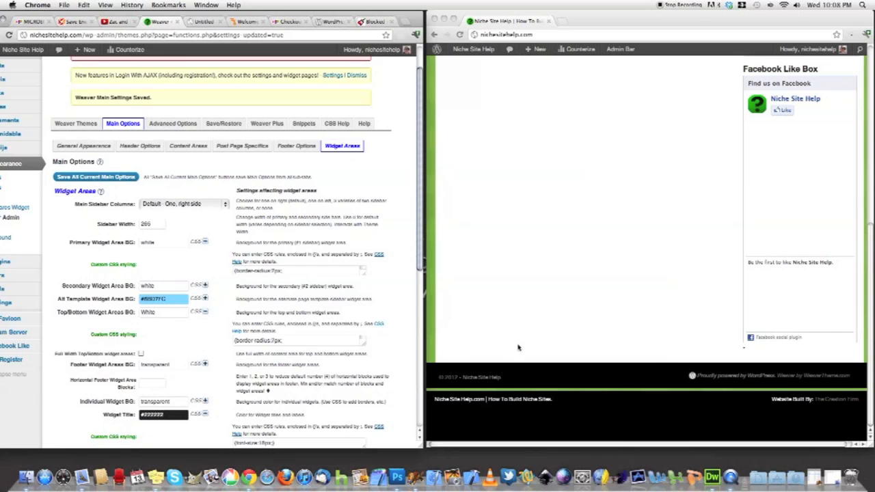
pyautogui.click(462, 33)
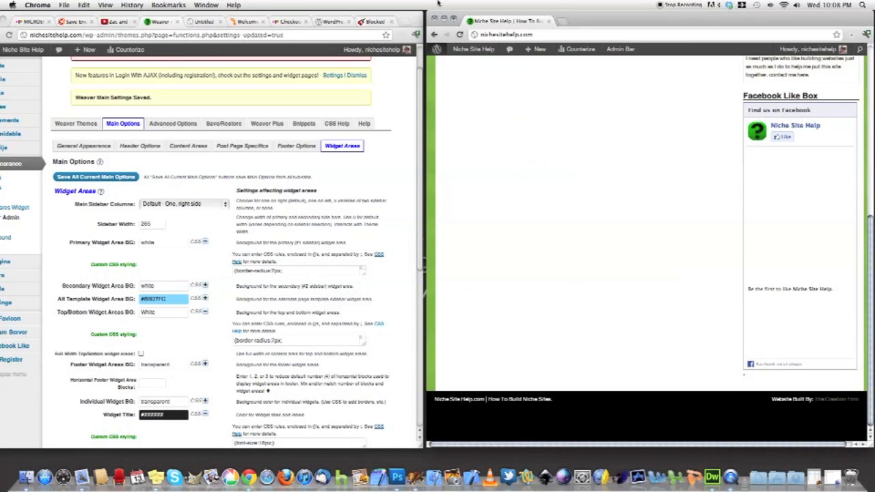
pyautogui.scroll(-3, 199, 197)
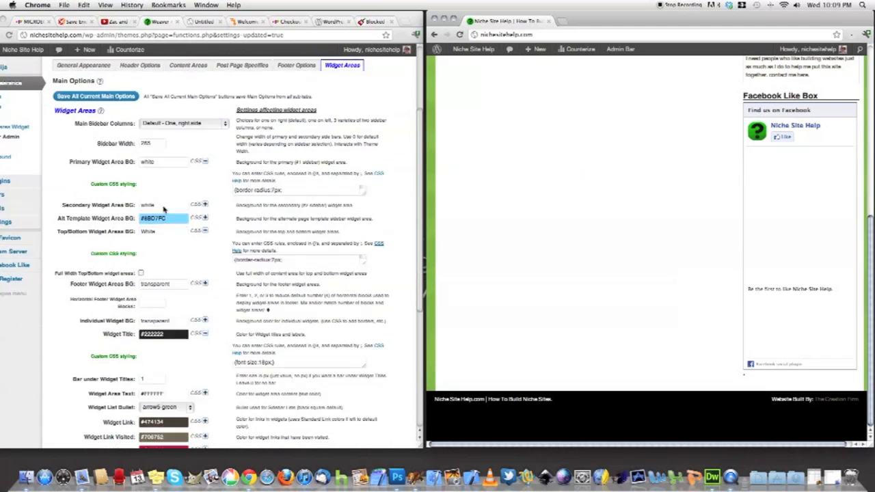
# - Check the Main Sidebar Columns choices in Widget Areas against the live site's sidebar, keeping Default - One, right side
pyautogui.scroll(5, 163, 209)
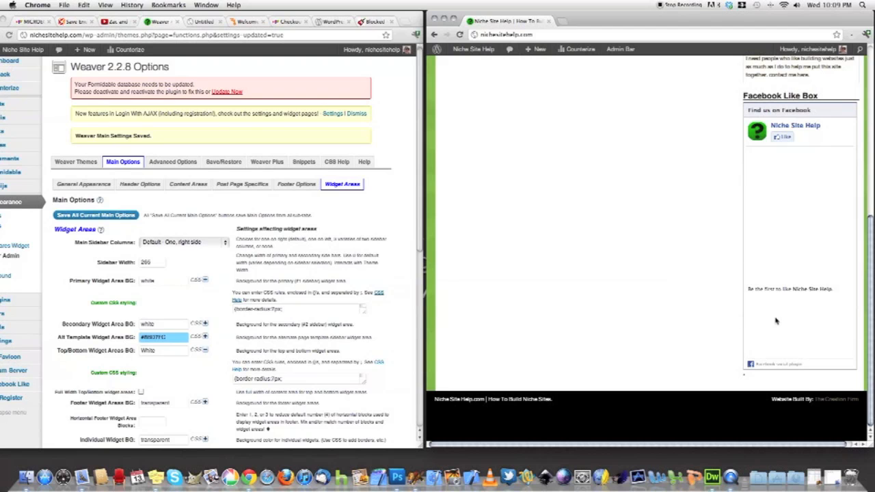
pyautogui.scroll(5, 776, 321)
pyautogui.scroll(-2, 776, 319)
pyautogui.click(225, 246)
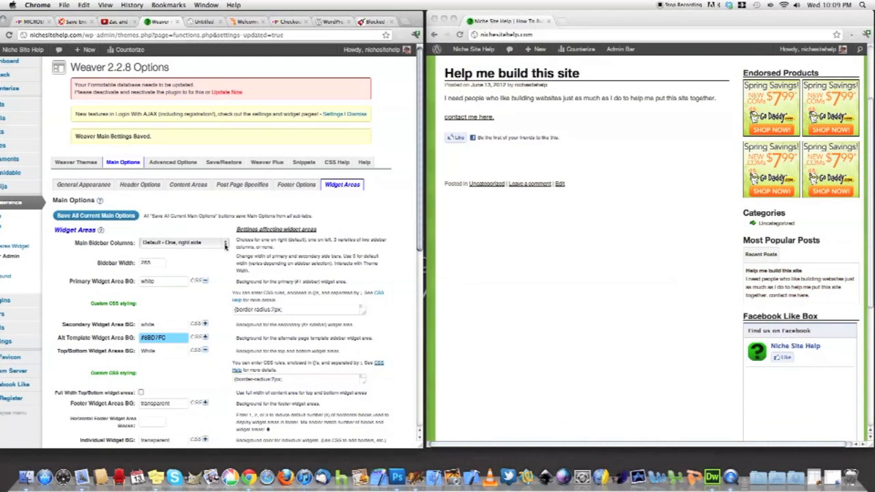
pyautogui.click(224, 246)
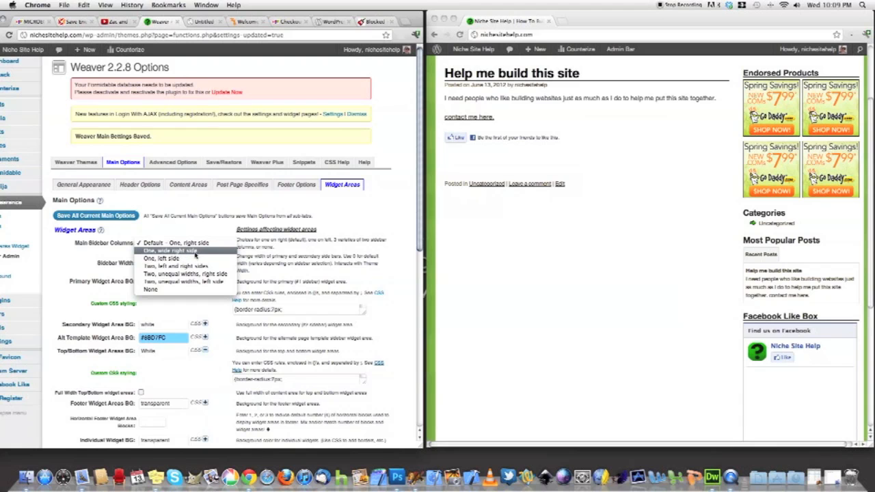
pyautogui.click(186, 229)
# - Look through the Widget Areas settings for backgrounds, widget titles, list bullets, and link colors
pyautogui.scroll(-10, 185, 228)
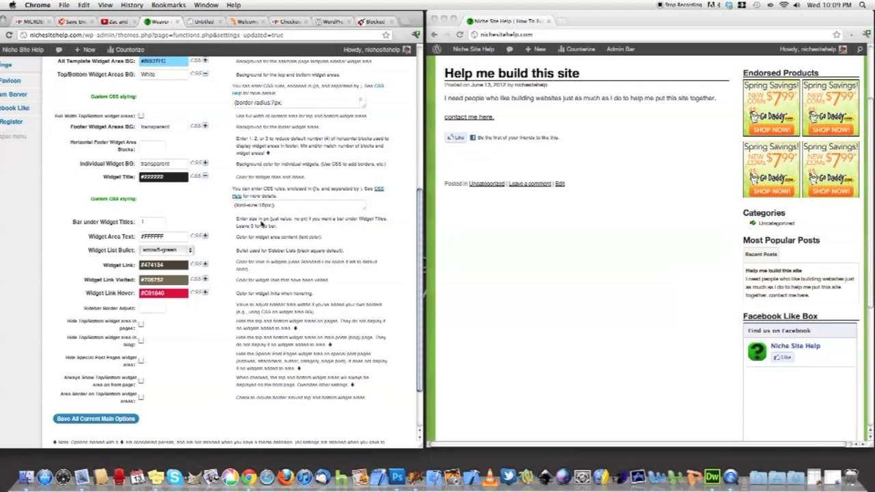
pyautogui.scroll(-3, 261, 224)
pyautogui.scroll(3, 259, 223)
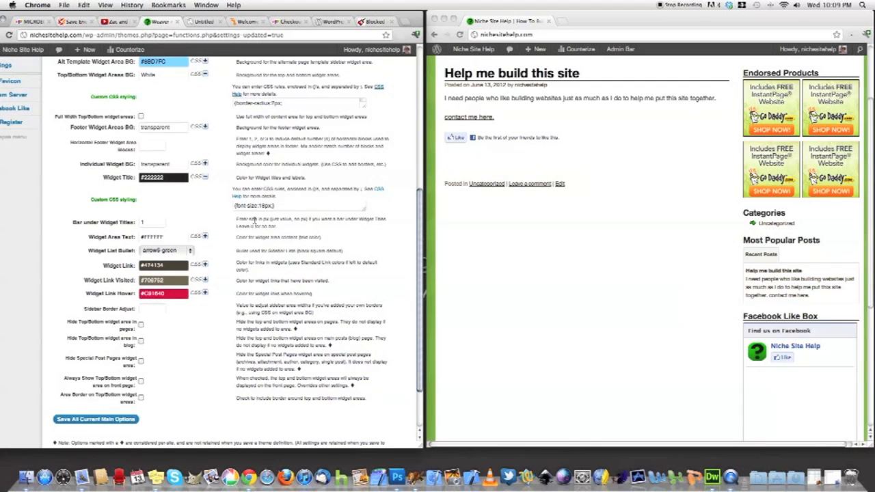
pyautogui.scroll(10, 103, 179)
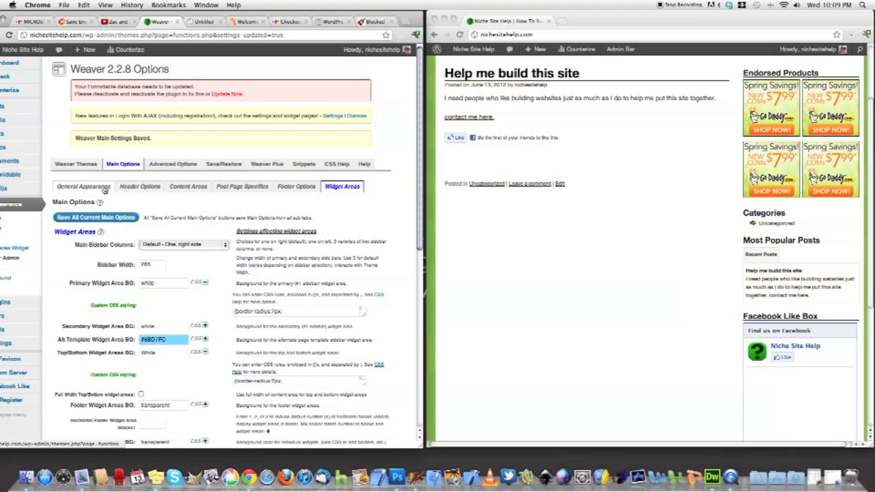
pyautogui.scroll(-8, 105, 189)
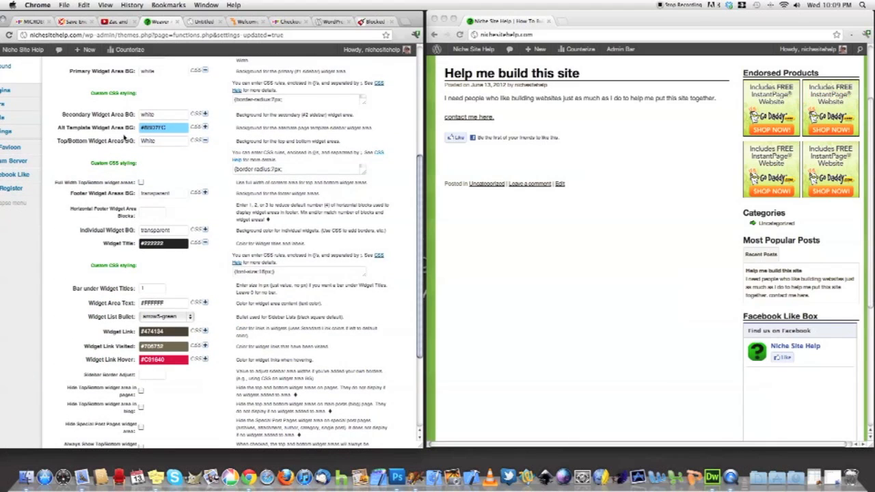
pyautogui.scroll(5, 125, 138)
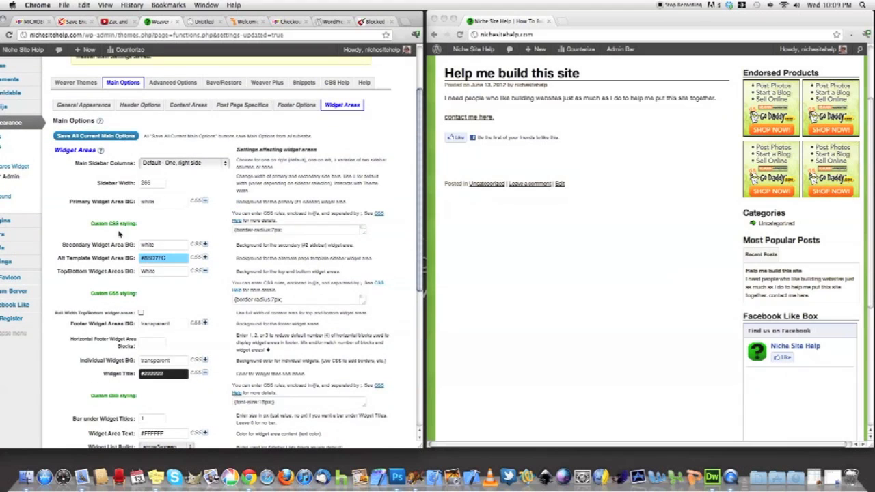
# - Examine the sidebar widgets and the footer area on the live site
pyautogui.scroll(-5, 690, 321)
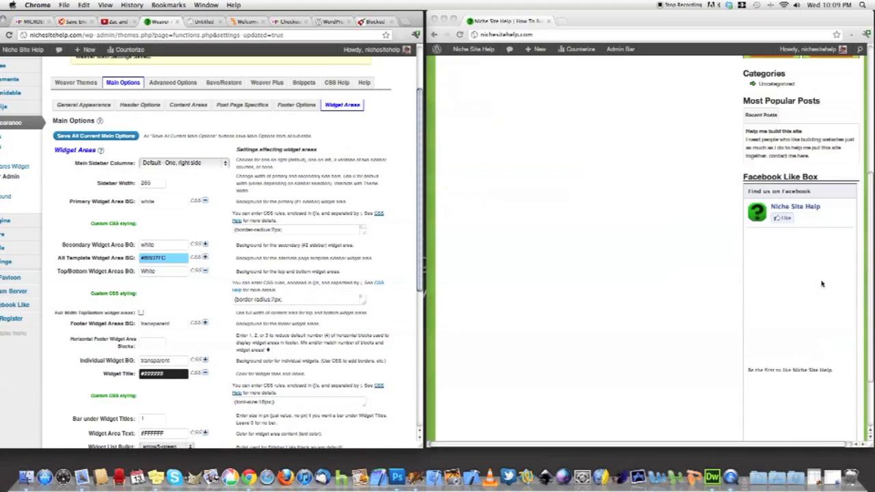
pyautogui.scroll(3, 823, 159)
pyautogui.scroll(-4, 776, 294)
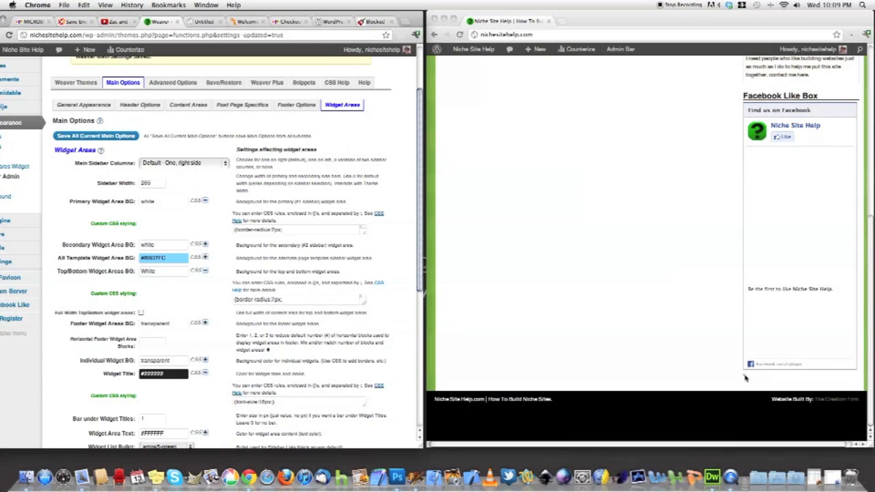
pyautogui.scroll(-1, 147, 268)
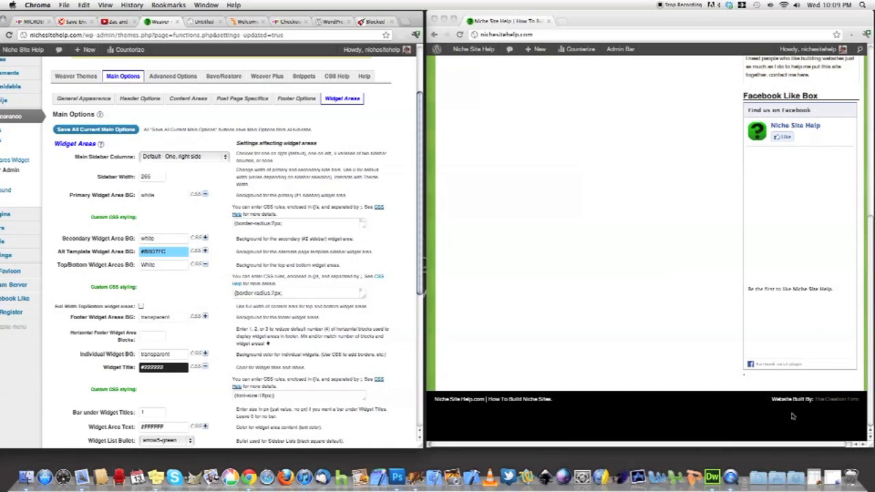
# - Review the remaining Widget Areas settings down to the top/bottom widget area options, comparing them with the live sidebar
pyautogui.scroll(-5, 138, 327)
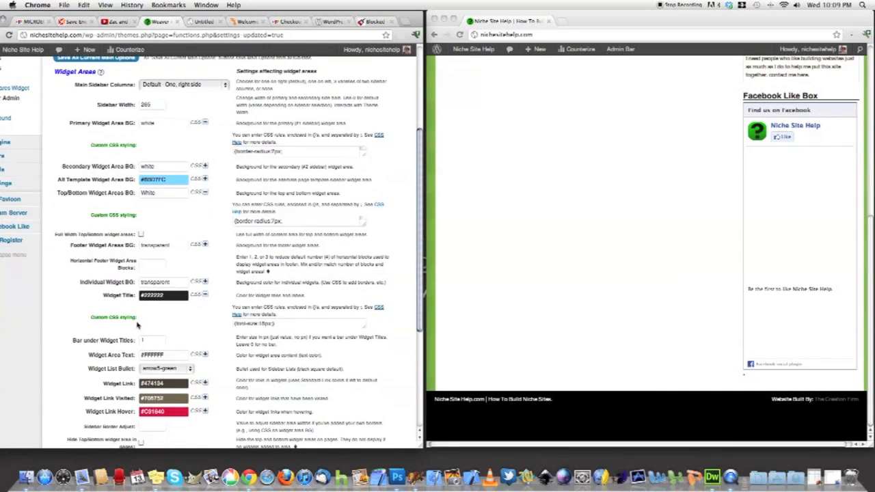
pyautogui.scroll(-7, 117, 254)
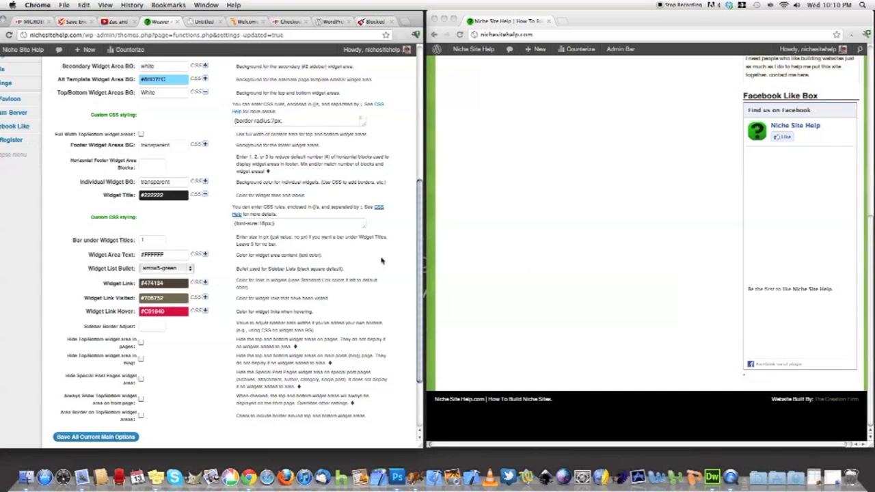
pyautogui.scroll(5, 657, 264)
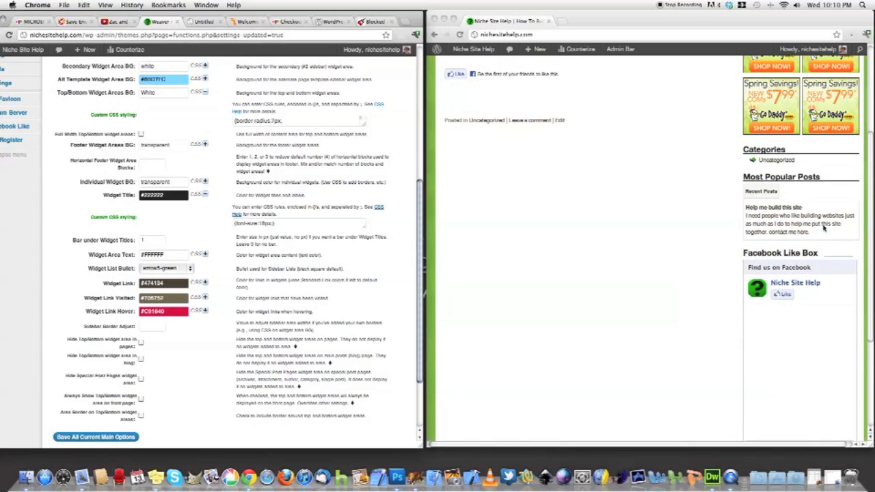
pyautogui.scroll(-3, 174, 307)
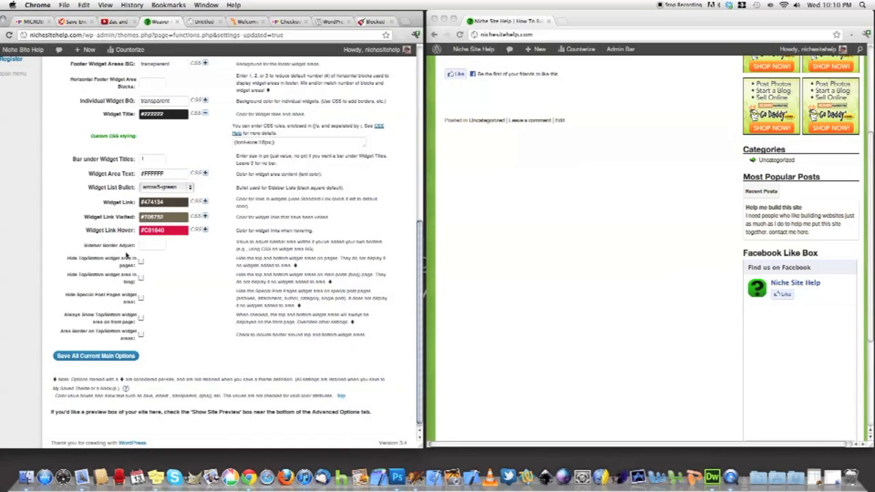
pyautogui.scroll(-1, 175, 313)
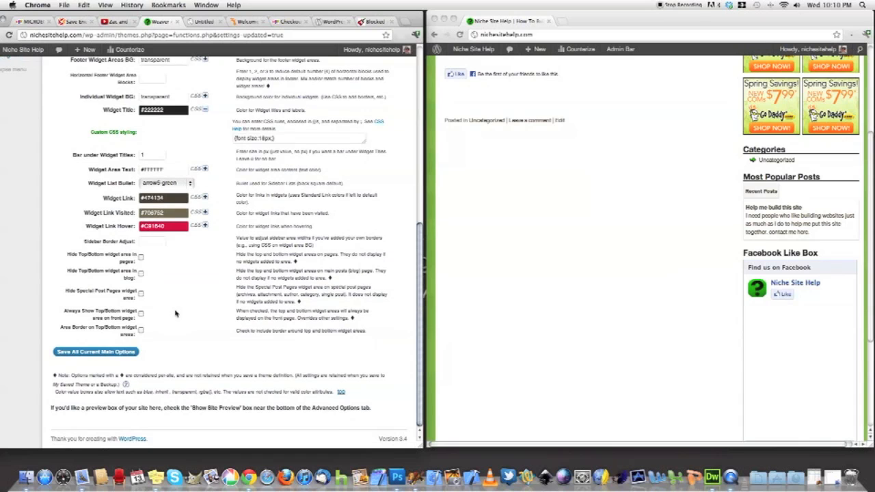
pyautogui.scroll(15, 173, 317)
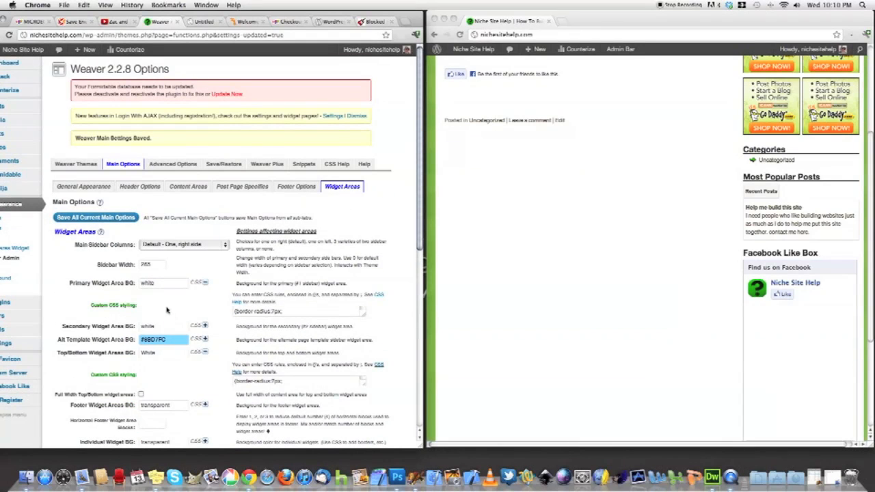
# - Review the General Appearance settings and the Header Options for the menu bar, site title, and header image
pyautogui.click(92, 189)
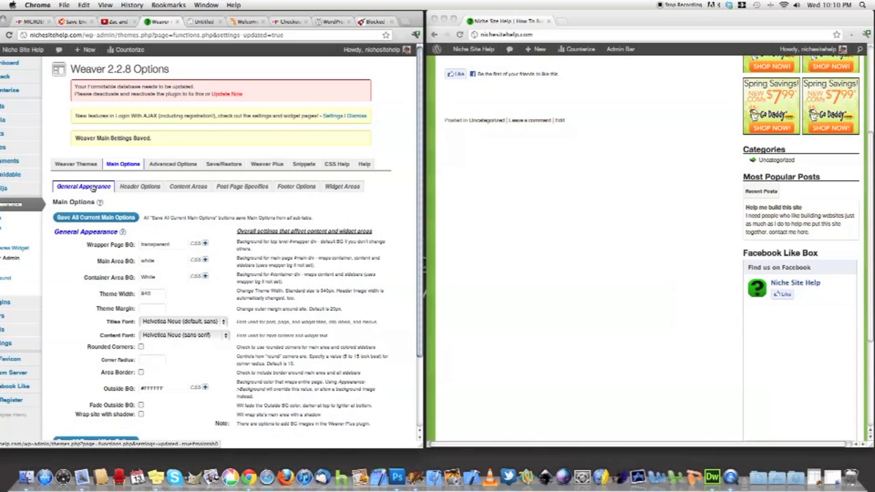
pyautogui.scroll(-3, 173, 374)
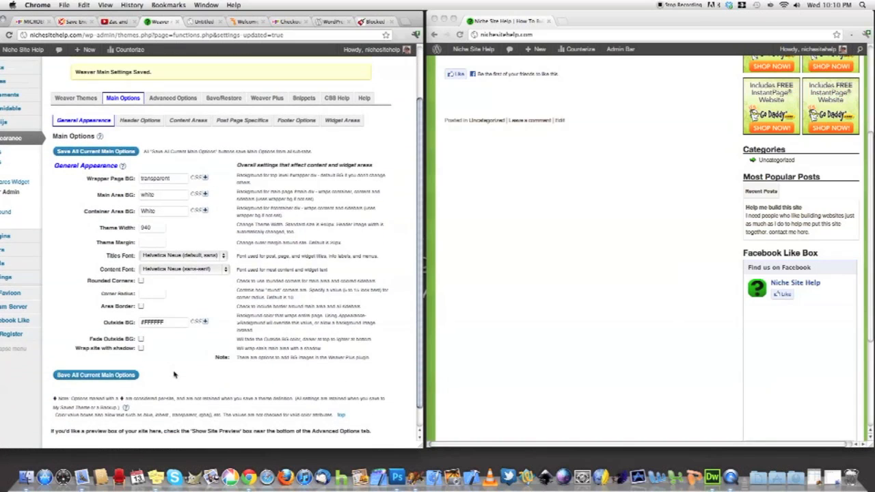
pyautogui.scroll(1, 226, 254)
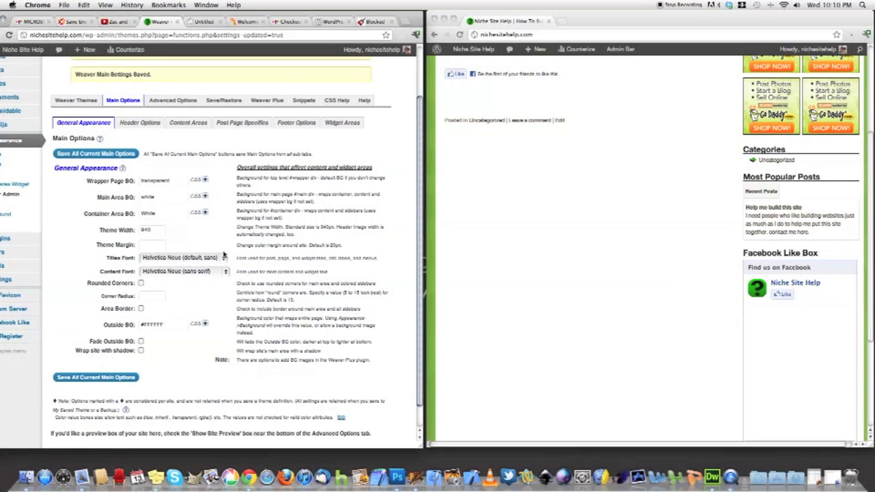
pyautogui.click(130, 126)
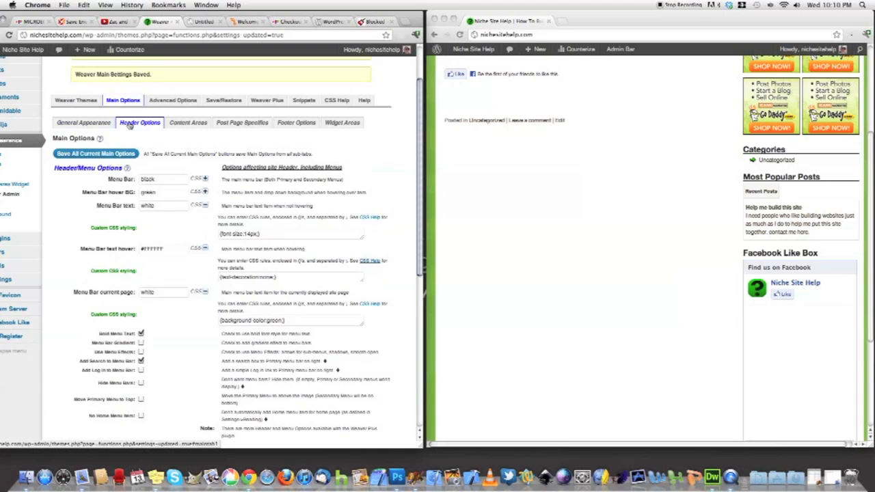
pyautogui.scroll(-8, 152, 273)
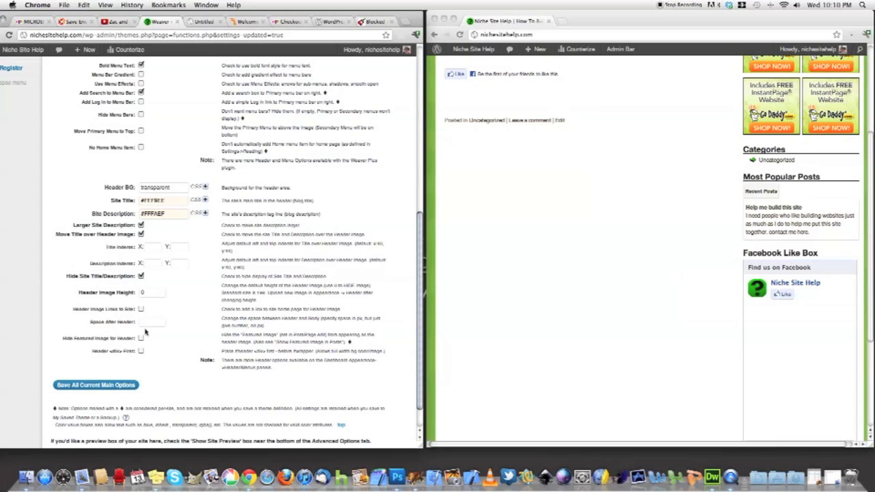
pyautogui.scroll(1, 145, 332)
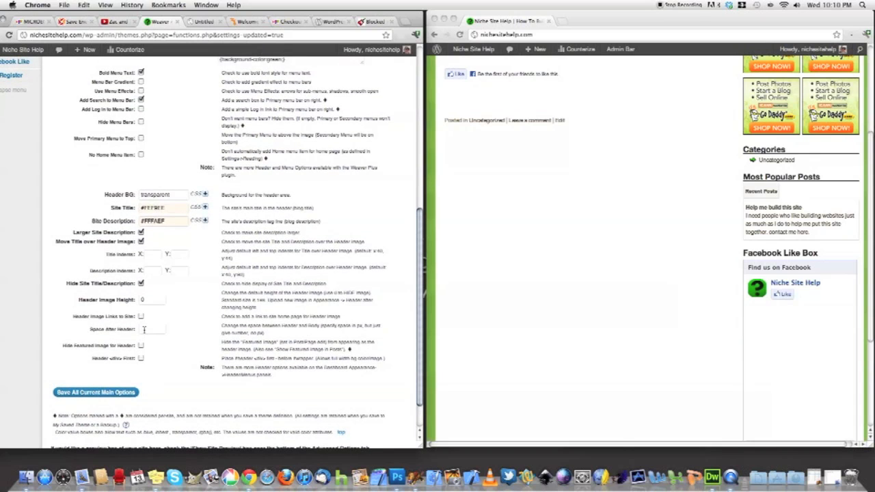
pyautogui.scroll(10, 145, 333)
# - Review the Content Areas and Post Page Specifics settings, finishing on Widget Areas
pyautogui.click(181, 98)
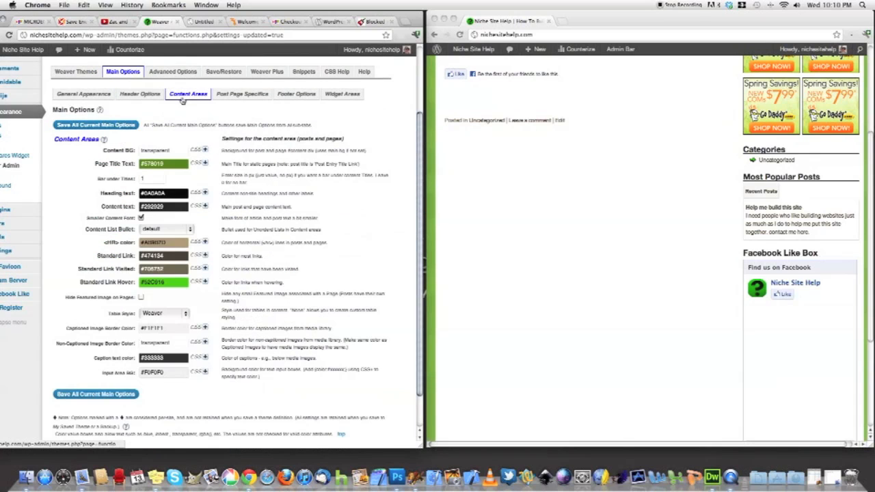
pyautogui.click(243, 94)
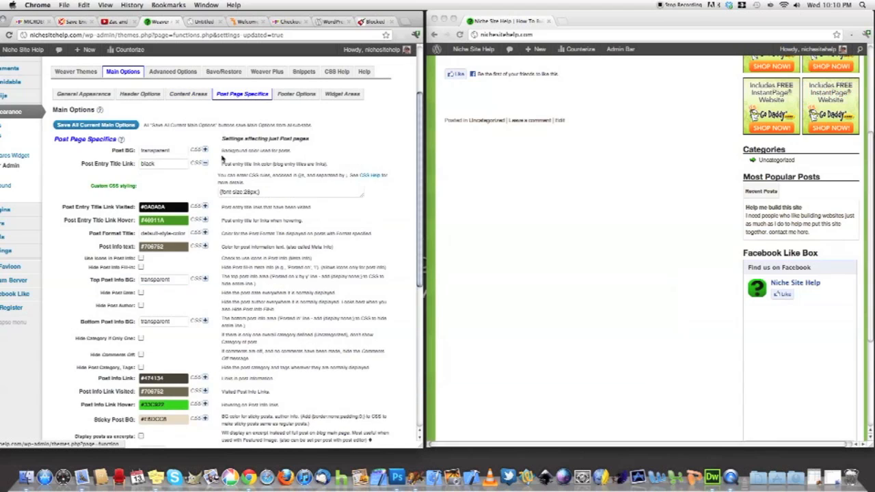
pyautogui.scroll(-10, 221, 161)
pyautogui.scroll(-5, 222, 161)
pyautogui.scroll(15, 221, 161)
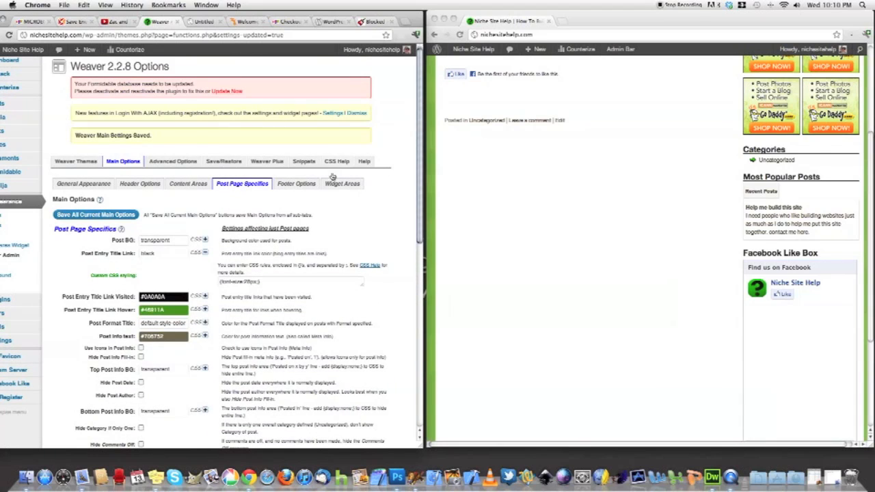
pyautogui.click(332, 185)
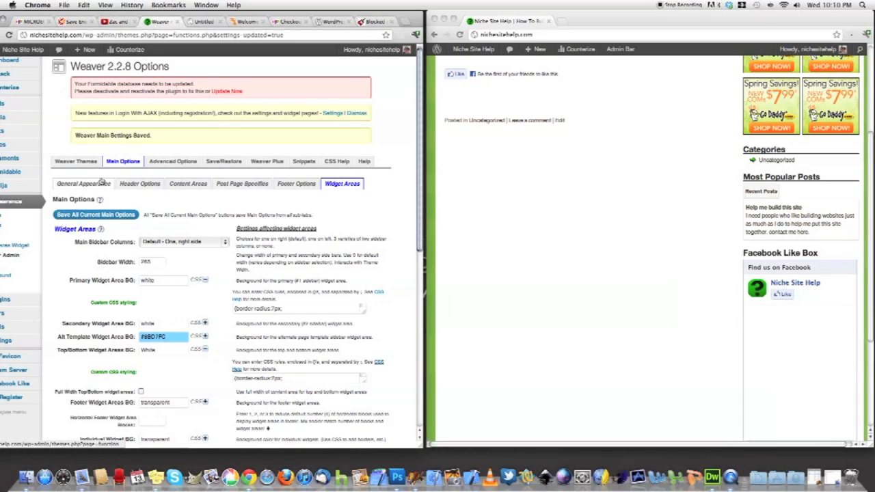
# - Open HTML Insertion in Advanced Options and enlarge the Pre-Header Code box to compare its code with the live site's header
pyautogui.click(172, 161)
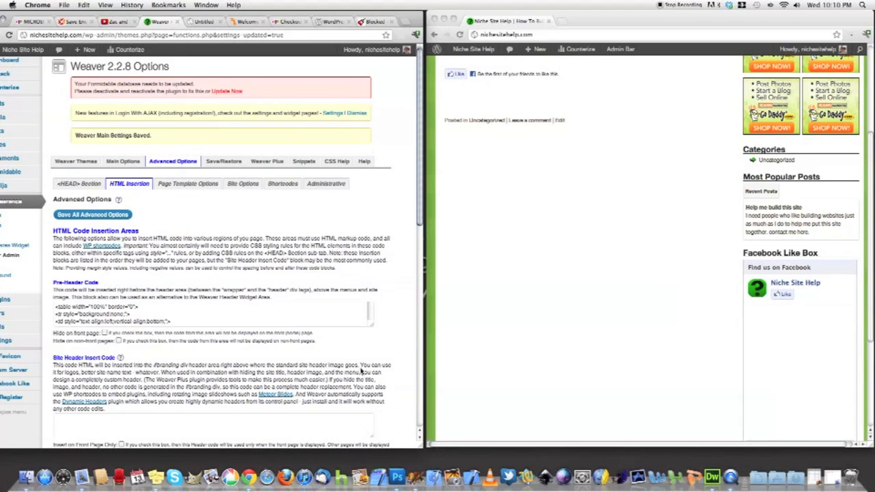
pyautogui.scroll(-2, 361, 371)
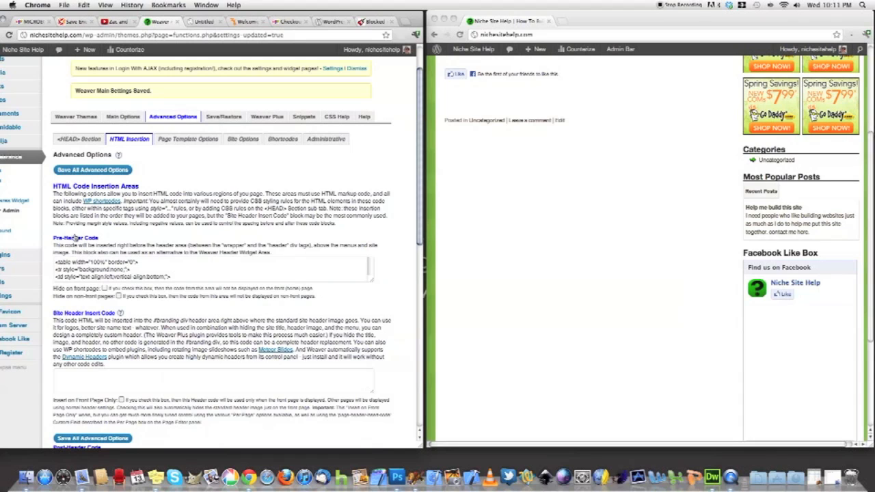
pyautogui.scroll(5, 579, 218)
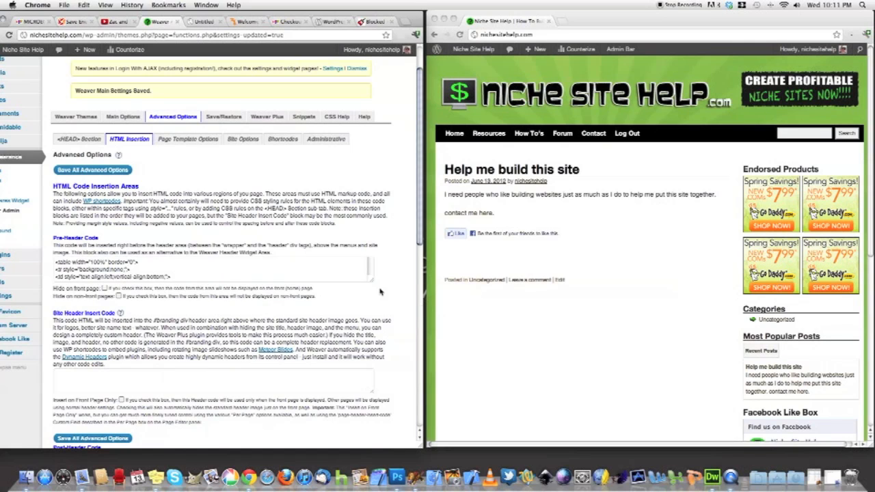
pyautogui.moveTo(371, 280); pyautogui.dragTo(401, 358)
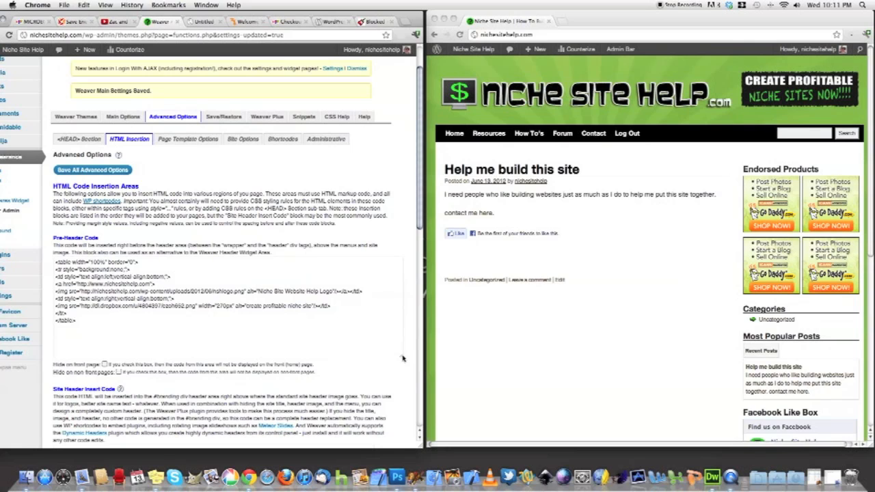
pyautogui.moveTo(401, 358); pyautogui.dragTo(395, 312)
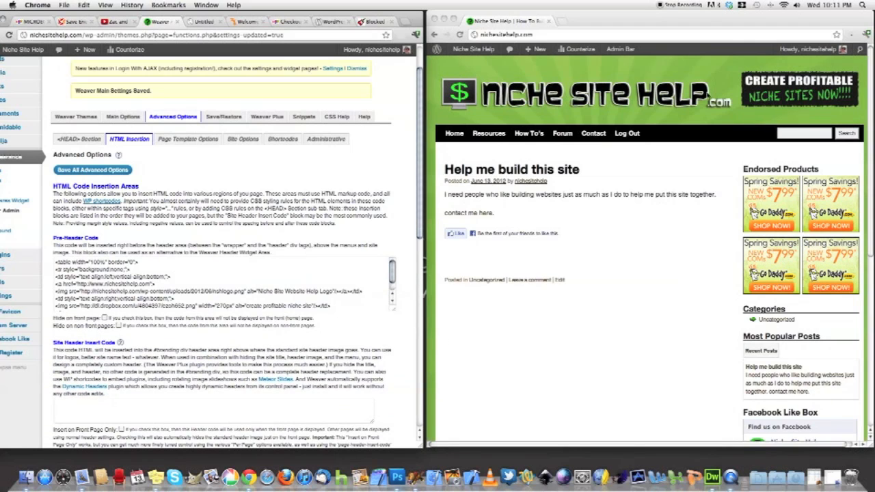
# - Look through the Site Header Insert, Post-Header, and Pre-Footer Code areas, and check the live site's footer
pyautogui.scroll(-5, 191, 306)
pyautogui.scroll(-2, 179, 309)
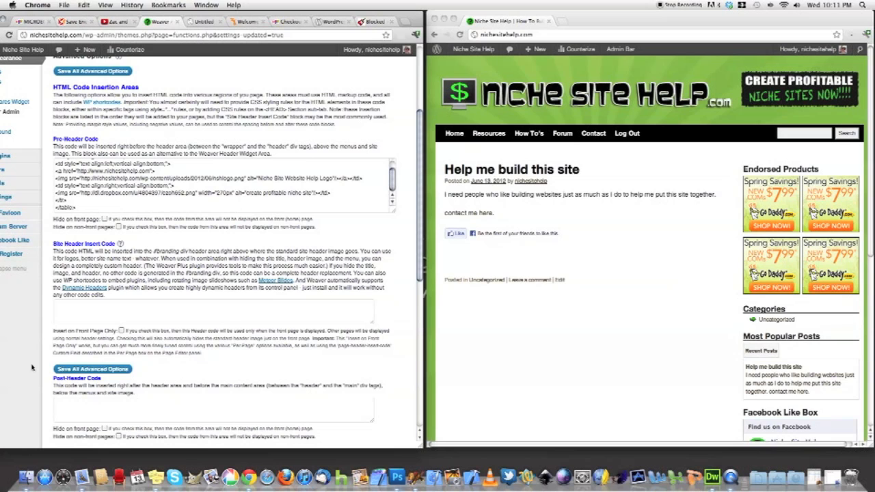
pyautogui.scroll(-3, 31, 368)
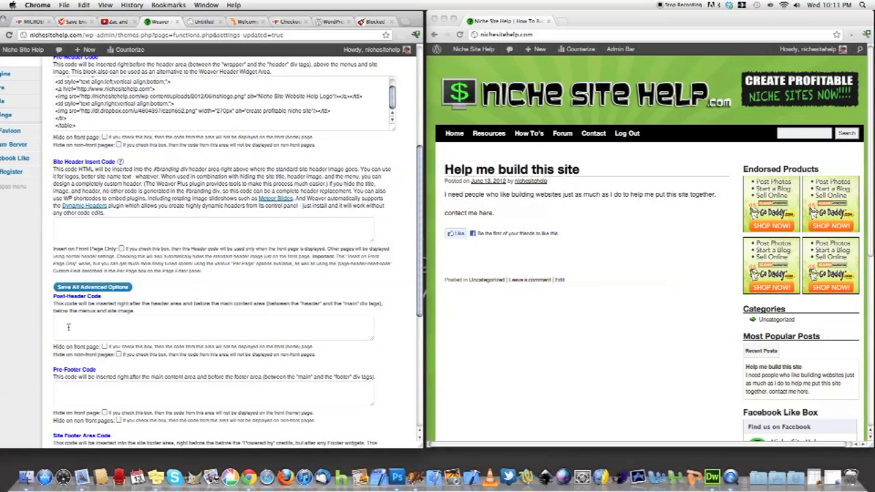
pyautogui.scroll(-2, 460, 327)
pyautogui.scroll(-10, 460, 327)
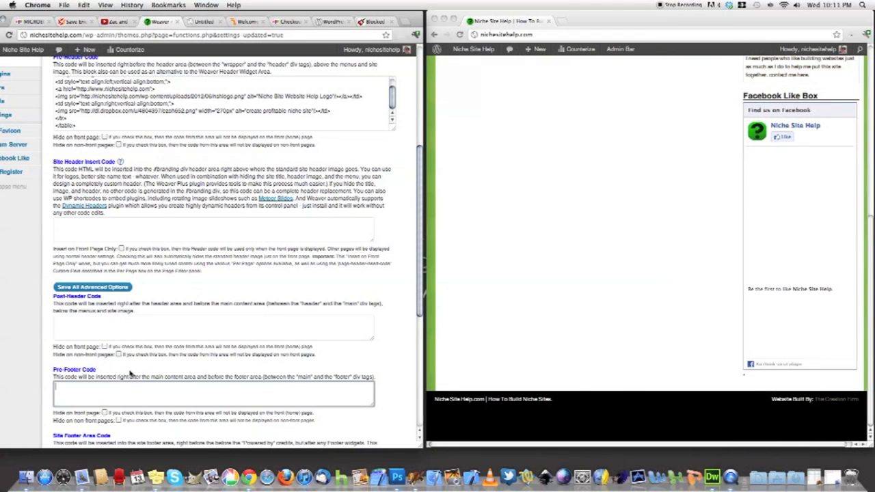
# - Review the Site Footer Area Code section and enlarge the Post-Footer Code box to show all its code
pyautogui.scroll(-2, 130, 374)
pyautogui.click(82, 417)
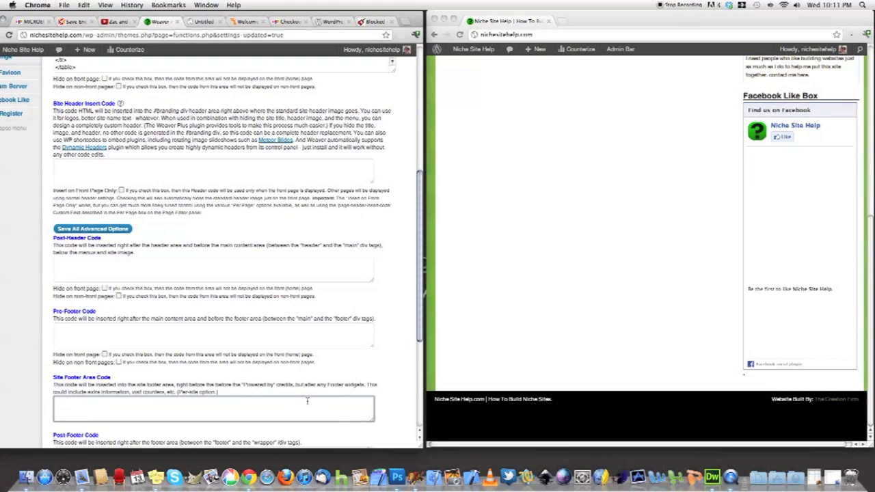
pyautogui.scroll(-2, 298, 413)
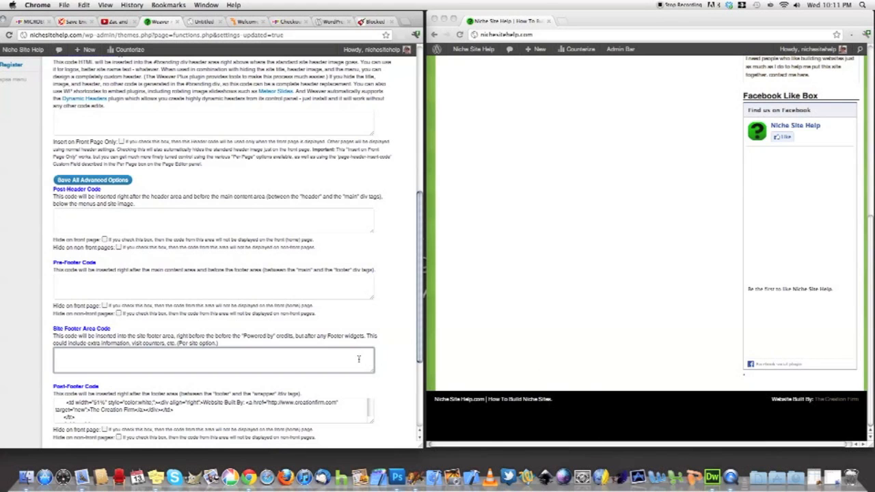
pyautogui.moveTo(420, 333); pyautogui.dragTo(378, 412)
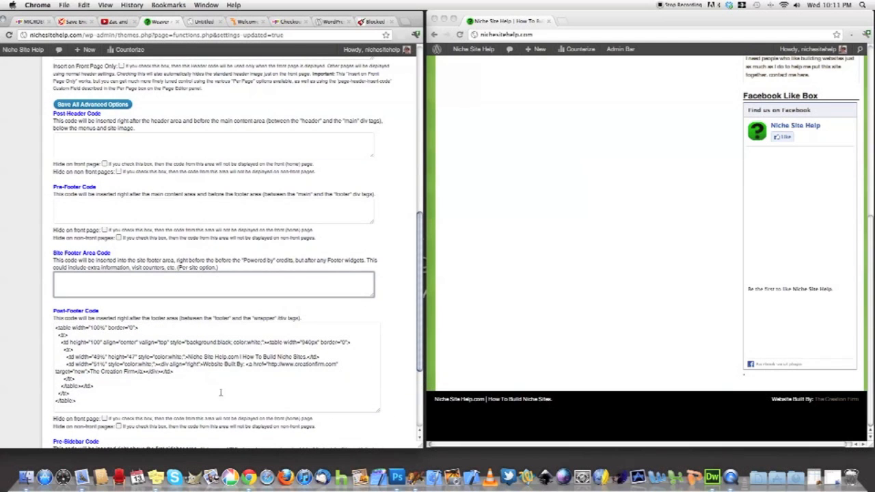
pyautogui.scroll(2, 184, 389)
pyautogui.scroll(-3, 183, 389)
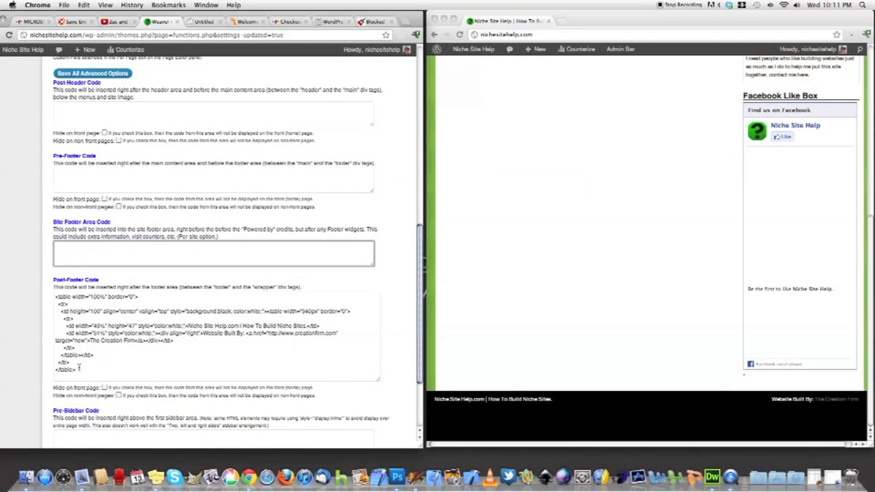
# - Examine the Post-Footer Code table, highlighting the whole code and its background style, against the live site's black footer
pyautogui.moveTo(82, 370); pyautogui.dragTo(49, 294)
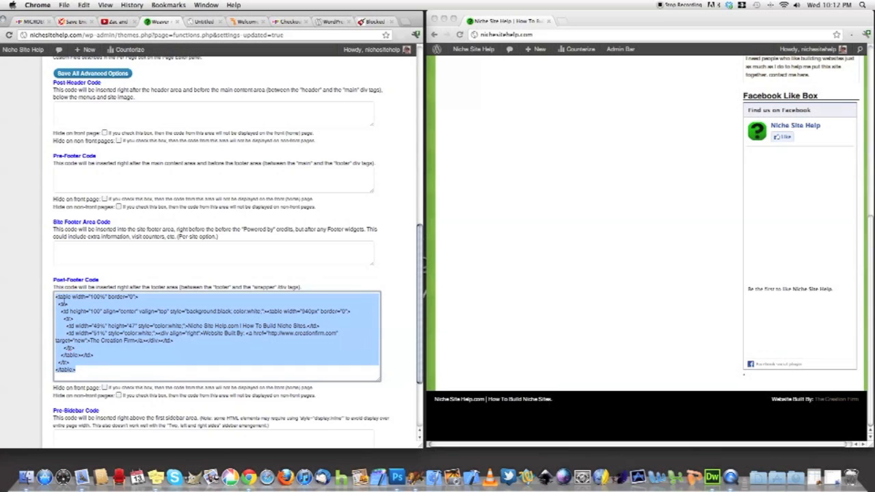
pyautogui.scroll(-1, 292, 403)
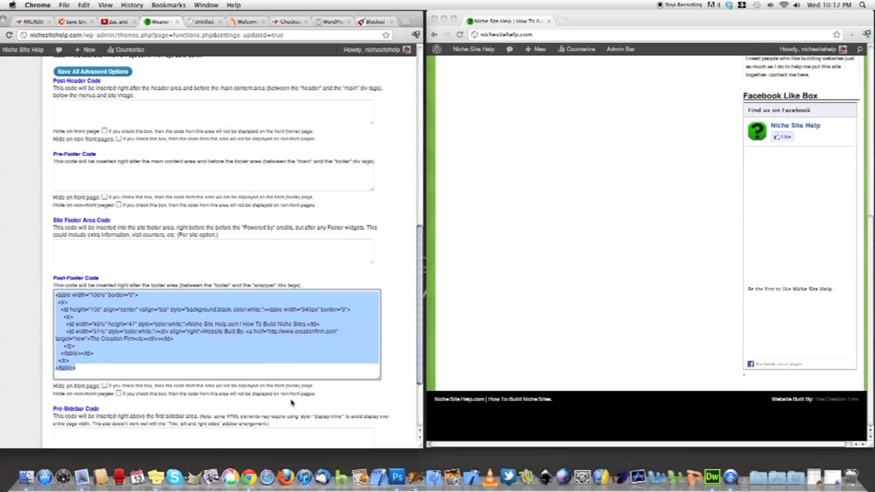
pyautogui.click(73, 295)
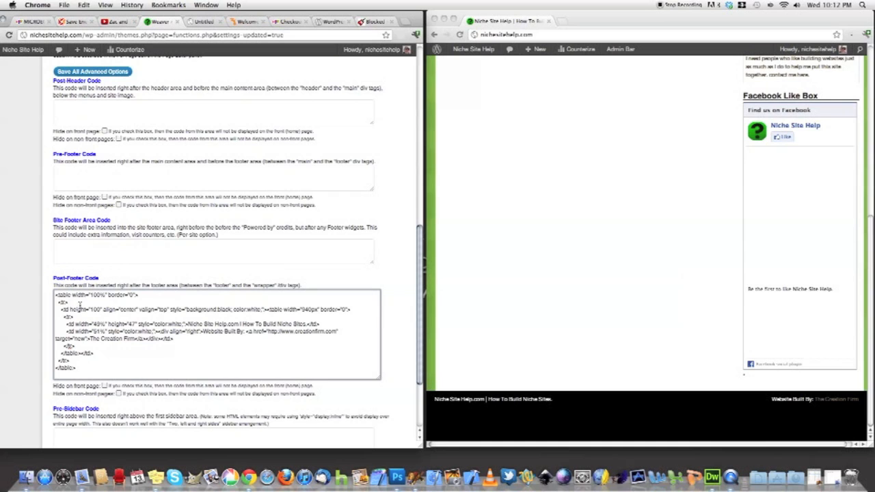
pyautogui.scroll(2, 81, 303)
pyautogui.scroll(-5, 81, 303)
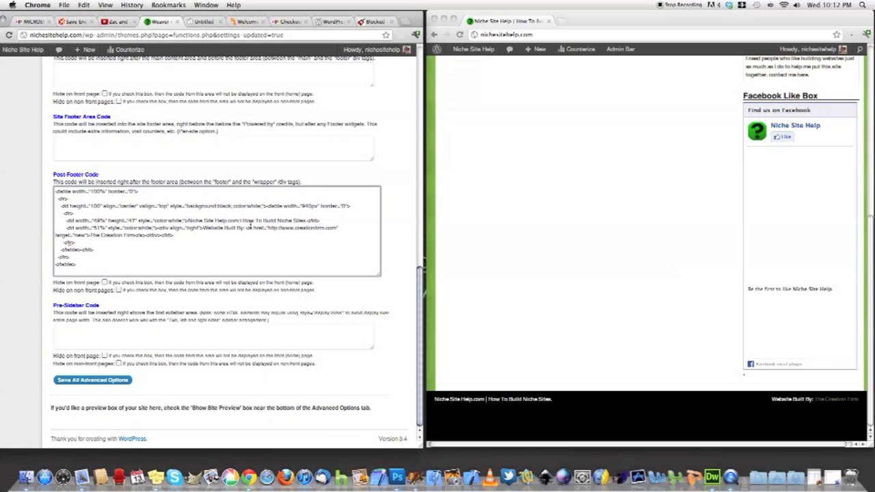
pyautogui.moveTo(170, 206); pyautogui.dragTo(222, 206)
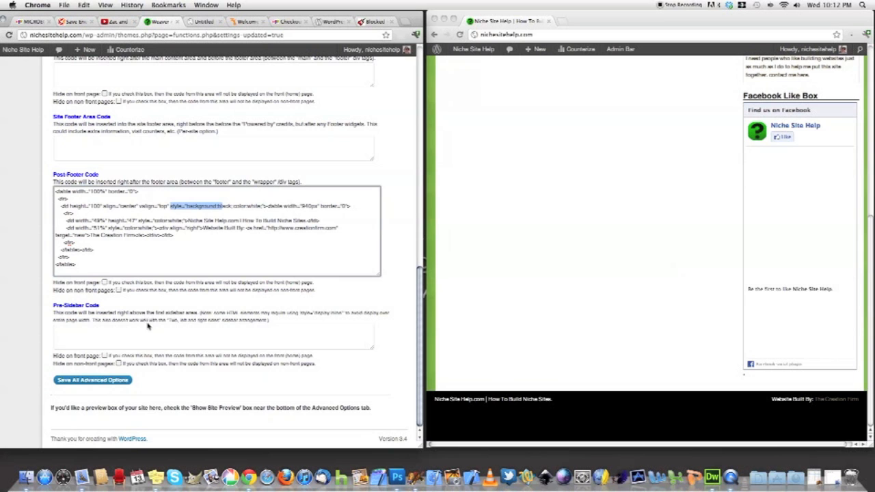
pyautogui.click(106, 381)
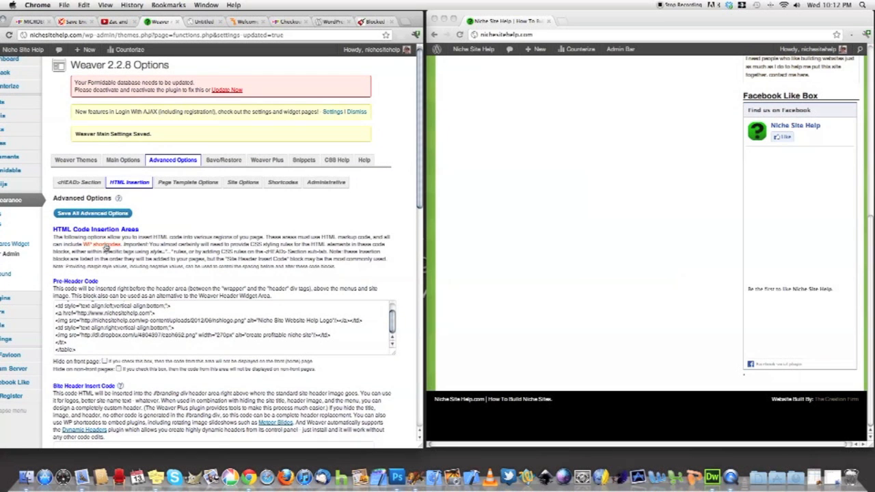
# - Open the <HEAD> Section options and review its code box and the Advanced CSS Options
pyautogui.click(79, 183)
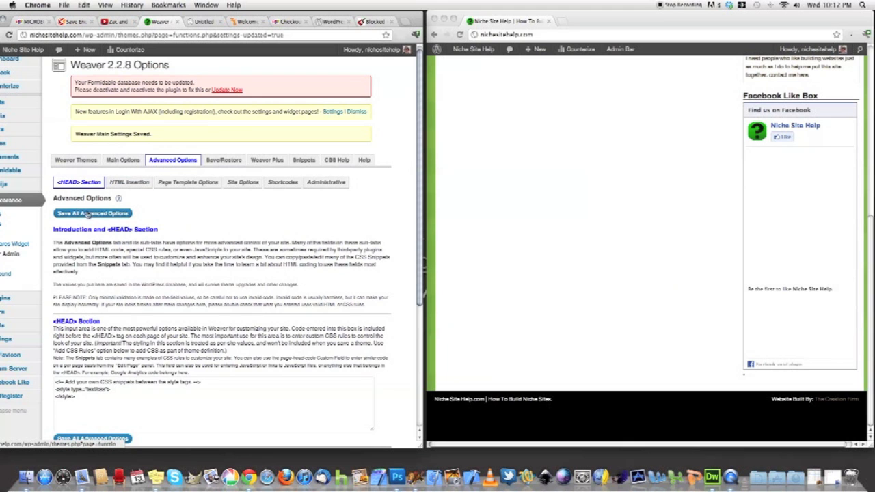
pyautogui.scroll(-2, 111, 378)
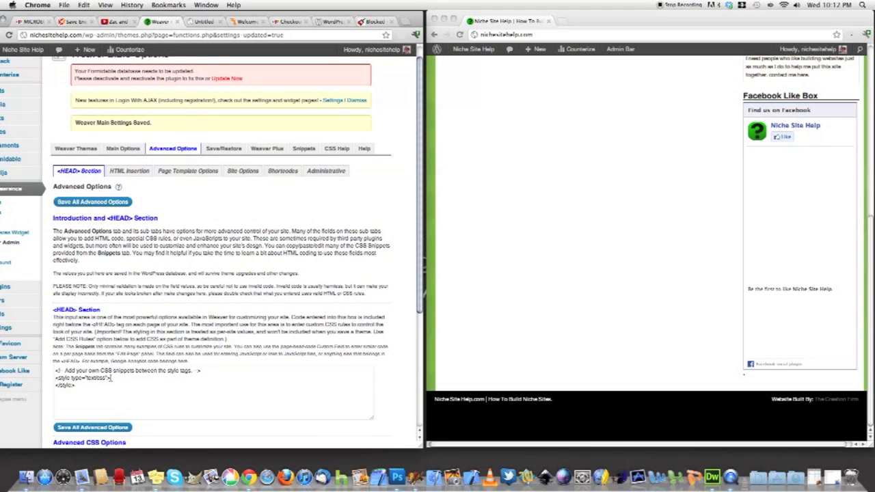
pyautogui.scroll(-3, 107, 389)
pyautogui.click(94, 365)
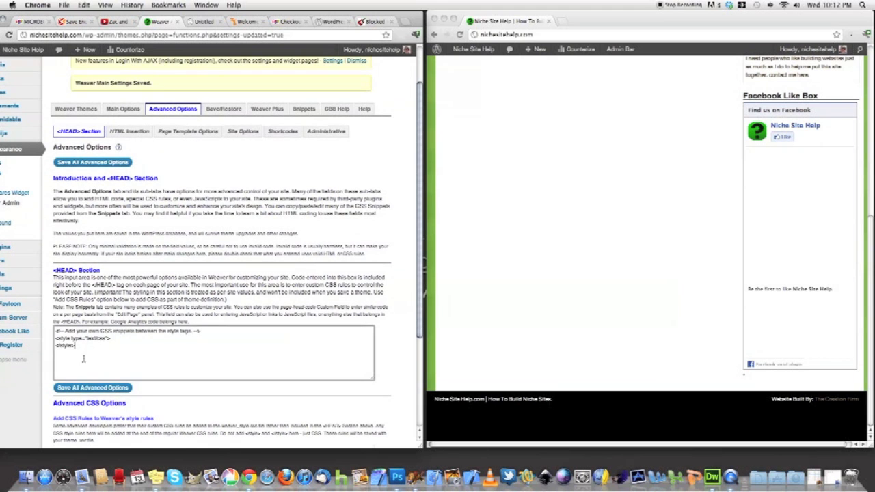
pyautogui.scroll(-1, 94, 365)
pyautogui.scroll(-5, 94, 365)
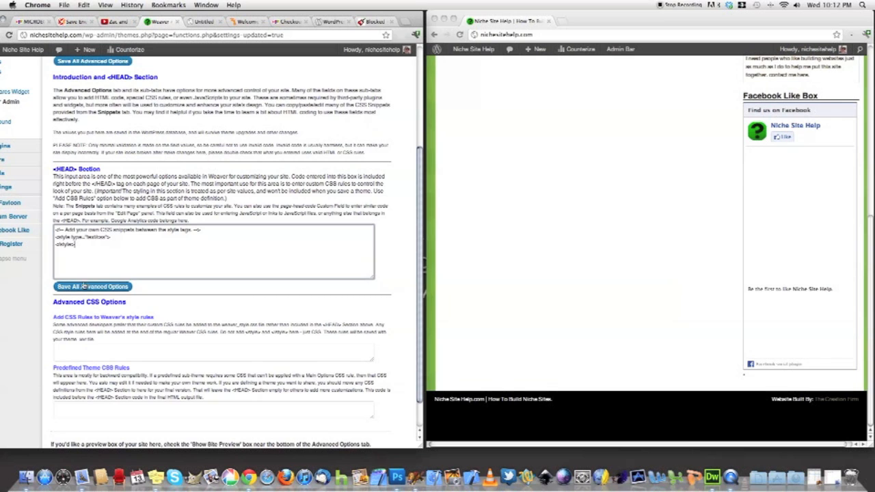
pyautogui.click(66, 172)
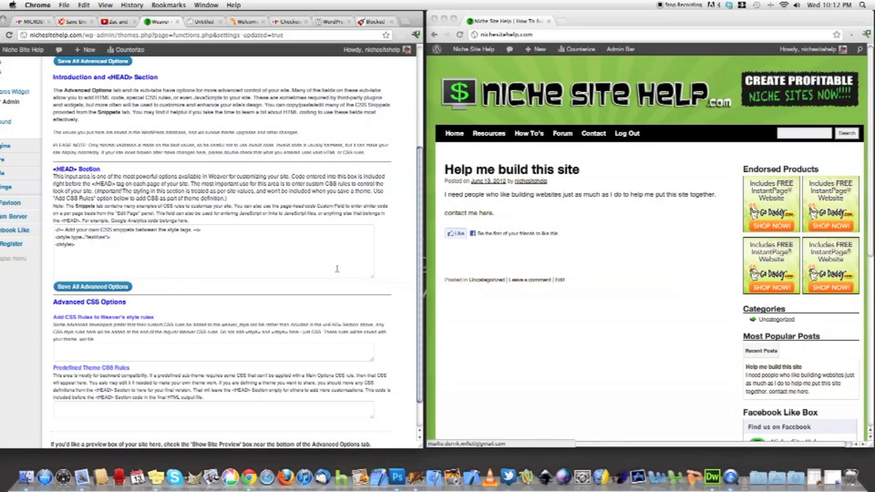
pyautogui.scroll(-2, 155, 265)
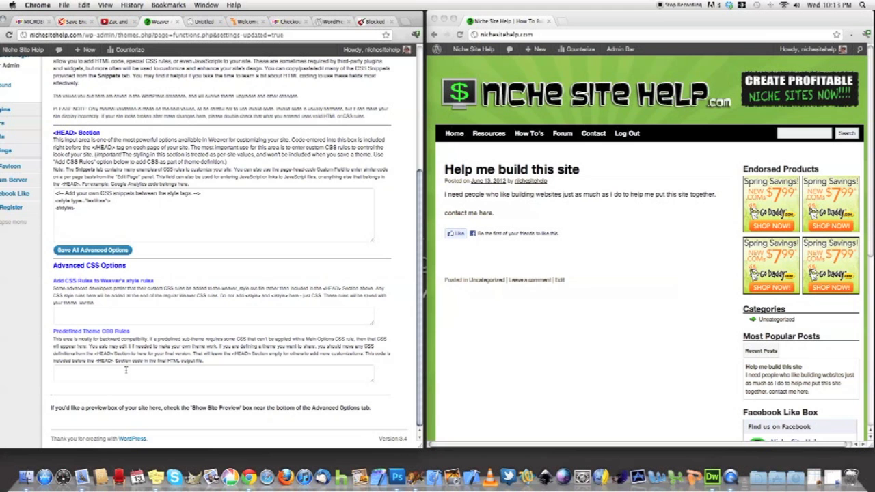
# - Look through the Page Template Options and Site Options, including the SEO Tags and Site Copyright areas
pyautogui.scroll(10, 93, 209)
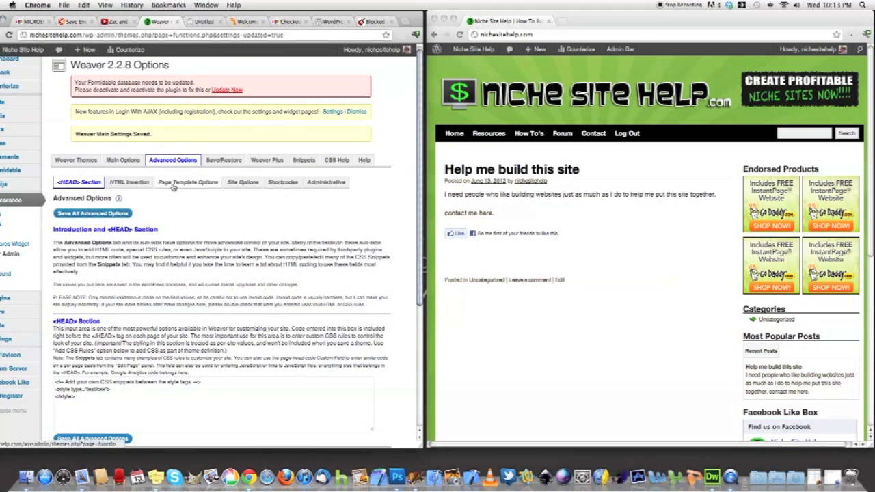
pyautogui.click(174, 184)
pyautogui.scroll(-3, 144, 294)
pyautogui.scroll(1, 144, 295)
pyautogui.click(243, 140)
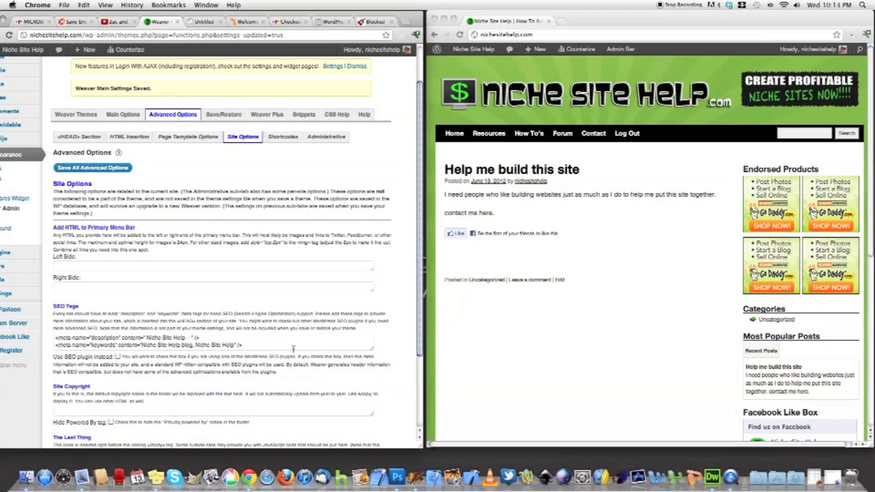
pyautogui.scroll(-1, 123, 335)
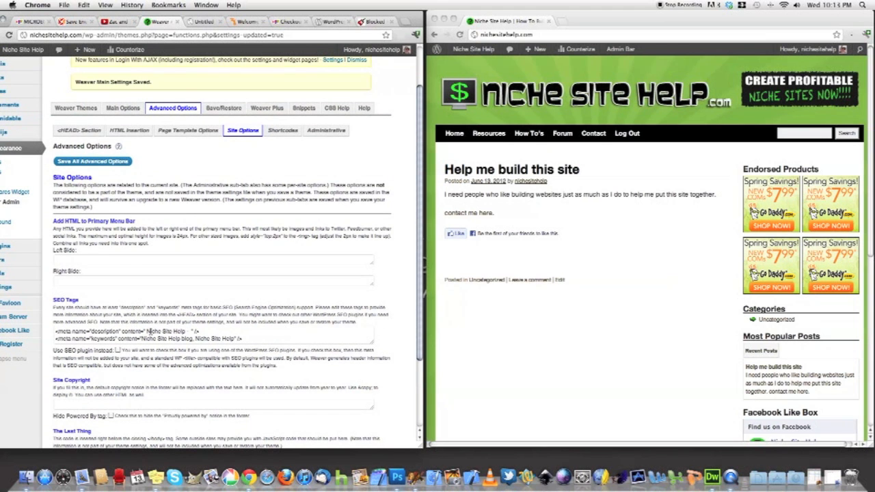
pyautogui.scroll(-5, 150, 333)
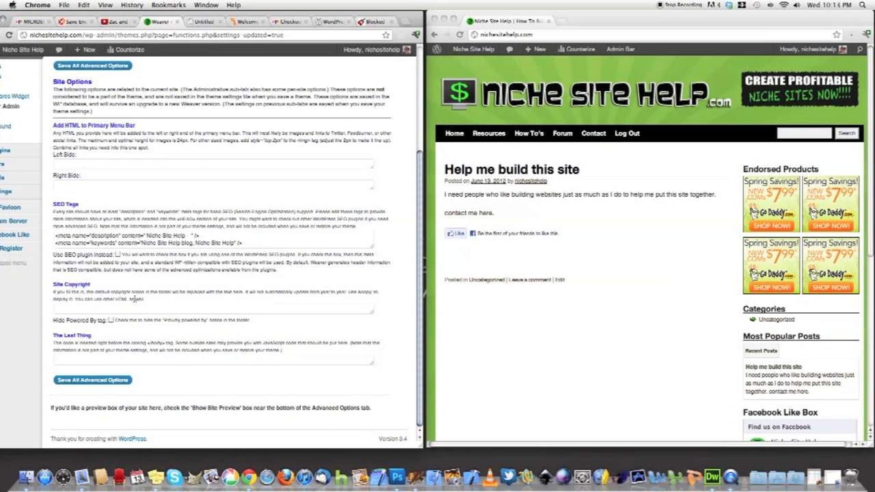
# - View the Weaver Shortcodes summary and the Administrative Options
pyautogui.scroll(5, 136, 299)
pyautogui.click(283, 187)
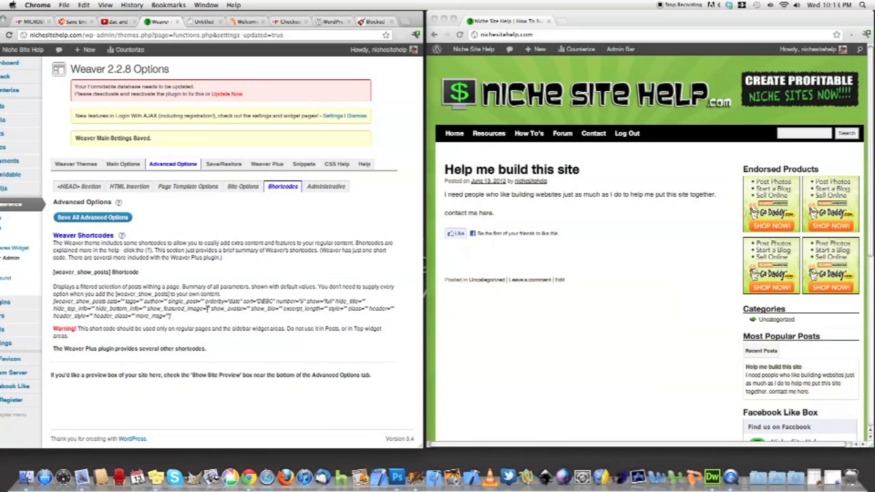
pyautogui.click(332, 188)
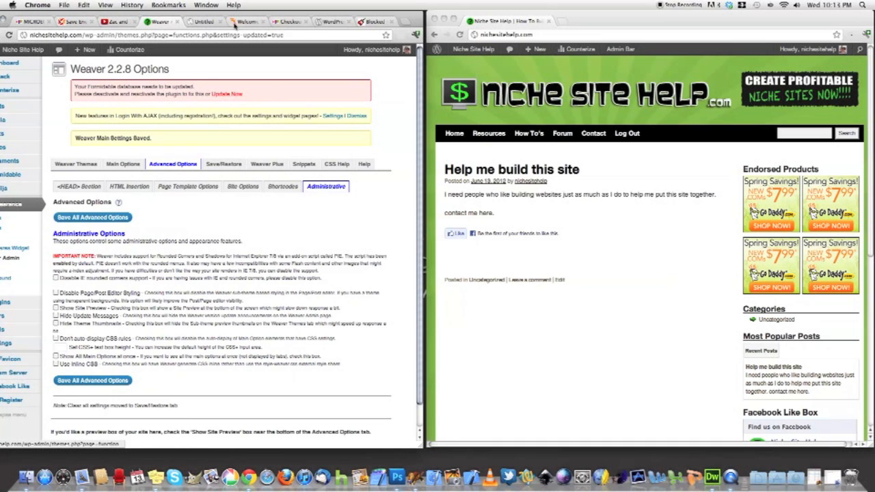
# - Move the admin window to reveal its full sidebar, and look over the live site from header to footer
pyautogui.moveTo(227, 16); pyautogui.dragTo(272, 15)
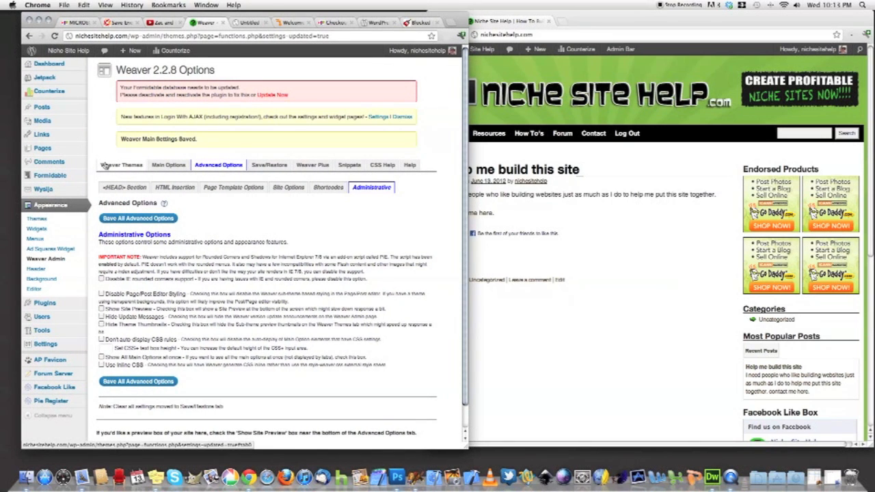
pyautogui.click(664, 24)
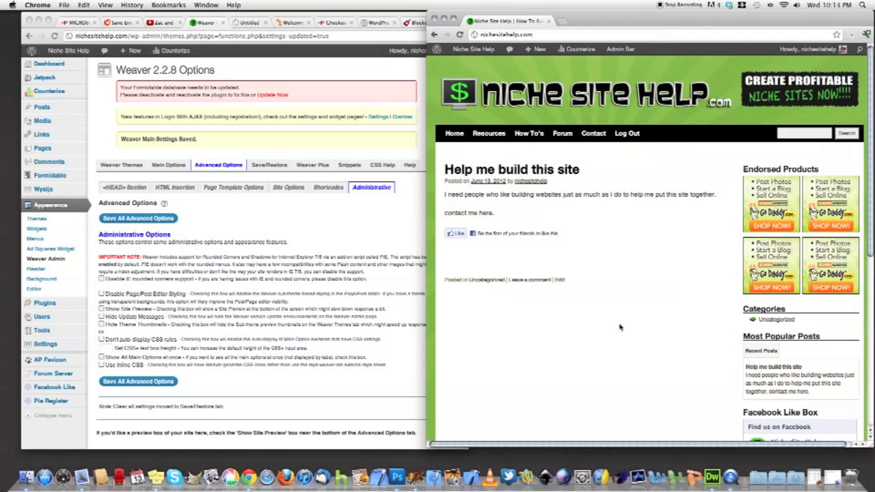
pyautogui.scroll(-6, 616, 331)
pyautogui.scroll(3, 616, 332)
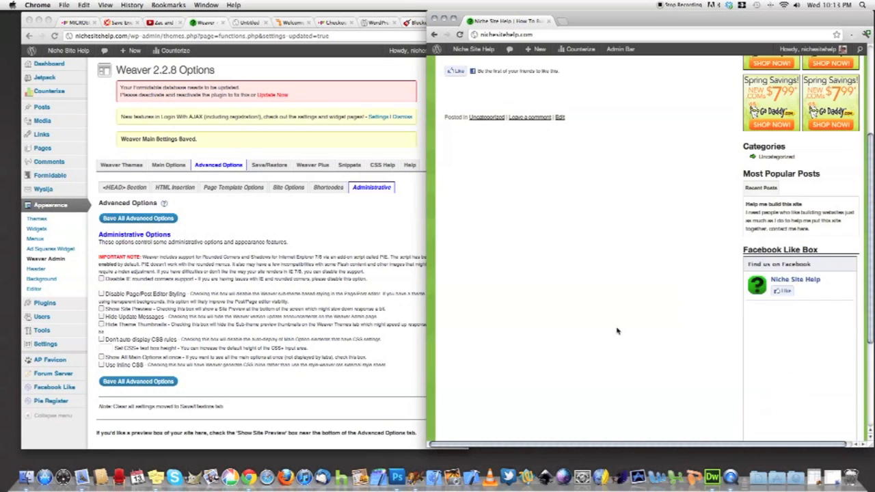
pyautogui.scroll(-3, 617, 331)
pyautogui.scroll(6, 616, 331)
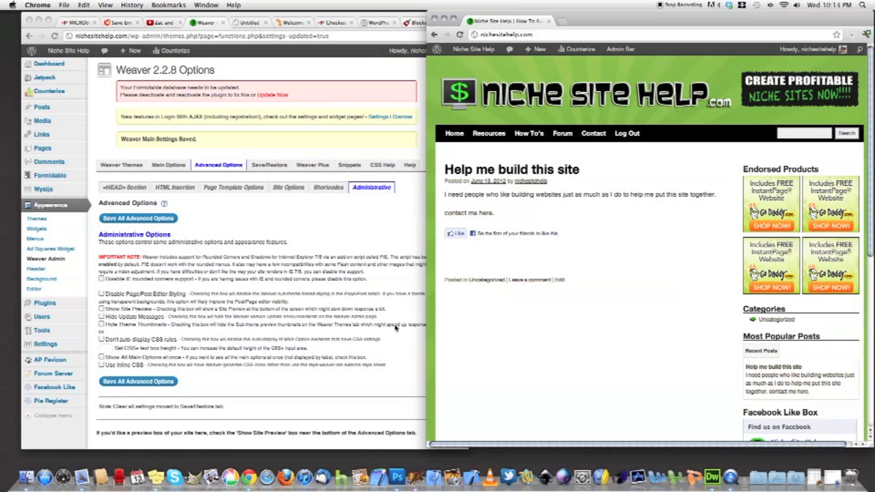
pyautogui.scroll(-2, 395, 329)
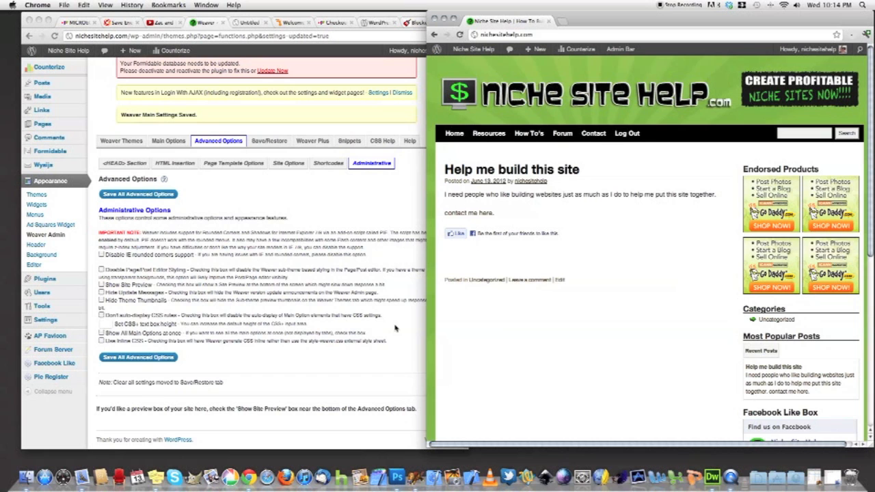
pyautogui.scroll(2, 395, 329)
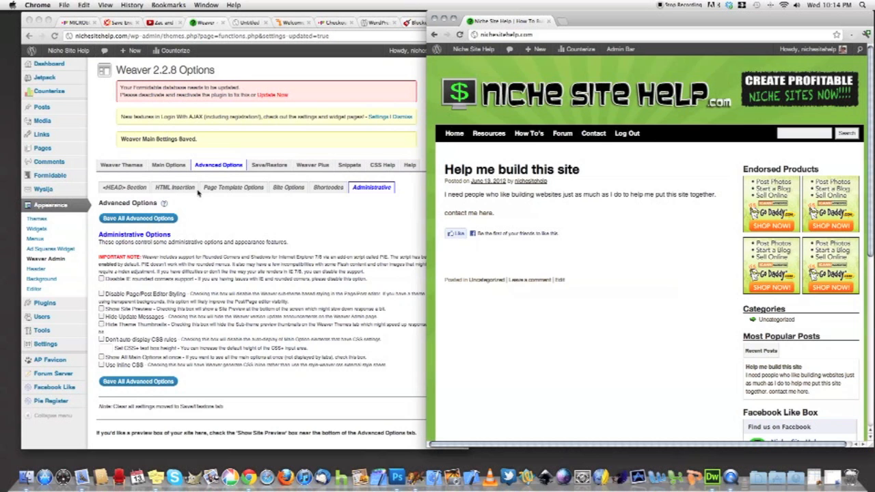
# - Reposition the live site's browser window and open hawaii.ezweddings.net in a new tab
pyautogui.moveTo(653, 22); pyautogui.dragTo(616, 22)
pyautogui.moveTo(824, 448); pyautogui.dragTo(850, 461)
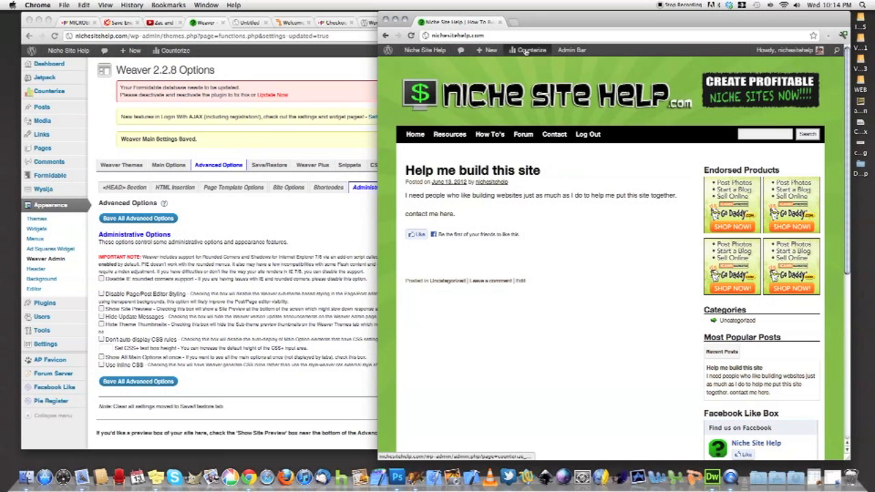
pyautogui.moveTo(545, 22); pyautogui.dragTo(452, 18)
pyautogui.click(420, 22)
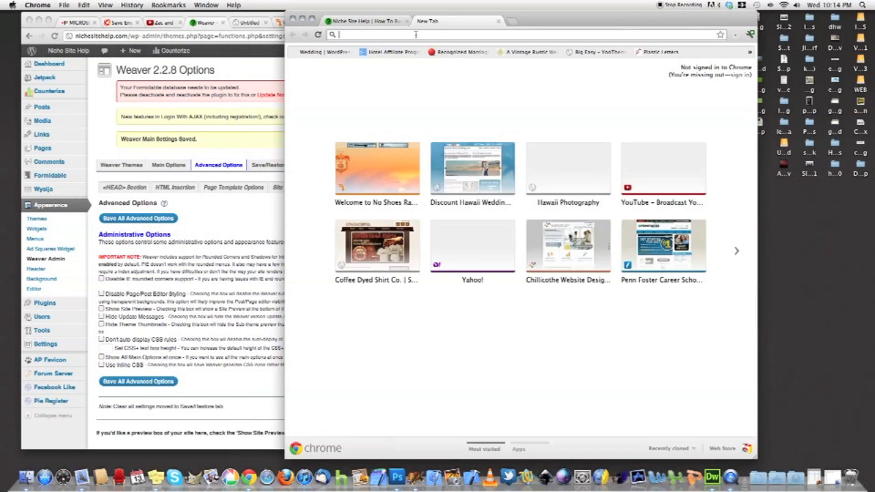
pyautogui.write('hawaii.ezweddings.net')
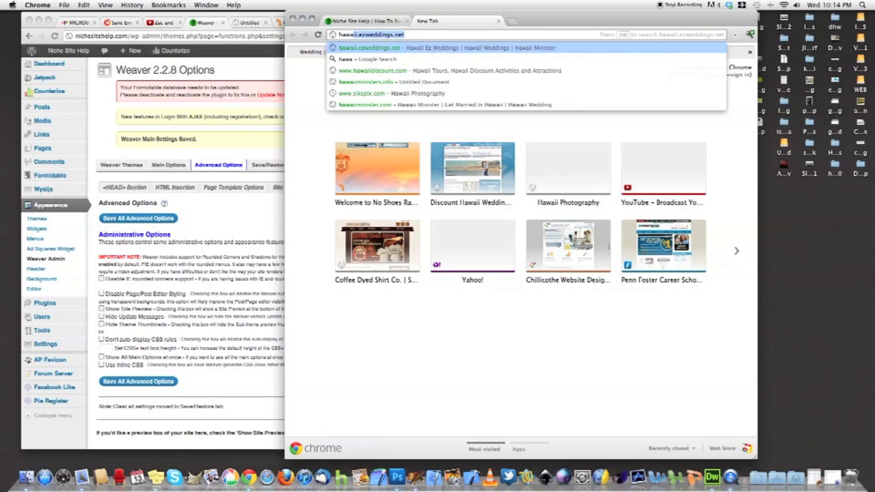
pyautogui.press('Return')
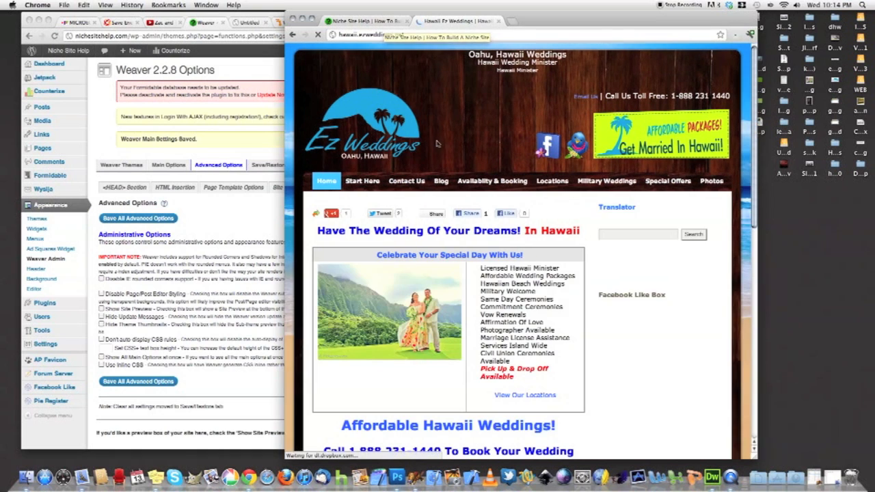
# - Look over the Hawaii Ez Weddings home page, from its header and sidebar down to the custom footer
pyautogui.scroll(-2, 508, 228)
pyautogui.scroll(-15, 508, 227)
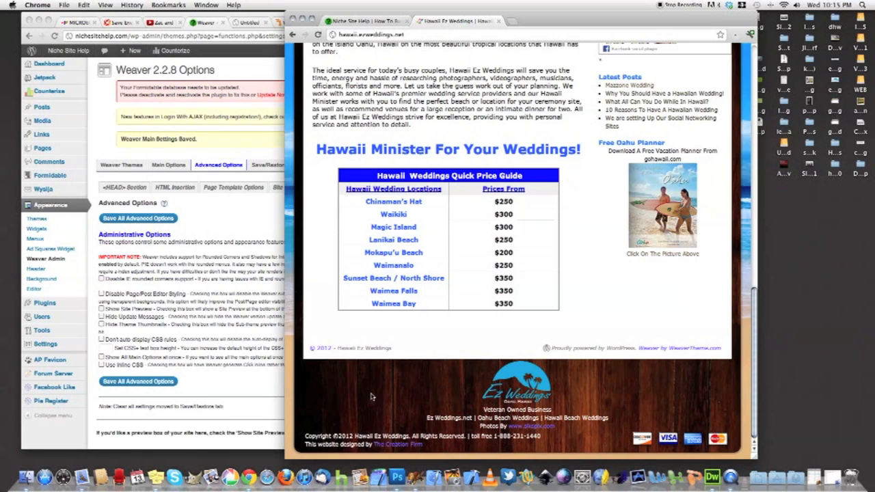
pyautogui.scroll(2, 388, 410)
pyautogui.scroll(-2, 389, 406)
pyautogui.scroll(15, 662, 406)
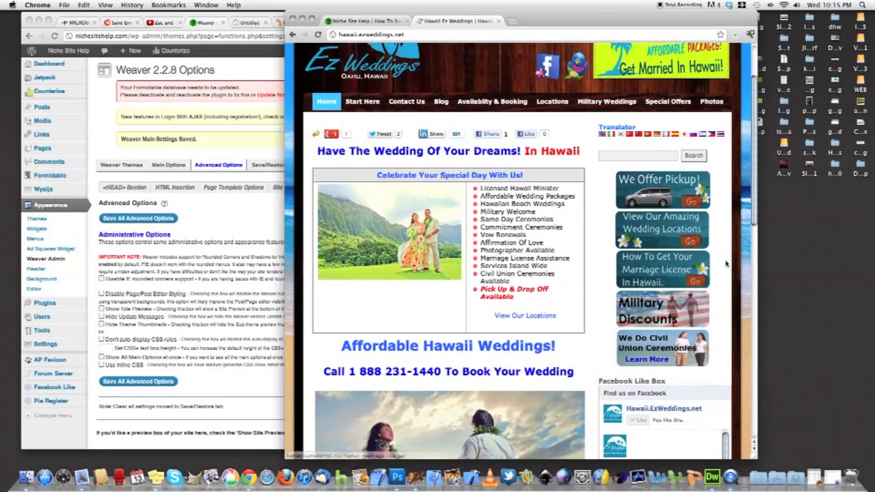
pyautogui.scroll(2, 737, 213)
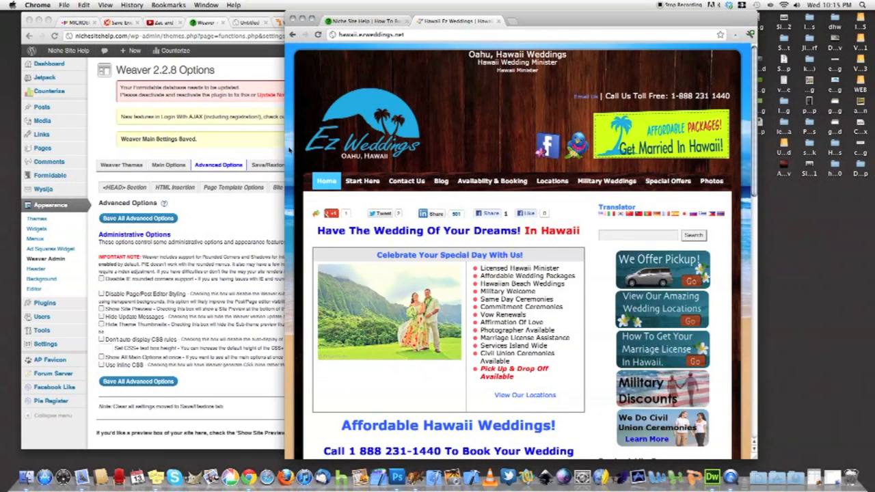
# - Compare the Niche Site Help home page with the Hawaii Ez Weddings home page, focusing on their headers and layouts
pyautogui.scroll(-1, 529, 162)
pyautogui.scroll(1, 451, 158)
pyautogui.click(366, 20)
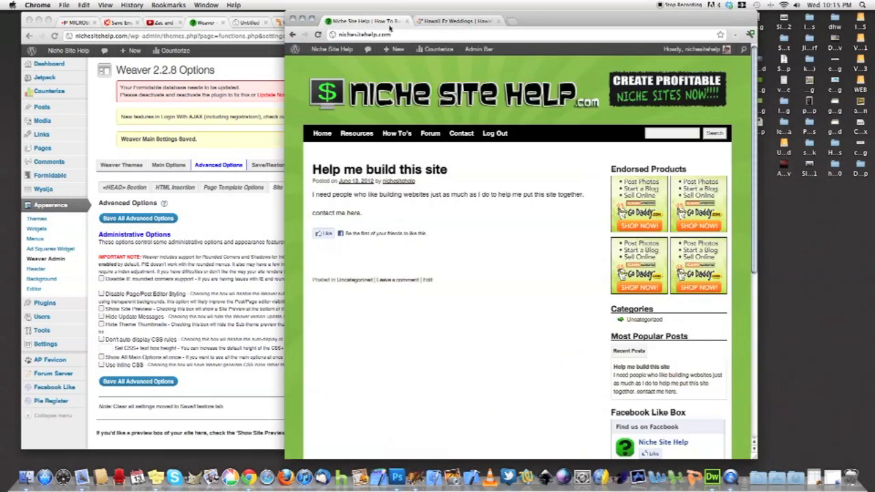
pyautogui.click(452, 22)
pyautogui.click(386, 23)
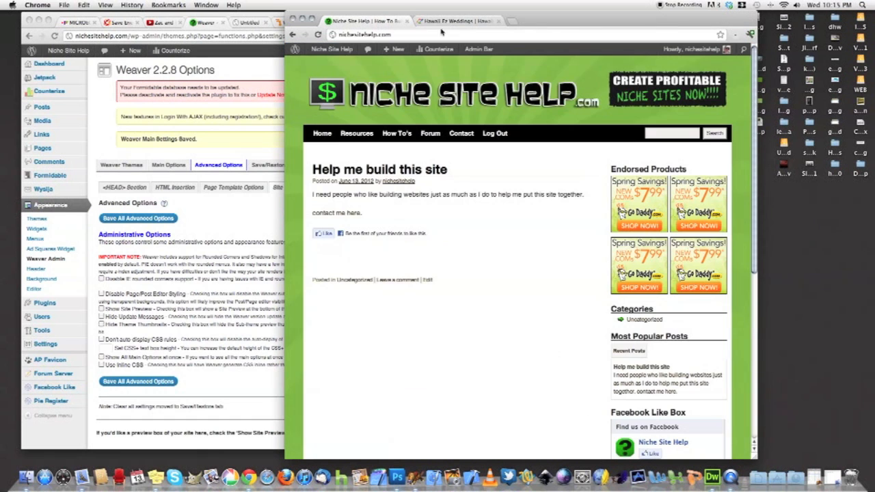
pyautogui.click(459, 24)
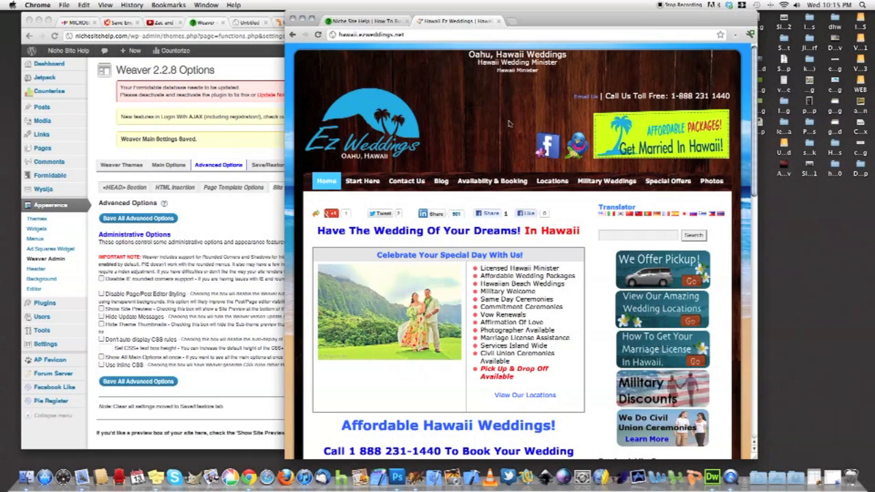
# - Open ezweddings.net in a new tab, and reposition and widen the browser window to fit the page
pyautogui.click(513, 22)
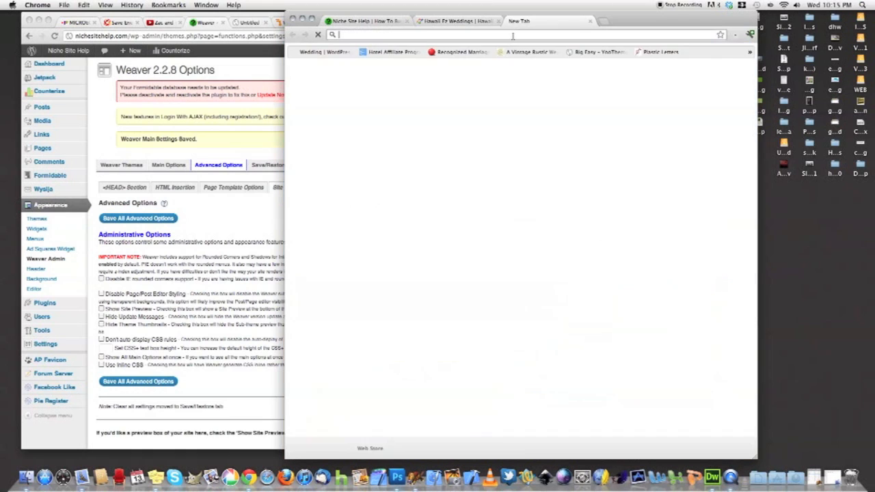
pyautogui.write('ezweddings.net')
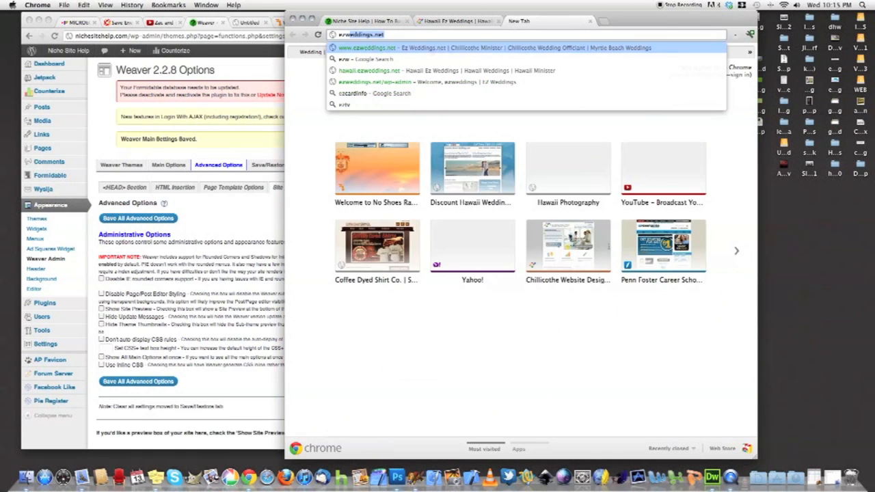
pyautogui.press('Return')
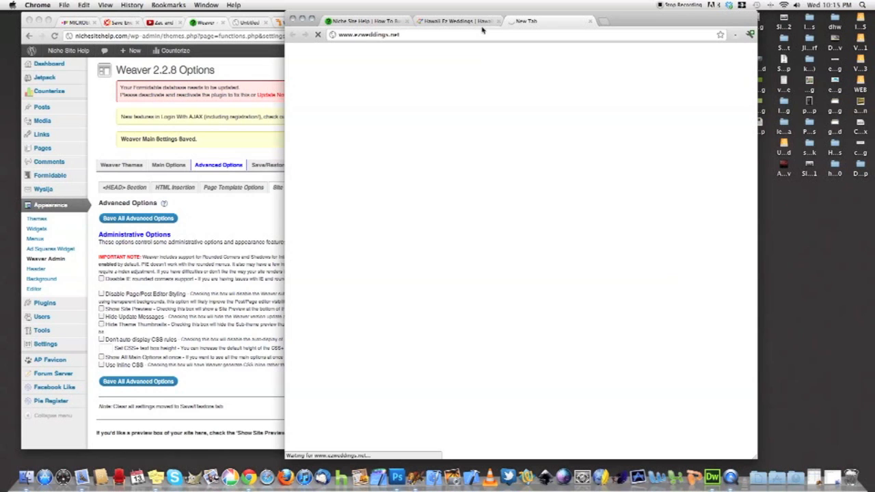
pyautogui.moveTo(467, 14); pyautogui.dragTo(431, 14)
pyautogui.moveTo(721, 458); pyautogui.dragTo(780, 458)
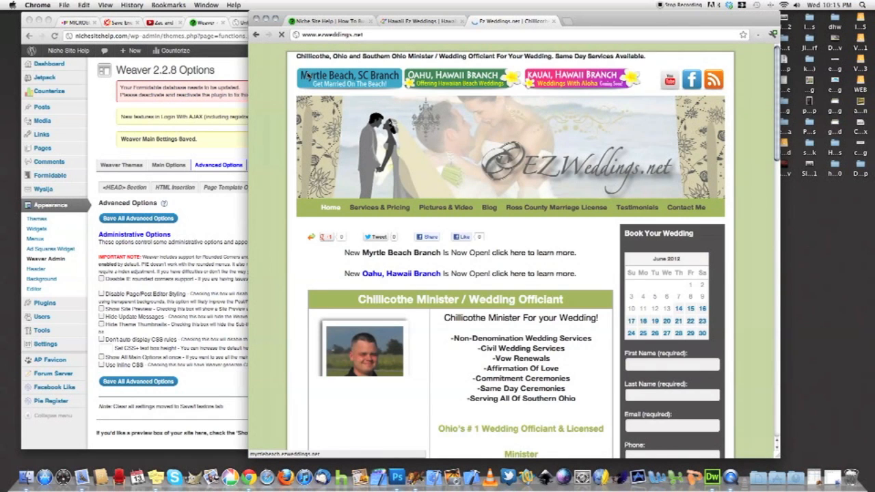
# - Look over the ezweddings.net home page, from its header and content boxes through the sidebar to the footer
pyautogui.scroll(-5, 473, 223)
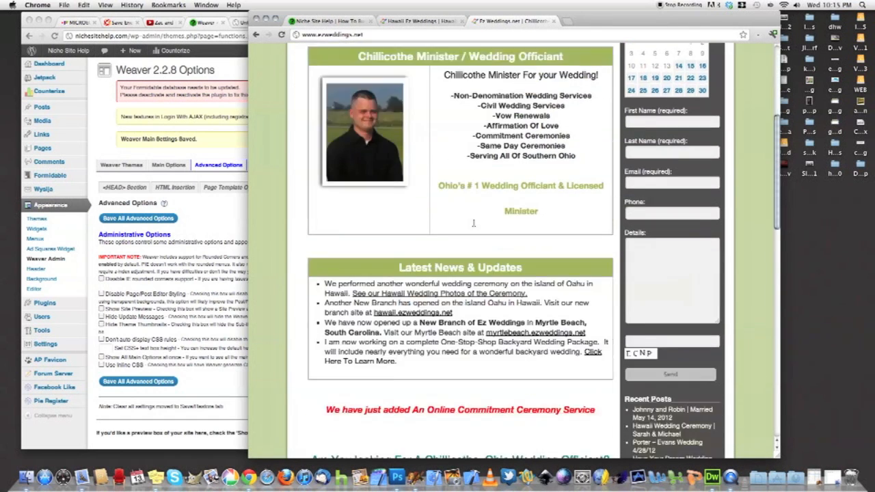
pyautogui.scroll(-10, 473, 223)
pyautogui.scroll(5, 660, 214)
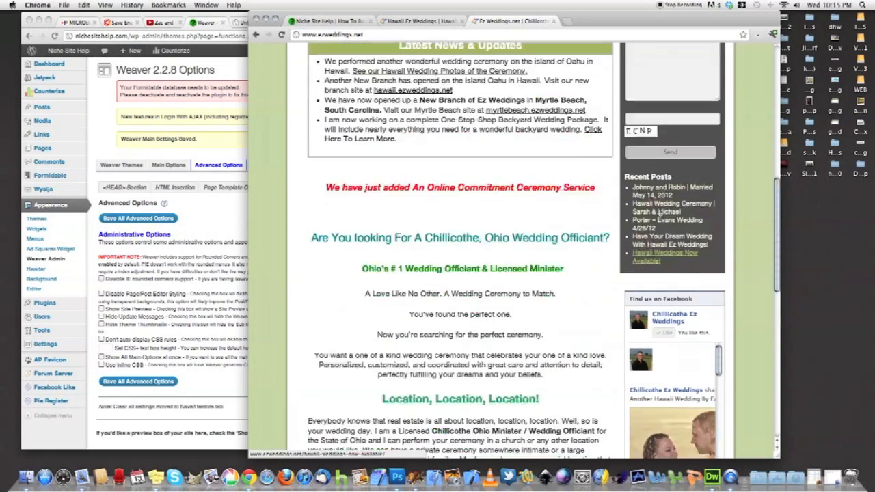
pyautogui.scroll(10, 661, 213)
pyautogui.scroll(-8, 697, 240)
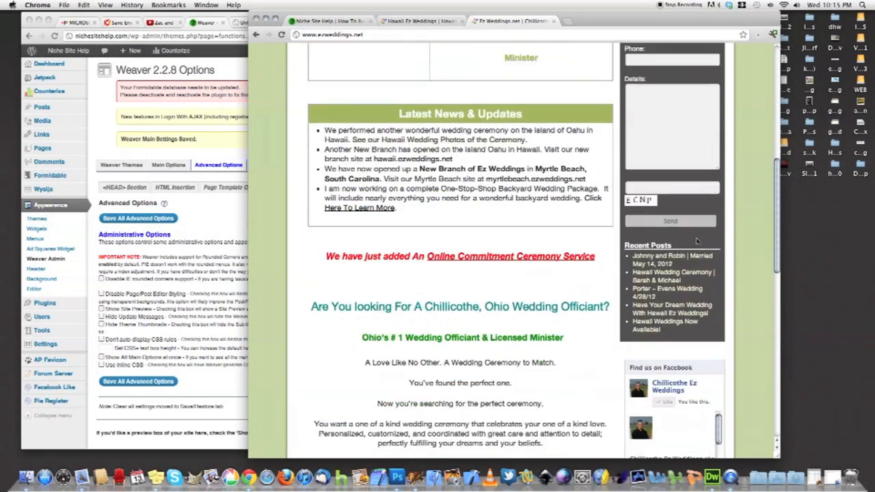
pyautogui.scroll(-1, 697, 240)
pyautogui.scroll(-12, 472, 273)
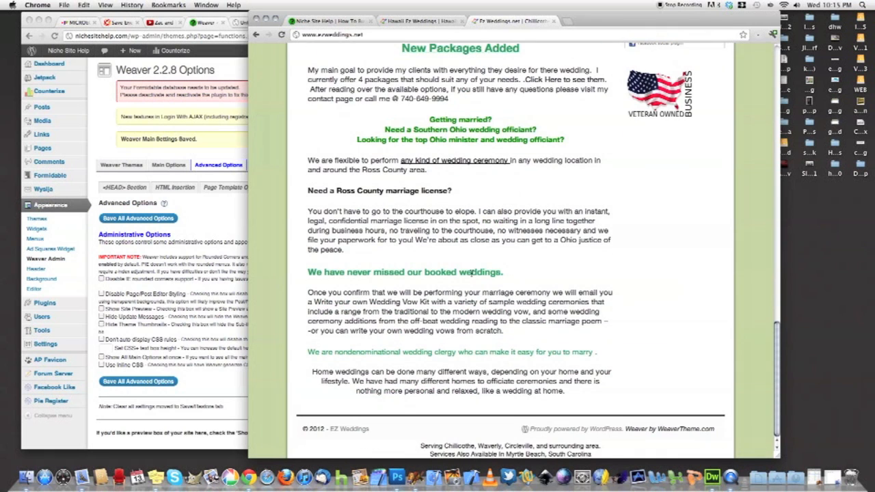
pyautogui.scroll(20, 268, 298)
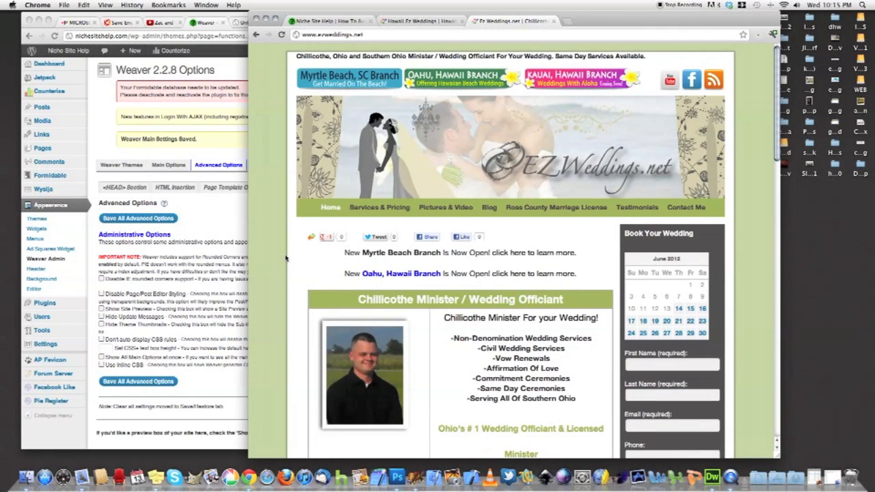
pyautogui.scroll(-1, 297, 183)
pyautogui.scroll(1, 297, 183)
# - Compare the Niche Site Help header and menu bar with those of the ezweddings.net site
pyautogui.click(335, 21)
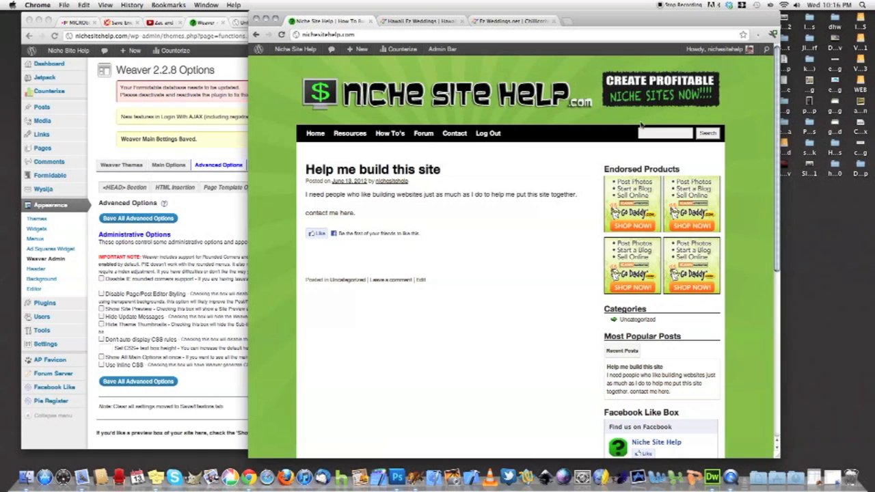
pyautogui.click(502, 22)
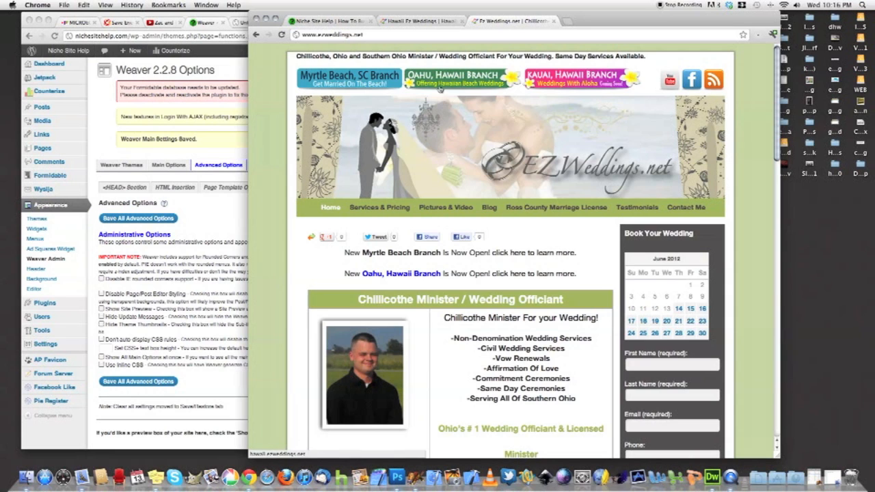
pyautogui.click(335, 21)
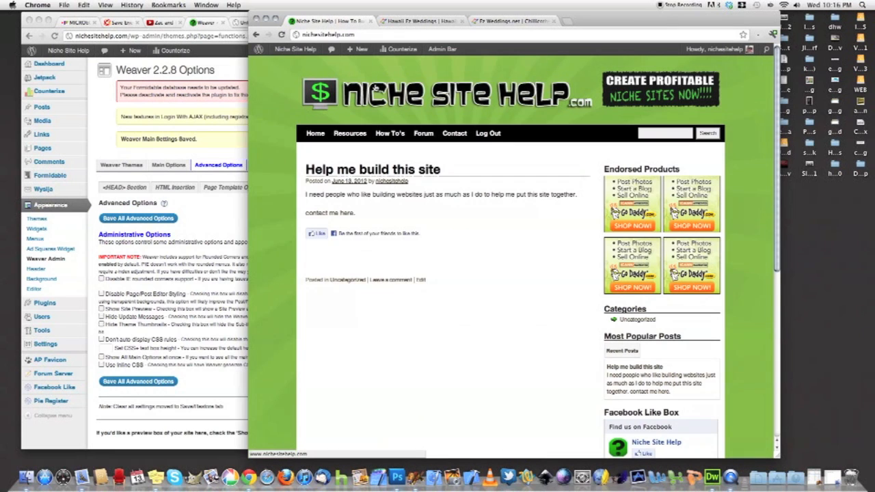
pyautogui.click(502, 21)
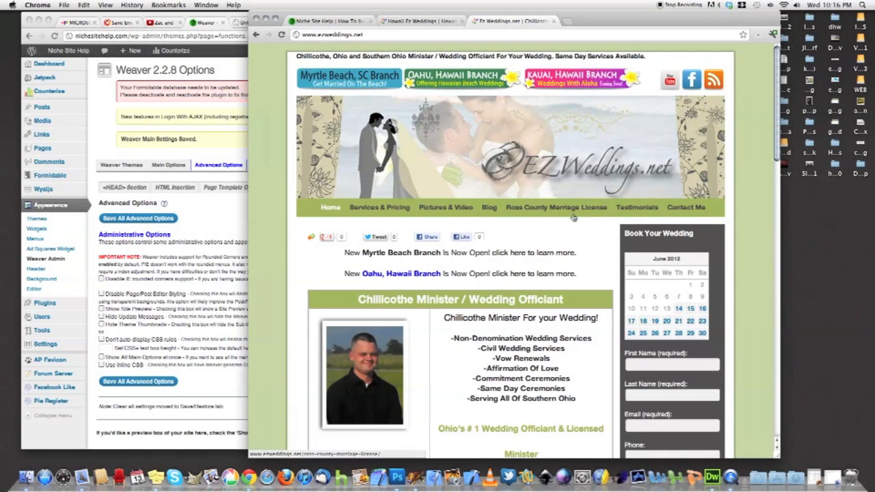
# - Open rossbids.com in a new tab and look over its home page from header to footer
pyautogui.click(565, 23)
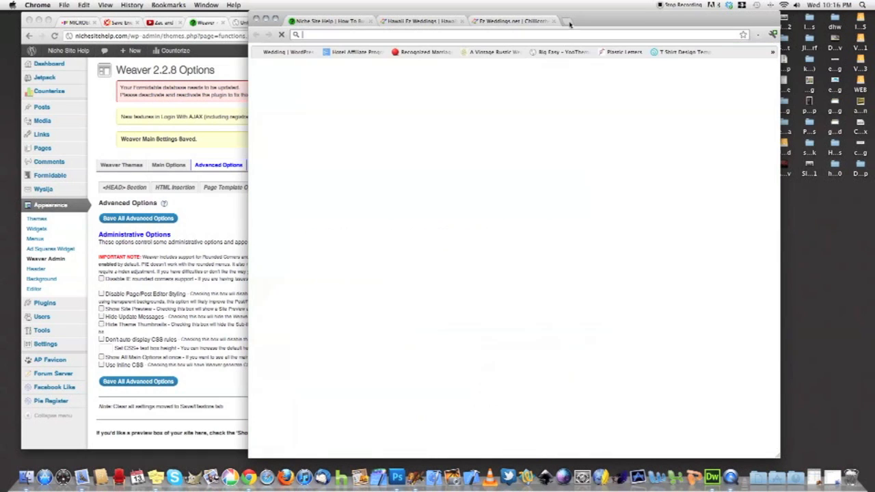
pyautogui.write('rossbids.com')
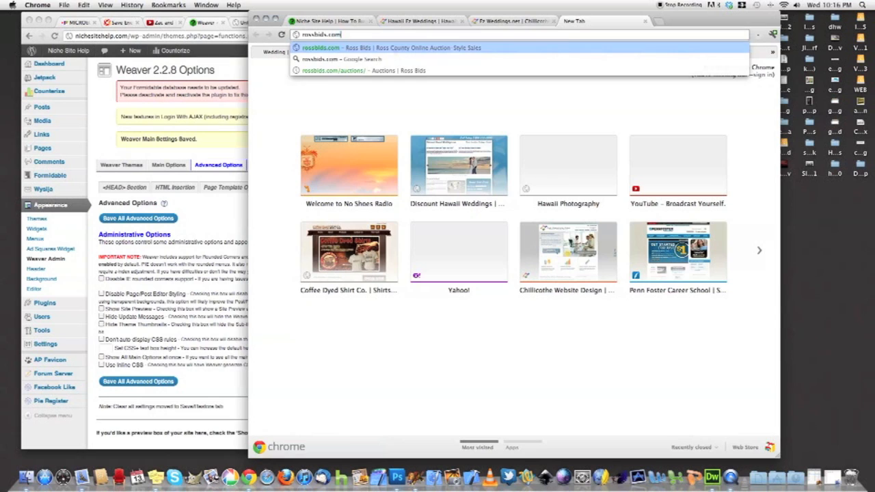
pyautogui.press('Return')
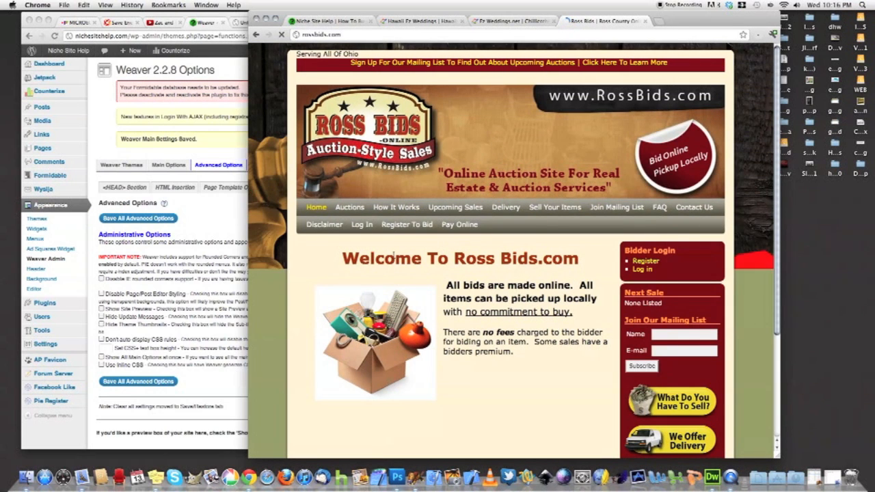
pyautogui.scroll(-1, 272, 329)
pyautogui.scroll(-5, 272, 329)
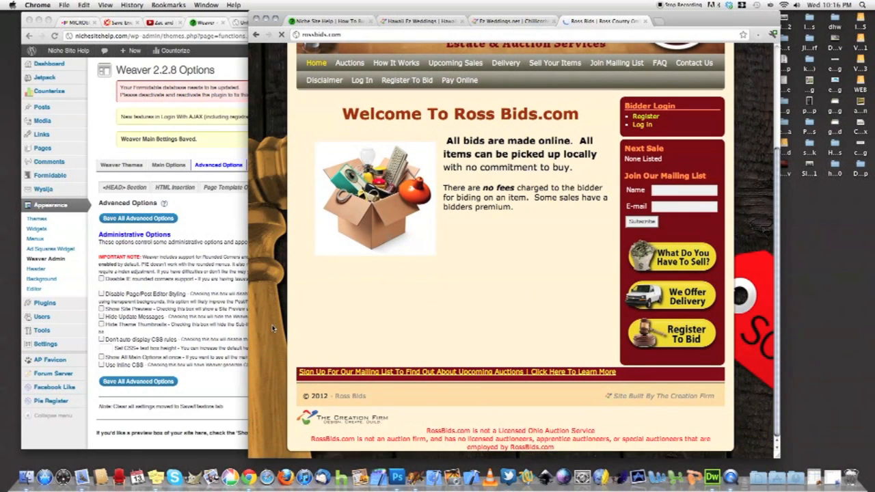
pyautogui.scroll(5, 272, 329)
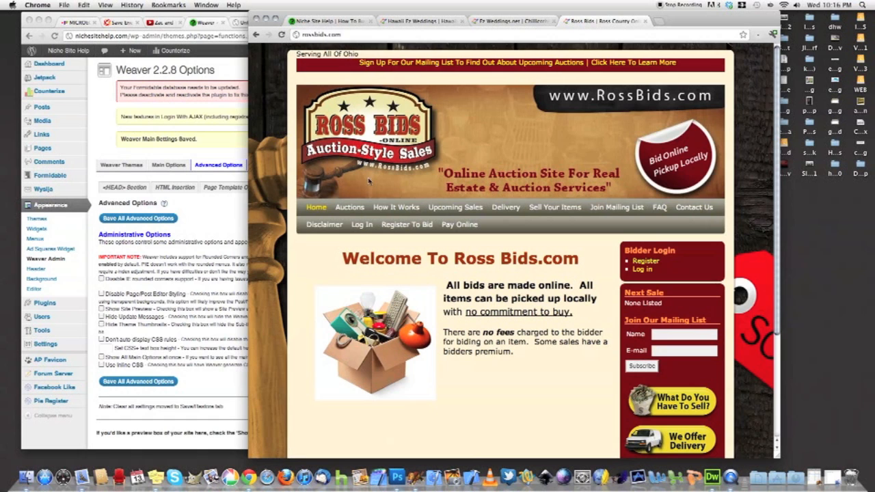
# - Review the two Ez Weddings sites and Niche Site Help, and examine the Ross Bids menu, sidebar and footer
pyautogui.click(506, 21)
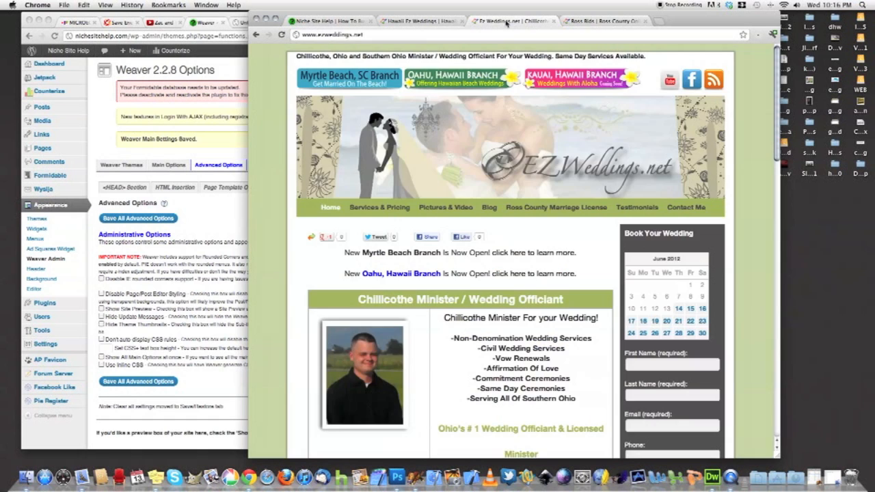
pyautogui.click(423, 23)
pyautogui.click(330, 21)
pyautogui.click(596, 21)
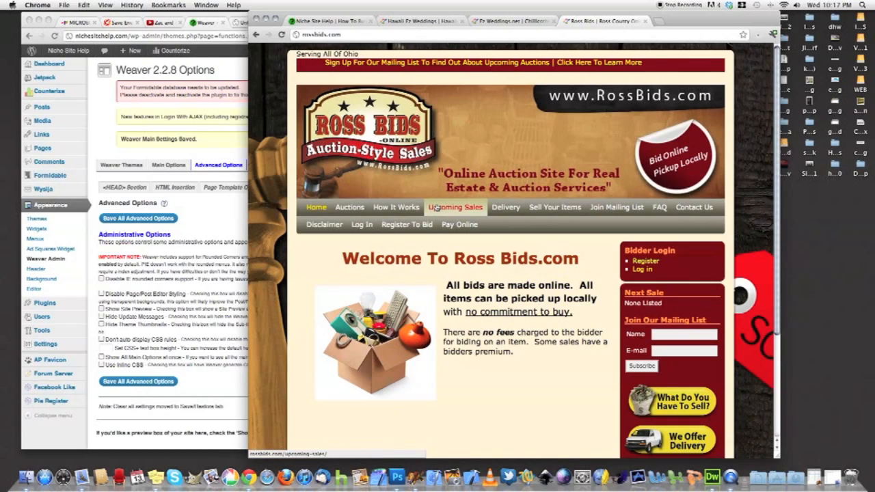
pyautogui.scroll(-2, 435, 208)
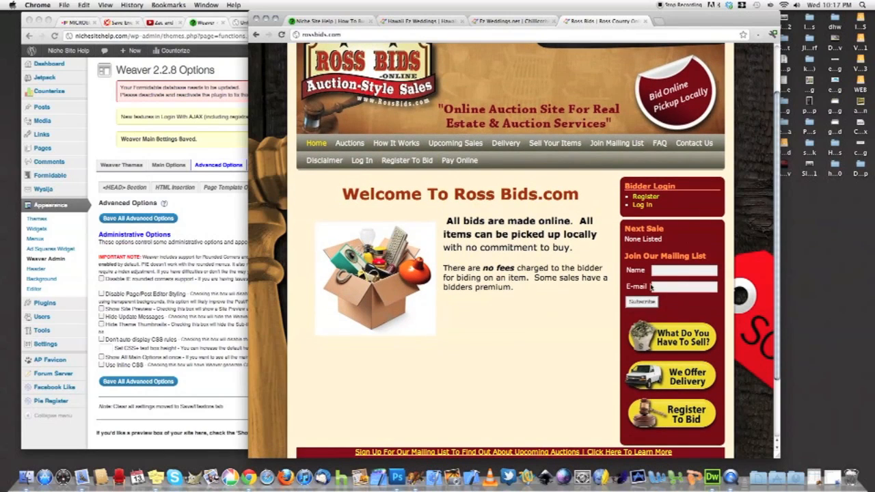
pyautogui.scroll(-2, 609, 291)
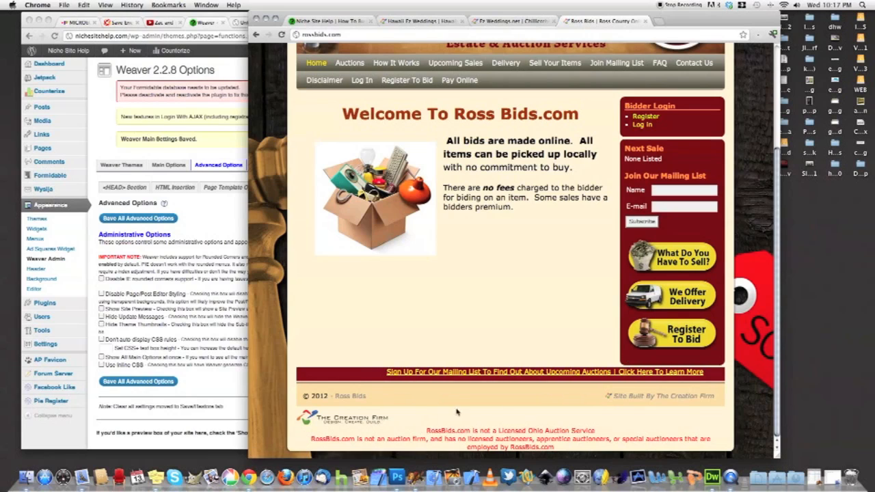
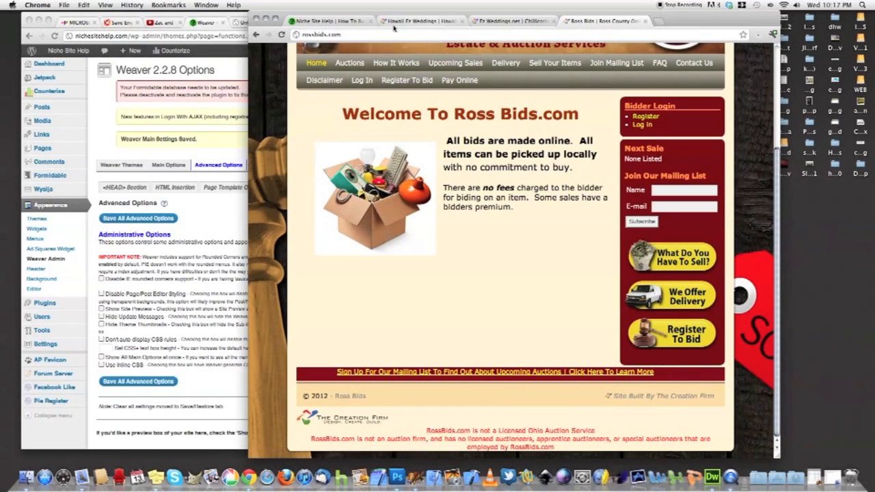
# - Check the footer credit on the Niche Site Help page, and return to the header of the Ross Bids site
pyautogui.click(345, 21)
pyautogui.scroll(-5, 565, 395)
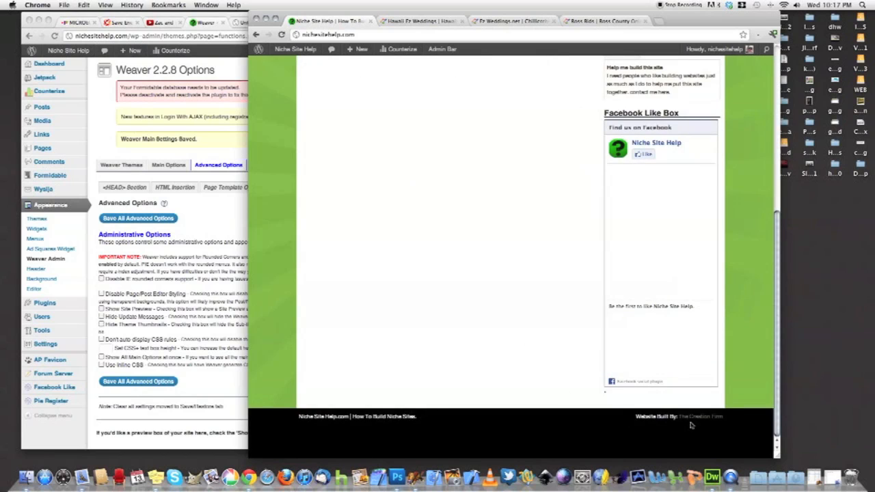
pyautogui.click(604, 20)
pyautogui.scroll(4, 581, 115)
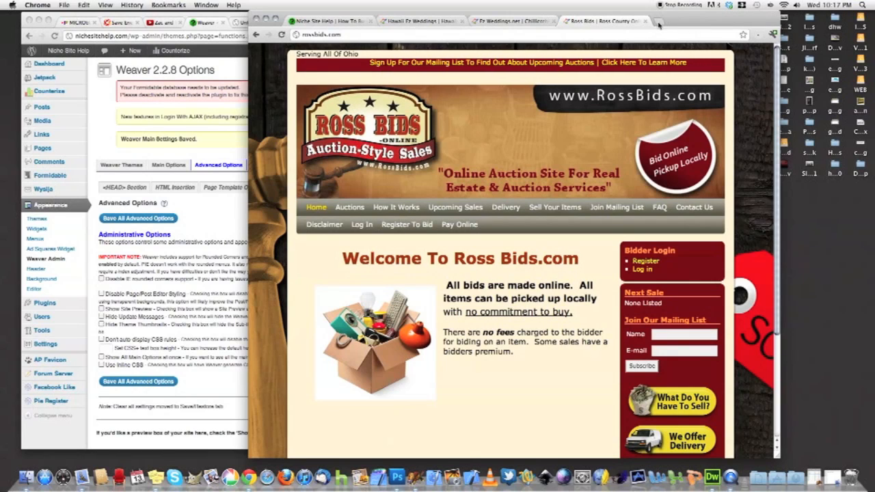
# - Revisit the ezweddings.net, Hawaii Ez Weddings, Niche Site Help and Ross Bids sites in turn to compare their designs
pyautogui.click(509, 21)
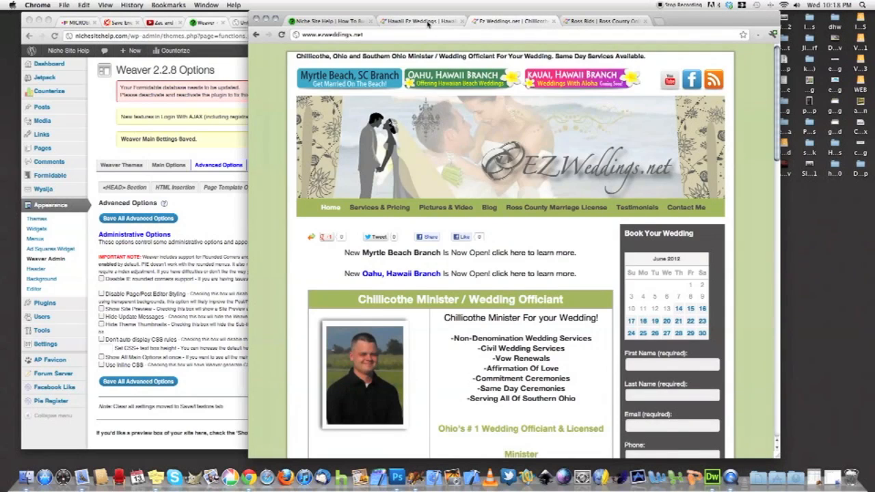
pyautogui.click(427, 22)
pyautogui.click(341, 22)
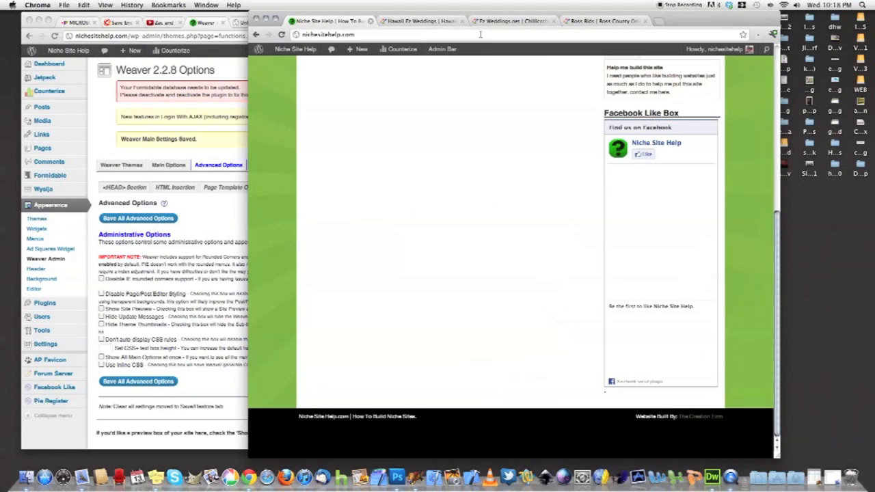
pyautogui.click(603, 21)
# - Open howtomarrypeople.com in a new tab, and shift and widen the browser window
pyautogui.click(657, 21)
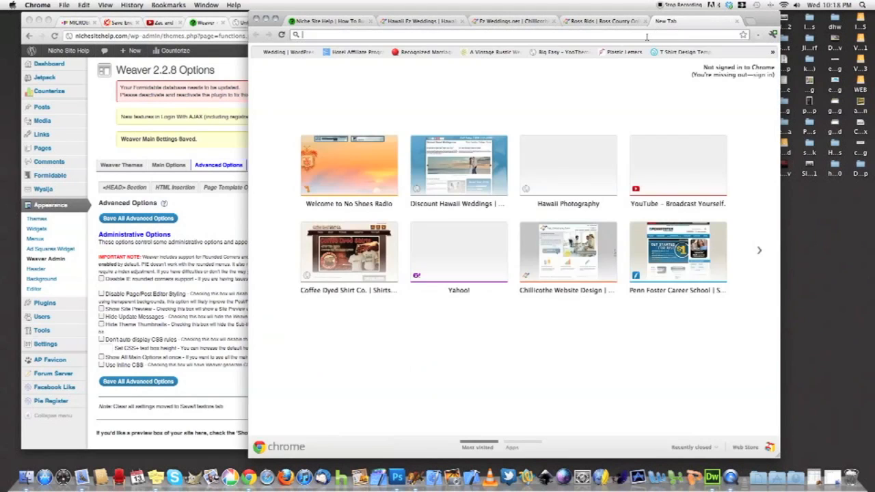
pyautogui.write('howtomarrypeople.com')
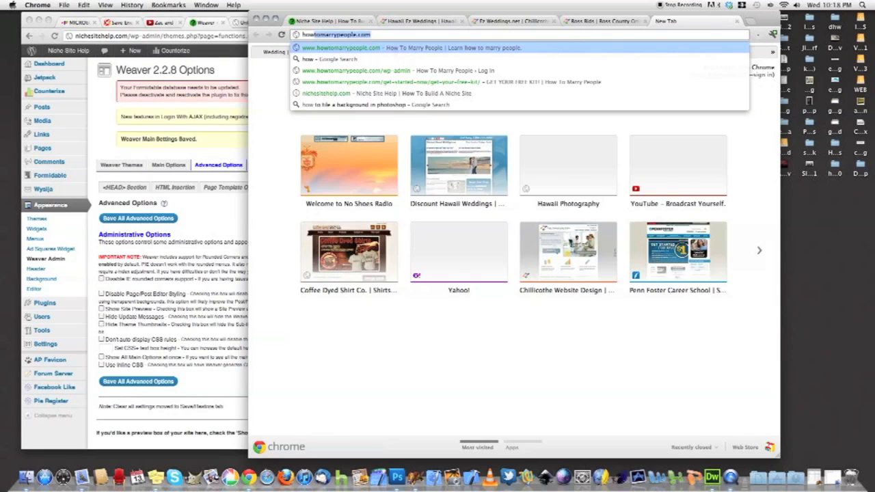
pyautogui.press('Return')
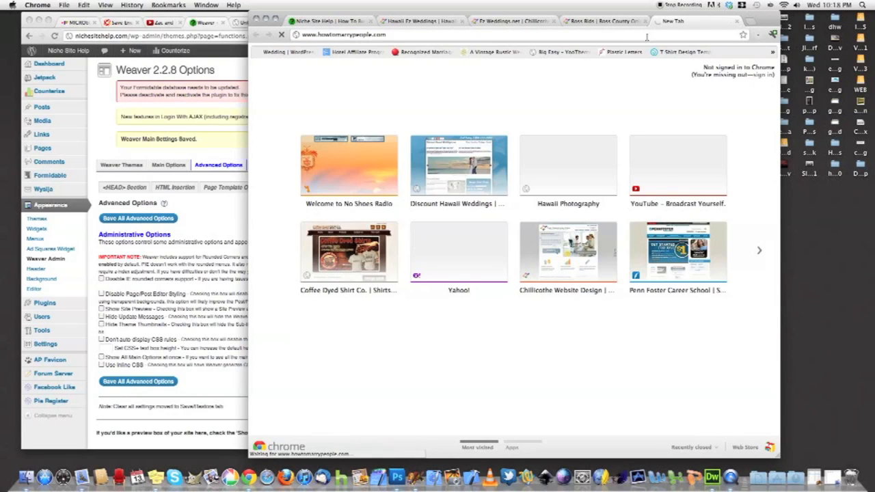
pyautogui.moveTo(517, 14); pyautogui.dragTo(513, 14)
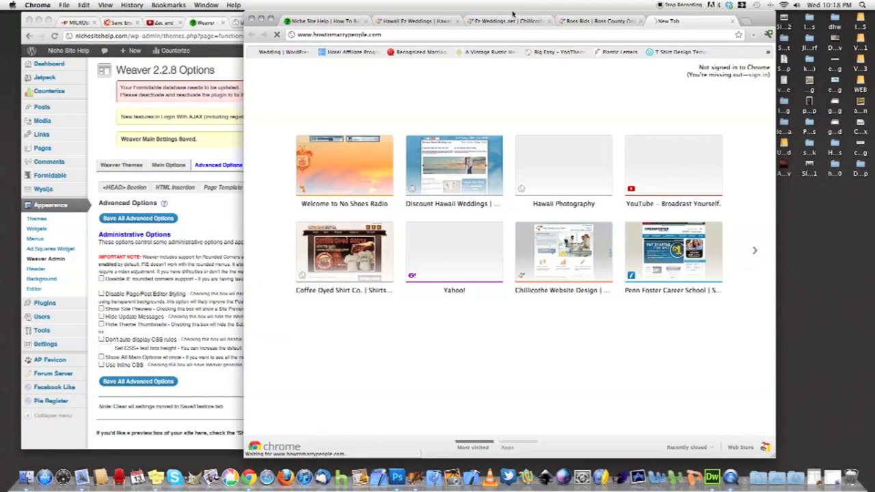
pyautogui.moveTo(776, 458); pyautogui.dragTo(801, 457)
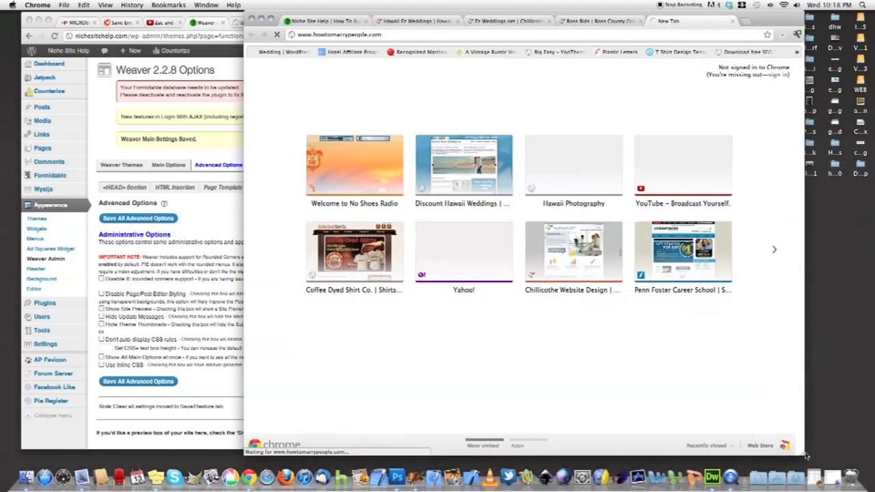
# - Shift the browser window and look through the How To Marry People home page down to the footer credit and back to the header
pyautogui.moveTo(507, 15); pyautogui.dragTo(495, 15)
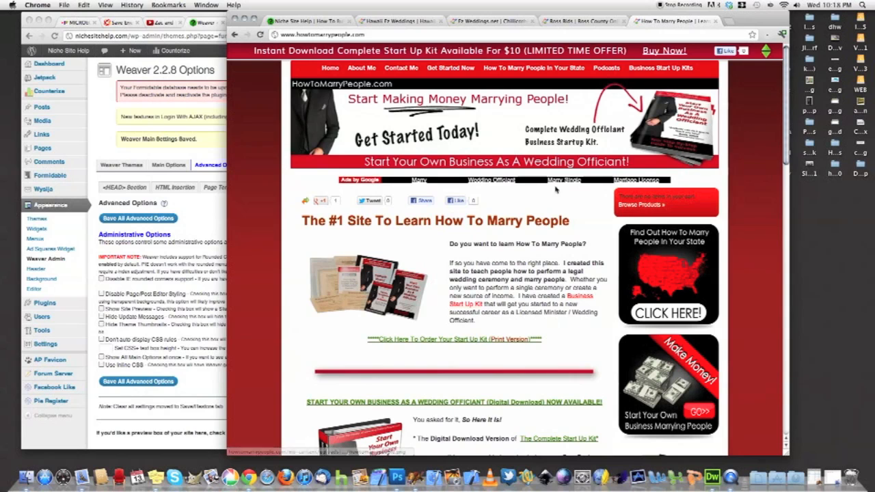
pyautogui.scroll(-15, 556, 189)
pyautogui.scroll(-10, 555, 193)
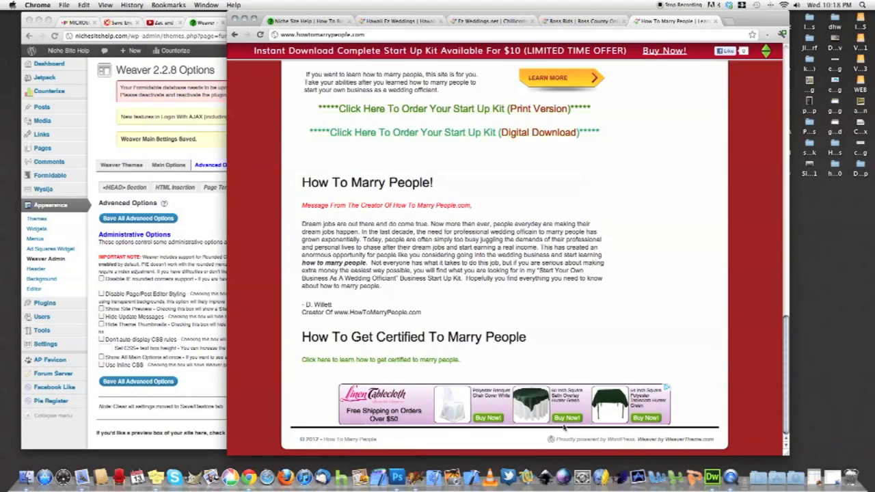
pyautogui.scroll(3, 543, 426)
pyautogui.scroll(-3, 544, 427)
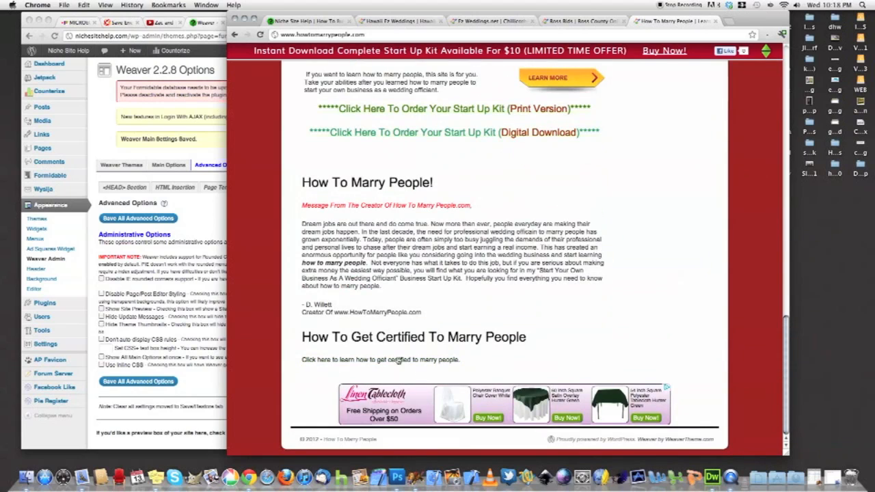
pyautogui.scroll(2, 402, 377)
pyautogui.scroll(-2, 402, 377)
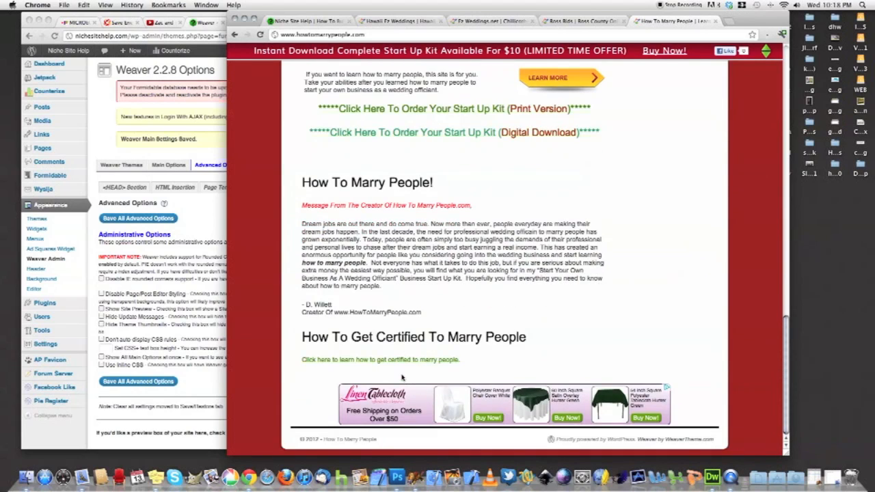
pyautogui.scroll(15, 402, 377)
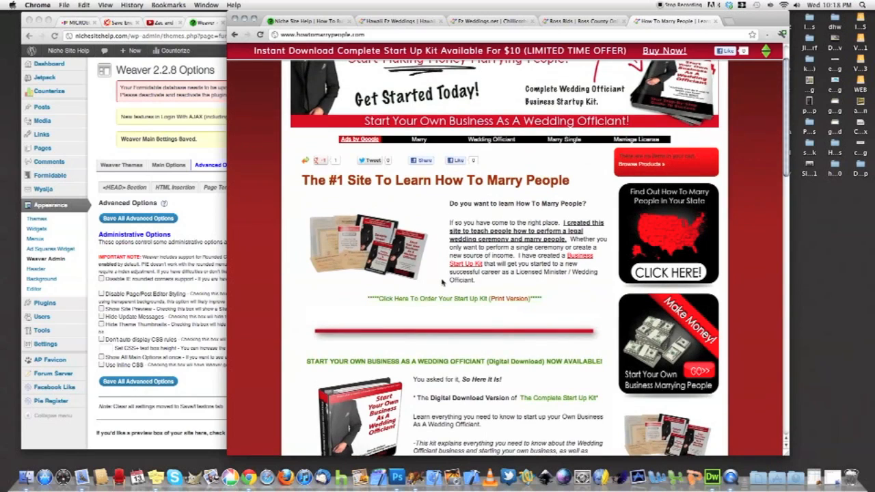
pyautogui.scroll(1, 442, 281)
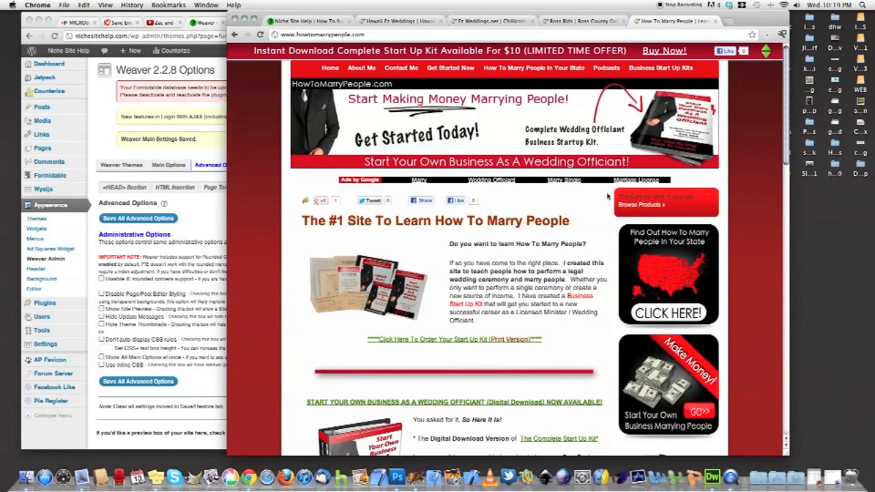
# - Examine the sidebar images and links and the main menu of the How To Marry People site
pyautogui.scroll(-1, 676, 200)
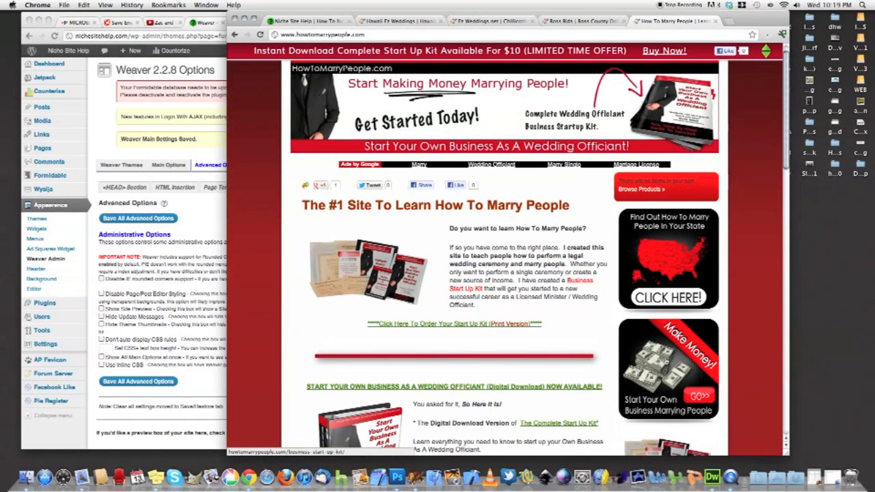
pyautogui.scroll(-10, 661, 229)
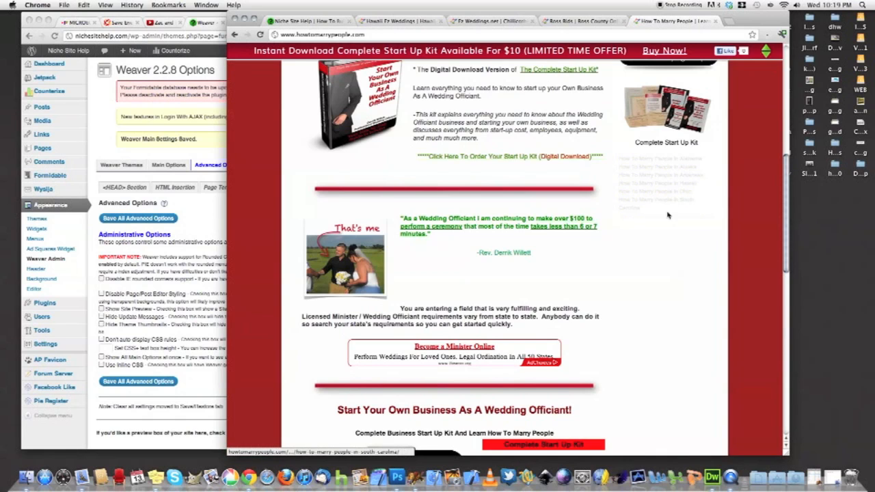
pyautogui.scroll(5, 668, 215)
pyautogui.scroll(5, 667, 216)
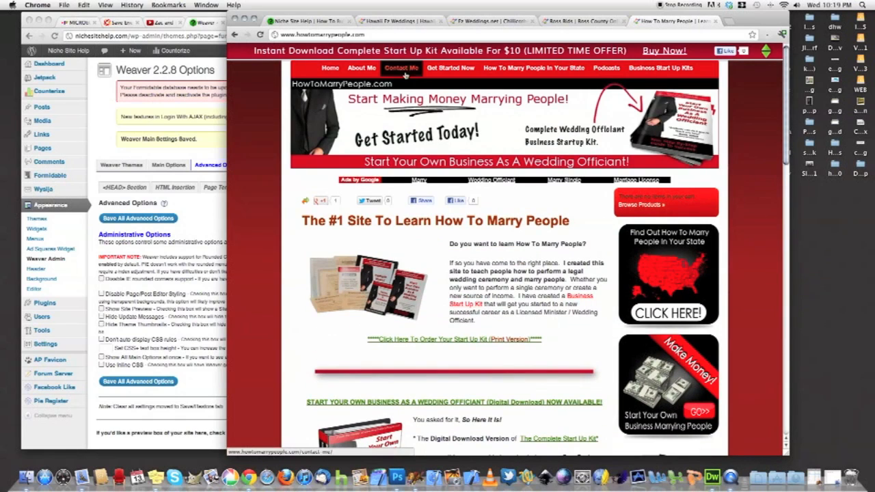
pyautogui.moveTo(345, 71)
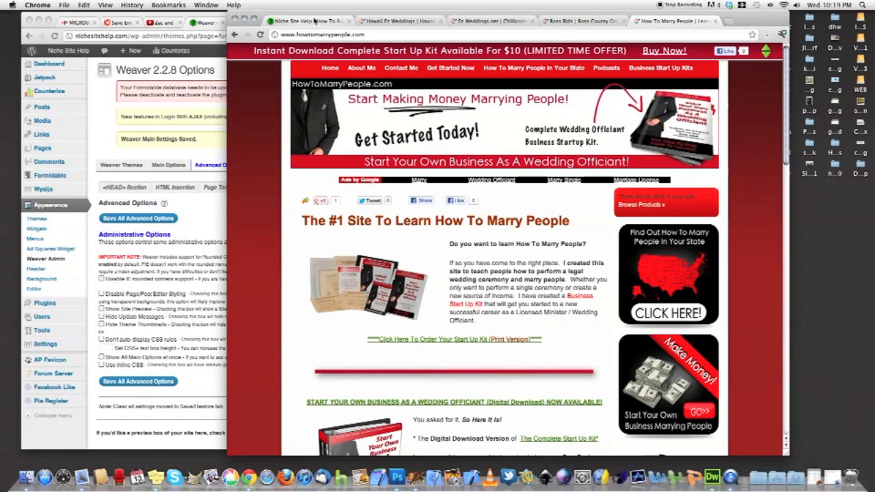
# - Move the example sites' window aside and open the About Me page of Niche Site Help for editing
pyautogui.moveTo(311, 17); pyautogui.dragTo(549, 19)
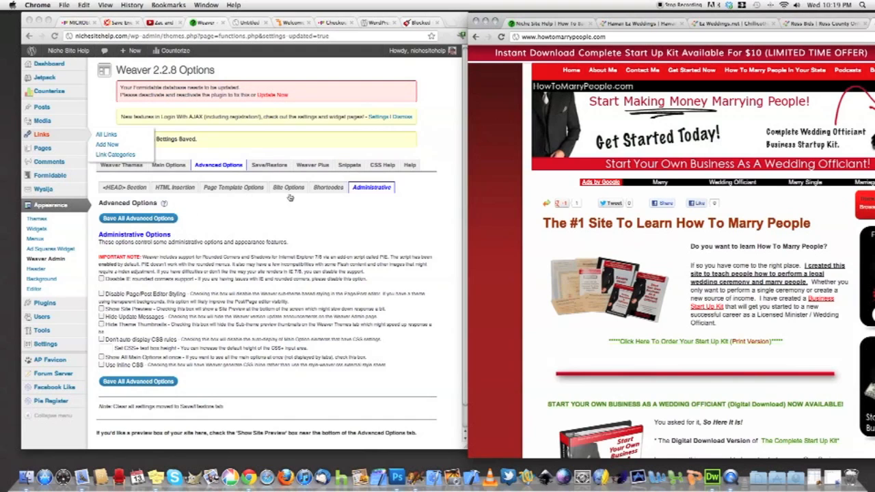
pyautogui.click(260, 207)
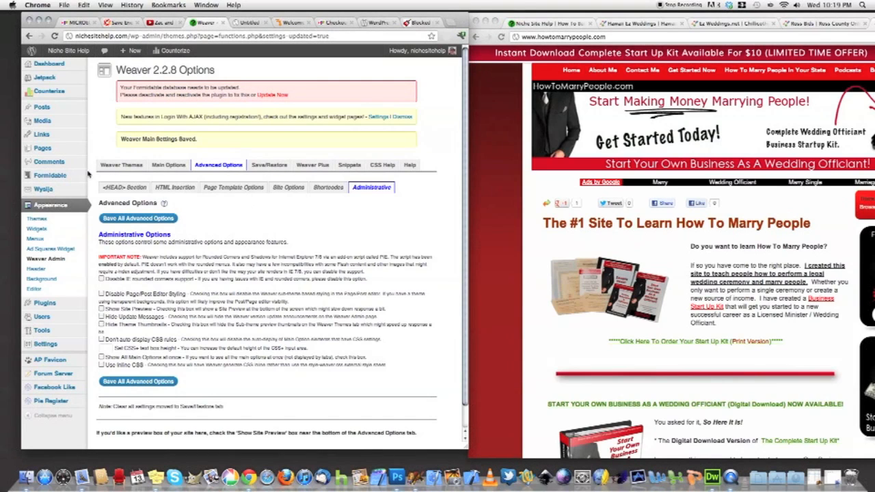
pyautogui.click(43, 148)
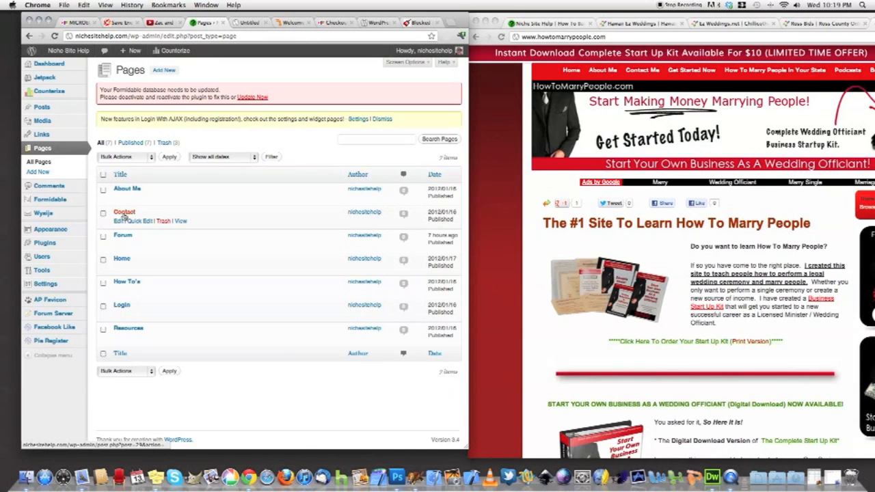
pyautogui.click(121, 199)
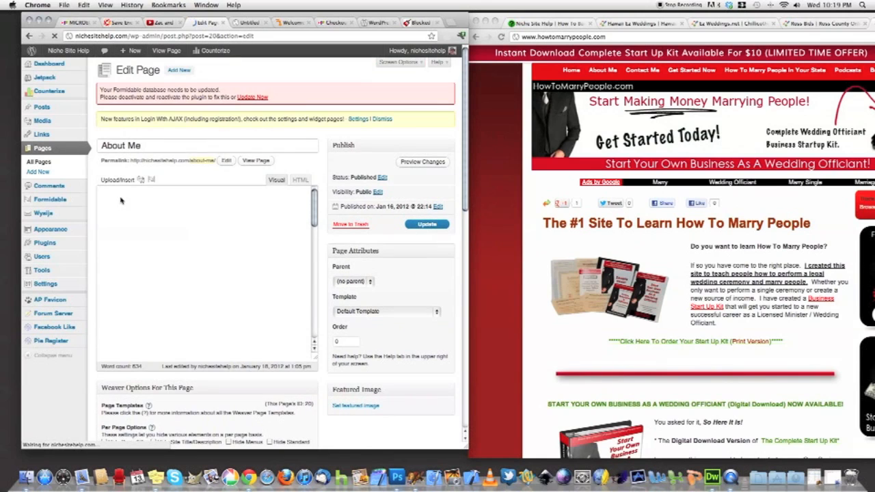
# - Widen the WordPress admin window and skim the About Me page's text and the Weaver options below it
pyautogui.scroll(-15, 122, 198)
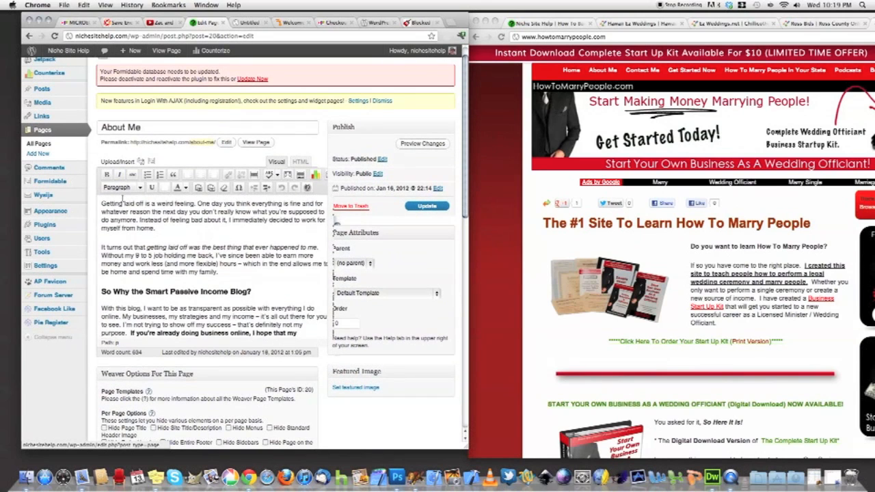
pyautogui.scroll(-5, 120, 199)
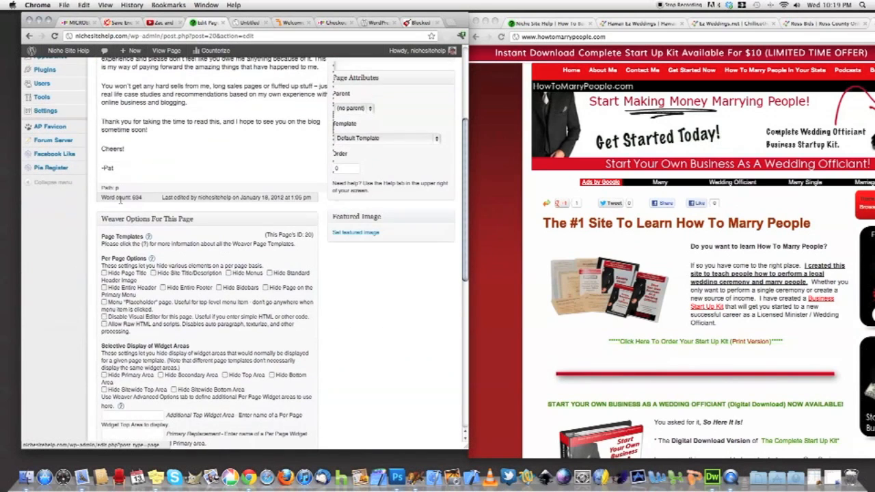
pyautogui.moveTo(467, 451); pyautogui.dragTo(588, 448)
pyautogui.scroll(15, 324, 273)
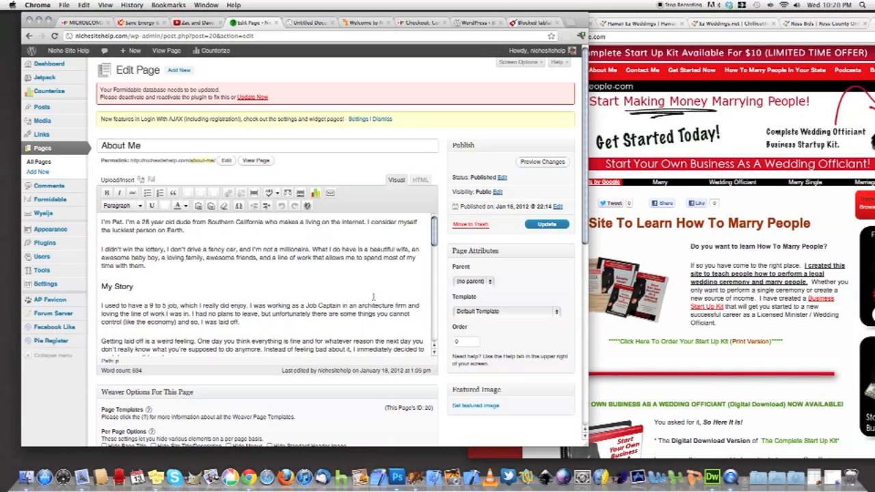
pyautogui.scroll(-15, 345, 297)
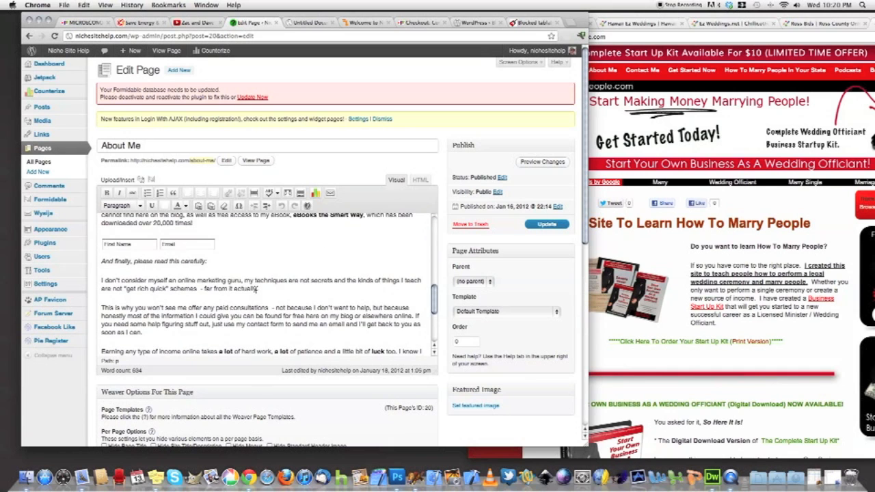
pyautogui.scroll(15, 195, 245)
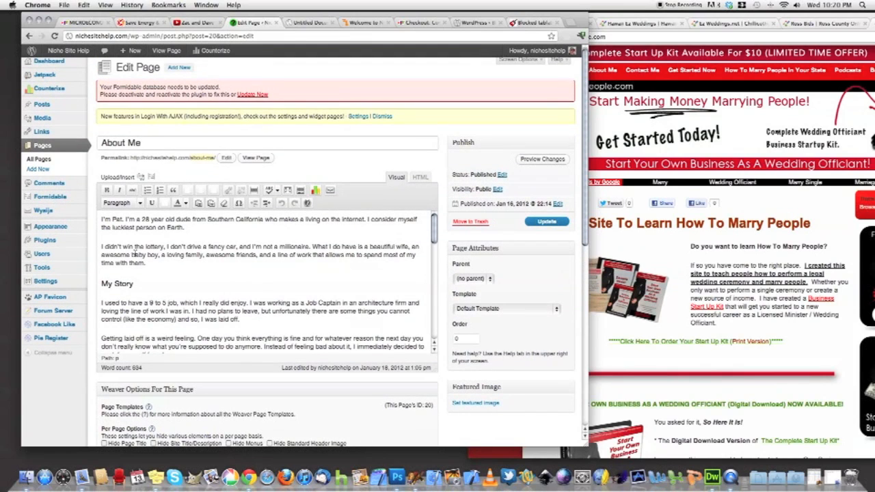
# - Go through the About Me text paragraph by paragraph, highlighting the story, blog and newsletter passages, and return to the Page Attributes settings
pyautogui.tripleClick(186, 231)
pyautogui.tripleClick(125, 254)
pyautogui.scroll(-1, 125, 254)
pyautogui.tripleClick(233, 307)
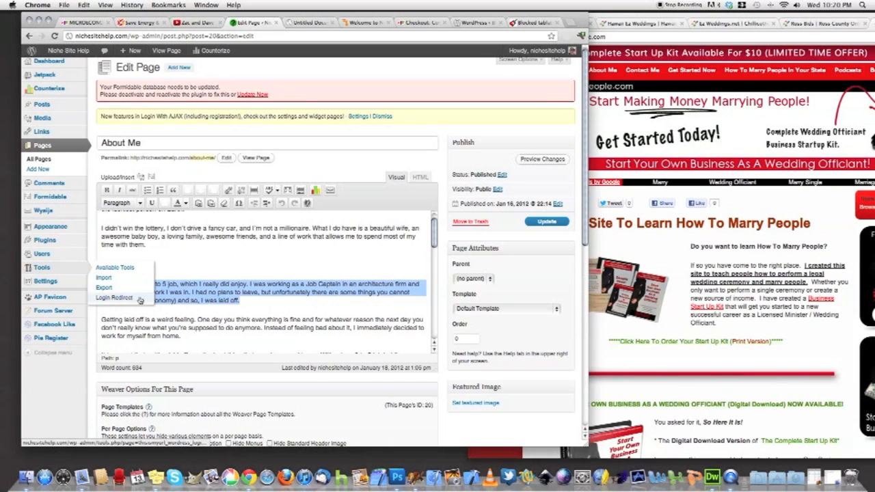
pyautogui.scroll(-3, 180, 301)
pyautogui.tripleClick(179, 290)
pyautogui.scroll(-3, 156, 294)
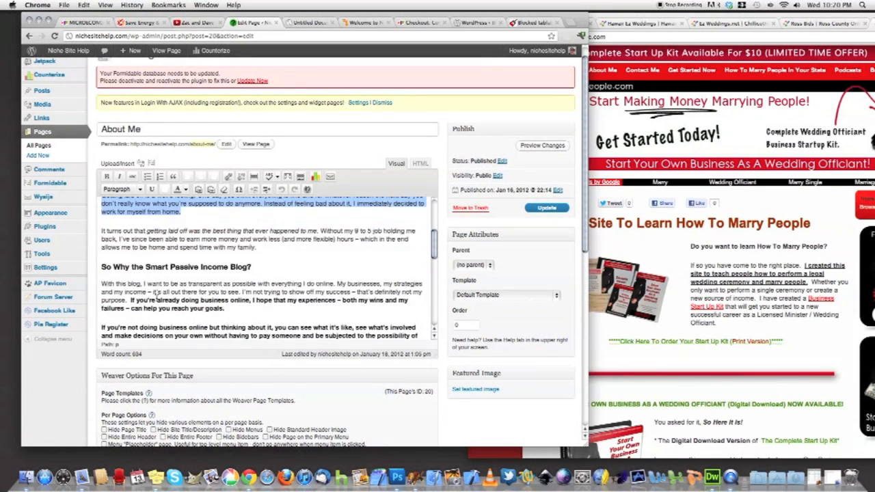
pyautogui.tripleClick(118, 228)
pyautogui.tripleClick(231, 311)
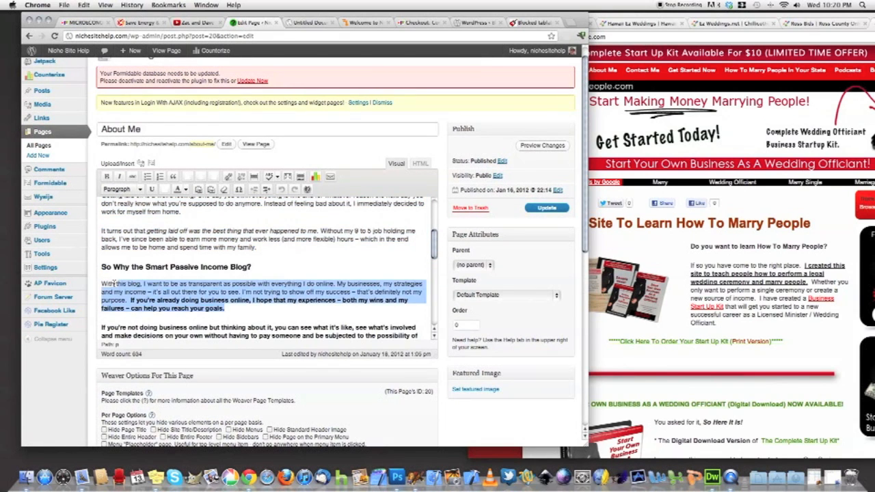
pyautogui.scroll(-5, 114, 282)
pyautogui.moveTo(200, 274); pyautogui.dragTo(103, 254)
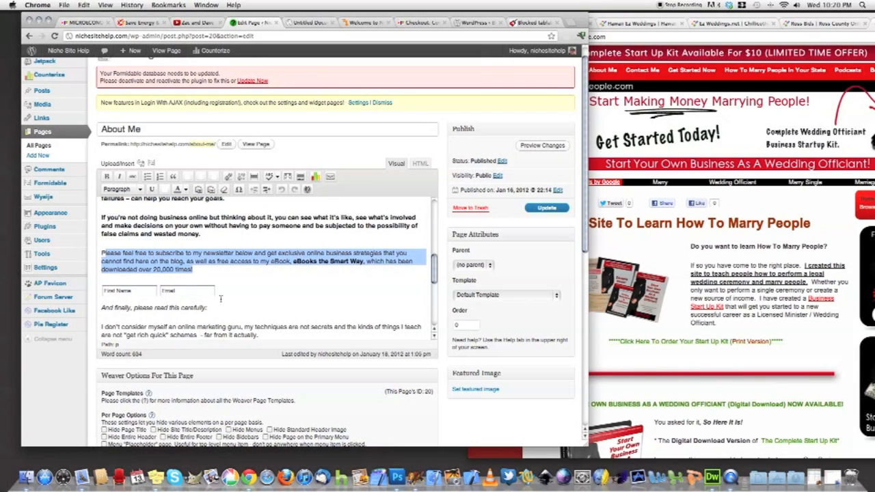
pyautogui.scroll(-10, 177, 291)
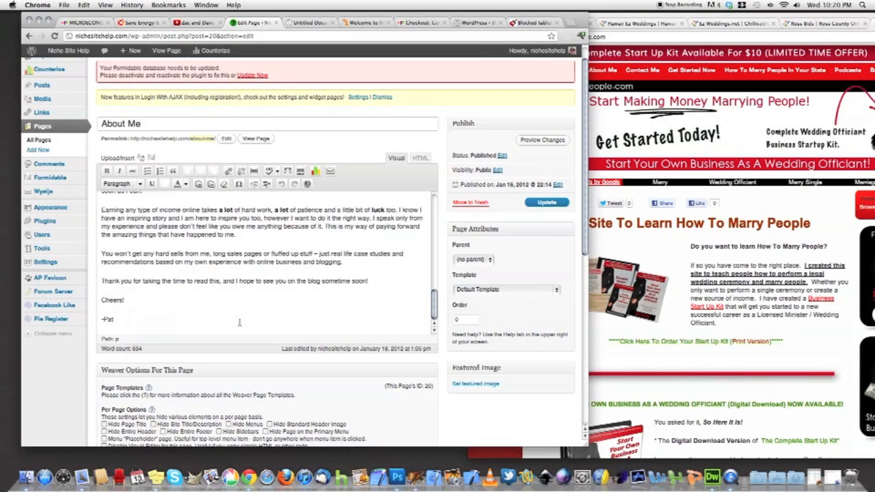
pyautogui.scroll(4, 231, 291)
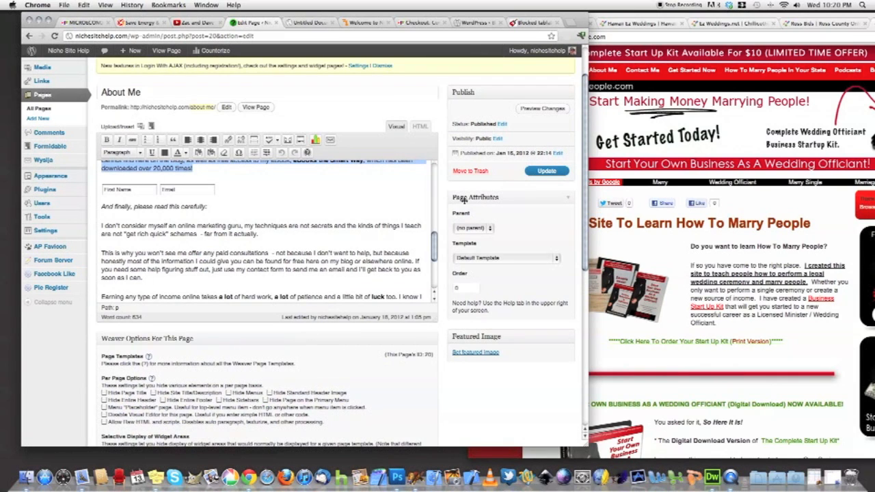
# - Review the page templates available for About Me and locate Weaver Admin among the Appearance options
pyautogui.click(557, 259)
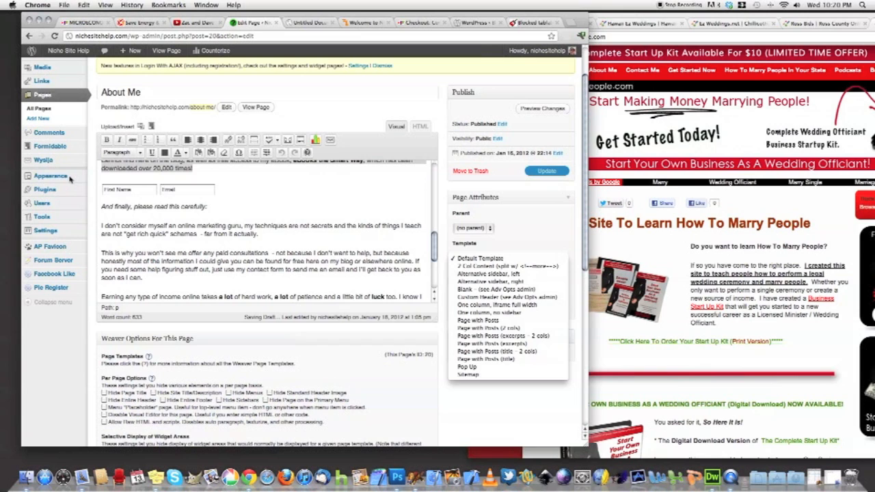
pyautogui.click(70, 179)
pyautogui.moveTo(72, 177)
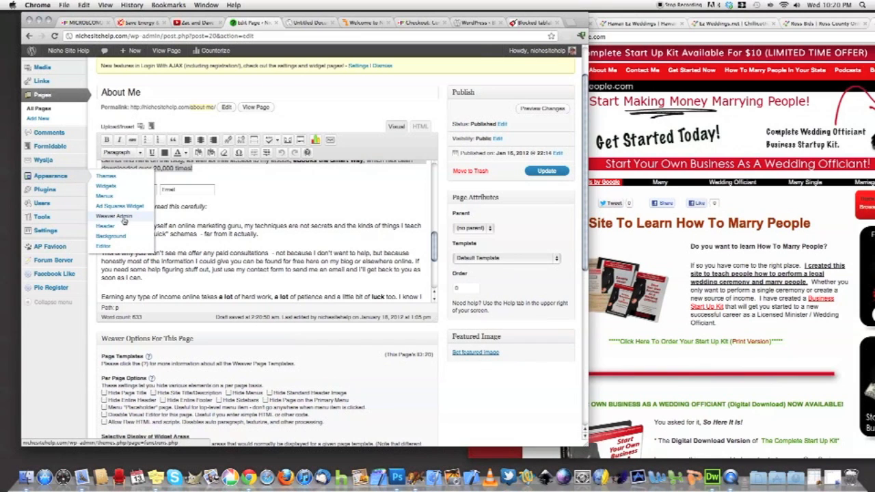
pyautogui.click(555, 260)
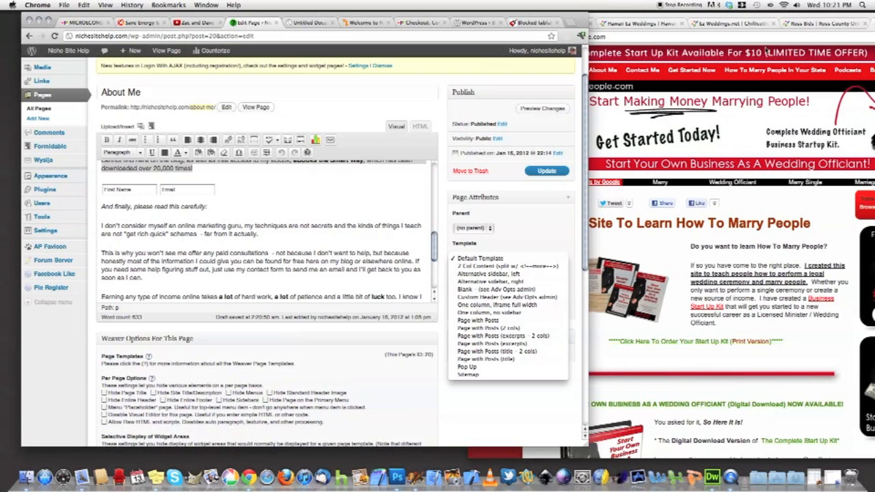
# - Open the Forum page of Niche Site Help, view its full-width layout, and move that window aside again
pyautogui.click(731, 23)
pyautogui.click(564, 25)
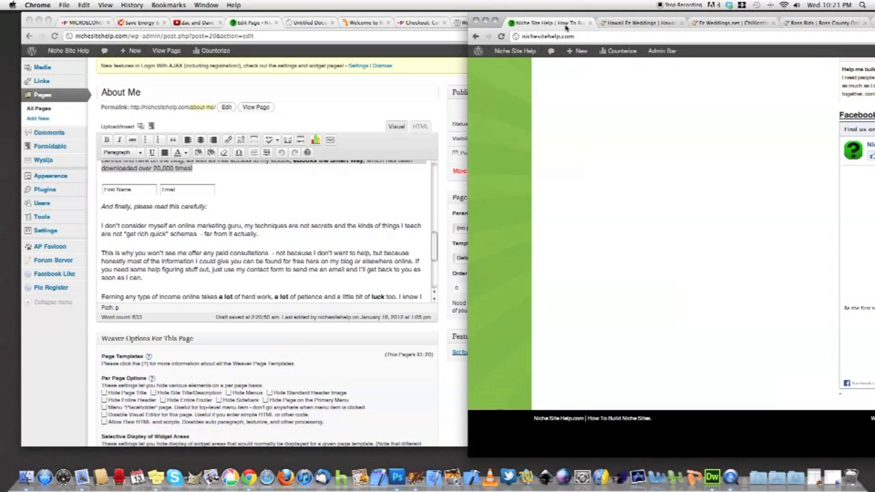
pyautogui.moveTo(722, 16); pyautogui.dragTo(697, 17)
pyautogui.click(640, 115)
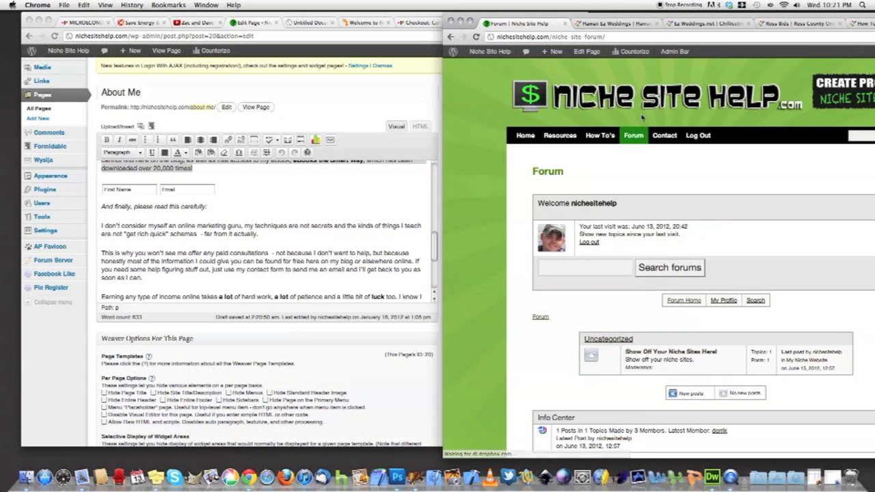
pyautogui.moveTo(617, 18); pyautogui.dragTo(516, 16)
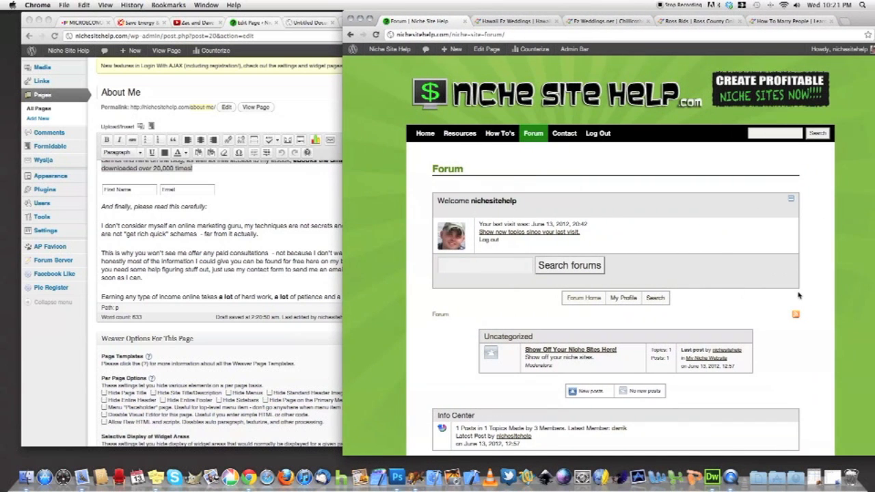
pyautogui.moveTo(565, 16); pyautogui.dragTo(818, 15)
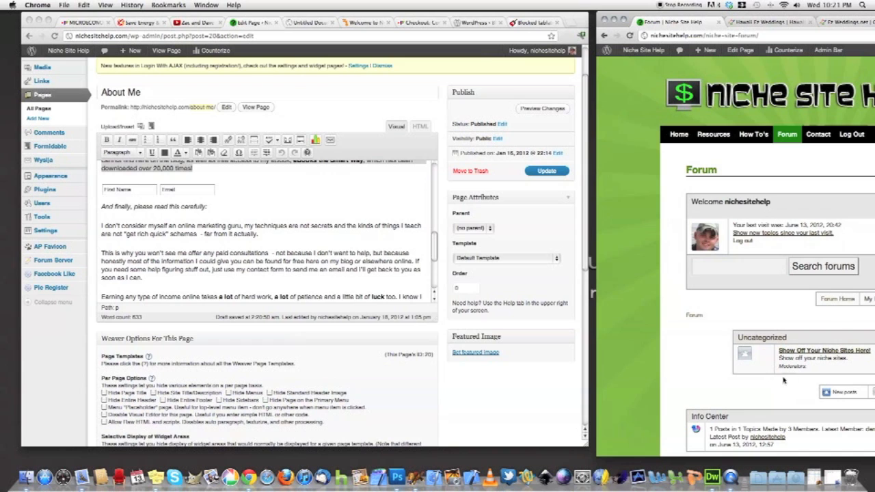
# - Recheck the template choices without changing the Default Template, and examine the Per Page Options and widget area settings for About Me
pyautogui.click(557, 257)
pyautogui.click(557, 257)
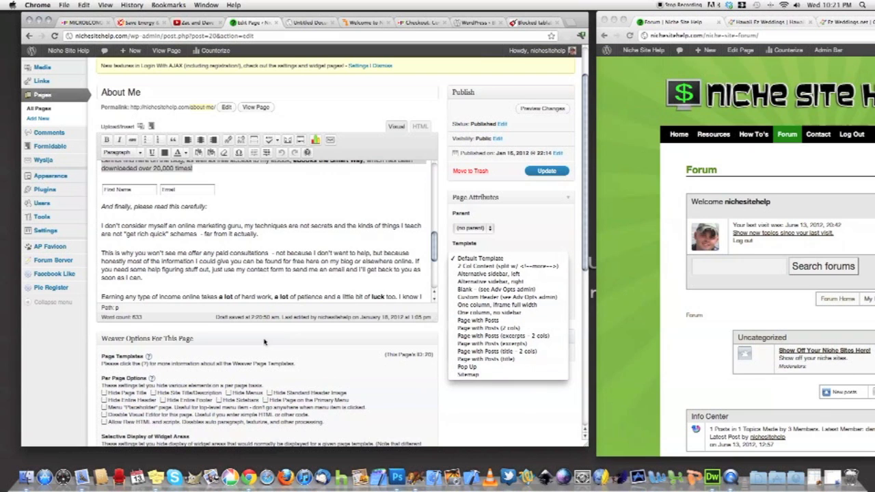
pyautogui.click(478, 410)
pyautogui.scroll(-4, 192, 315)
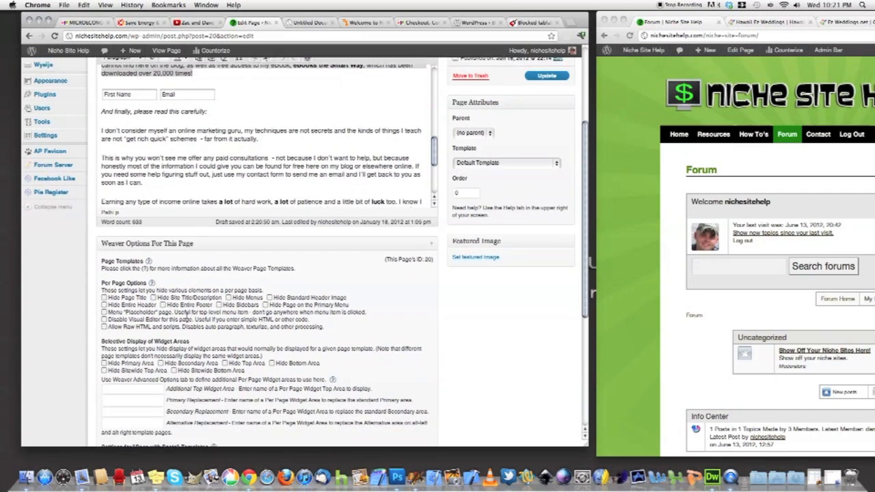
pyautogui.scroll(-4, 105, 253)
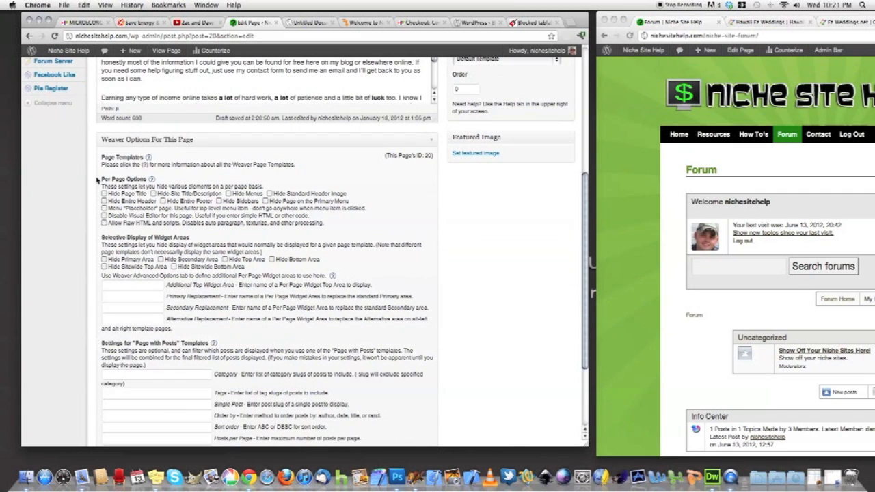
# - Review the Per Page Options and widget area settings in the About Me page's Weaver options against its Page Attributes
pyautogui.scroll(-3, 98, 181)
pyautogui.scroll(4, 95, 171)
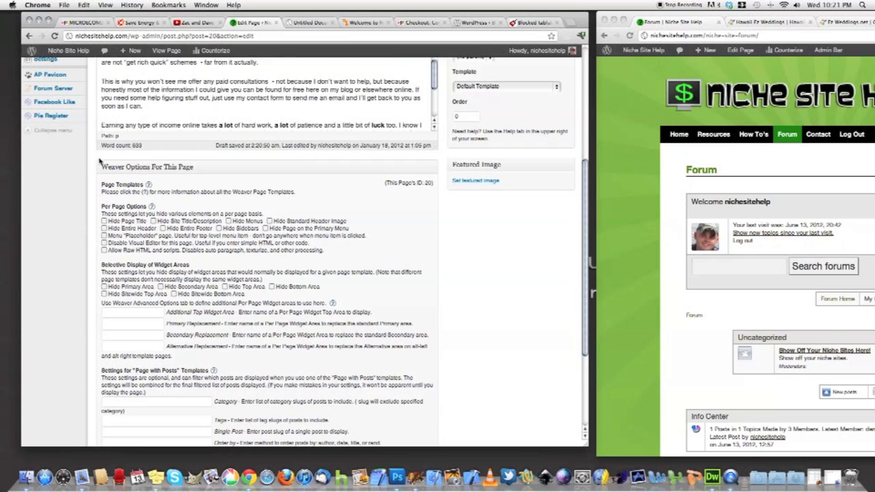
pyautogui.scroll(1, 112, 246)
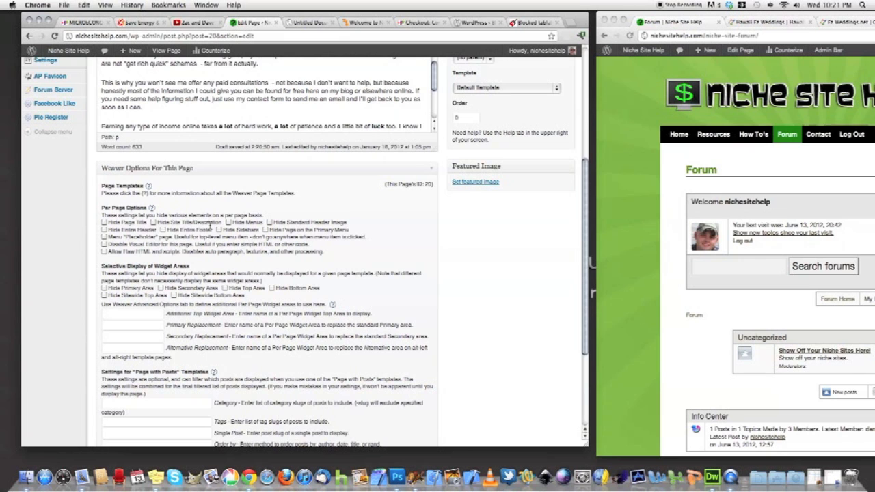
pyautogui.scroll(5, 161, 226)
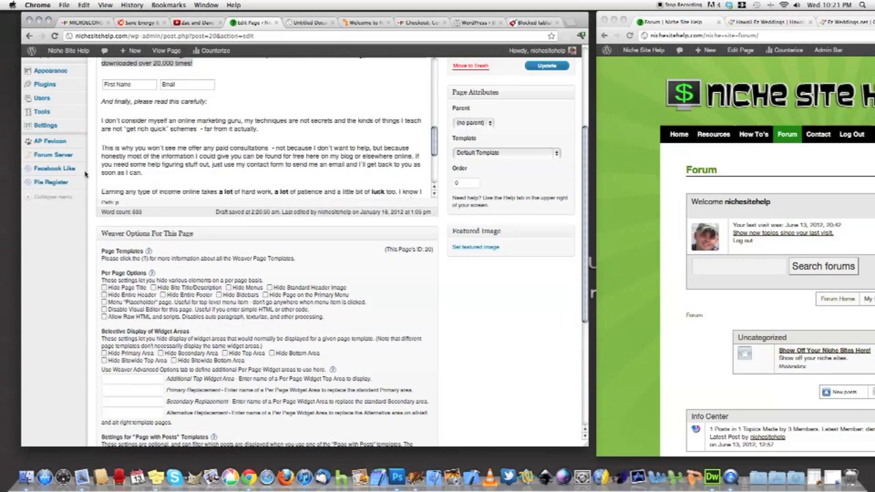
pyautogui.scroll(-4, 347, 285)
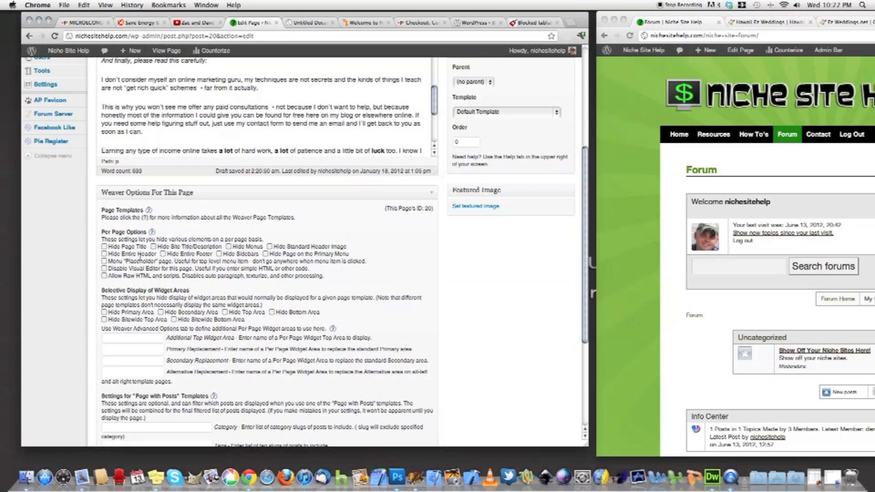
# - Bring the example sites window forward and load shannonsstudio2.com in a new browser tab
pyautogui.doubleClick(728, 22)
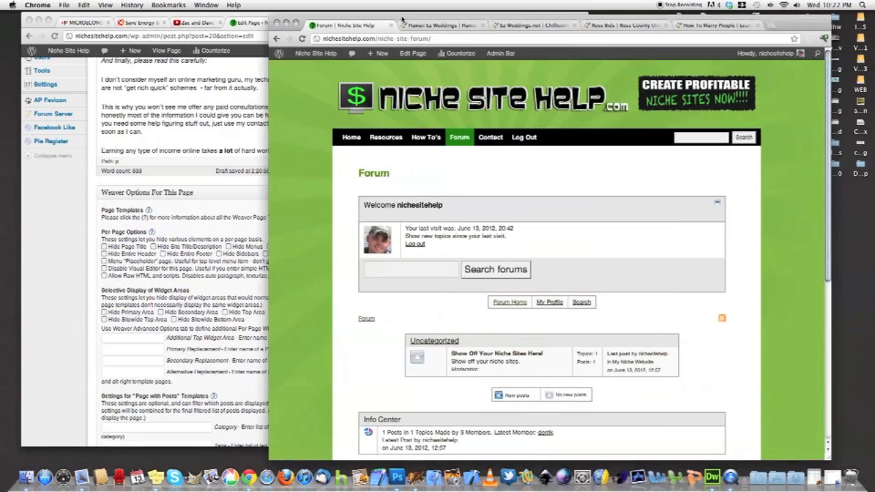
pyautogui.click(719, 24)
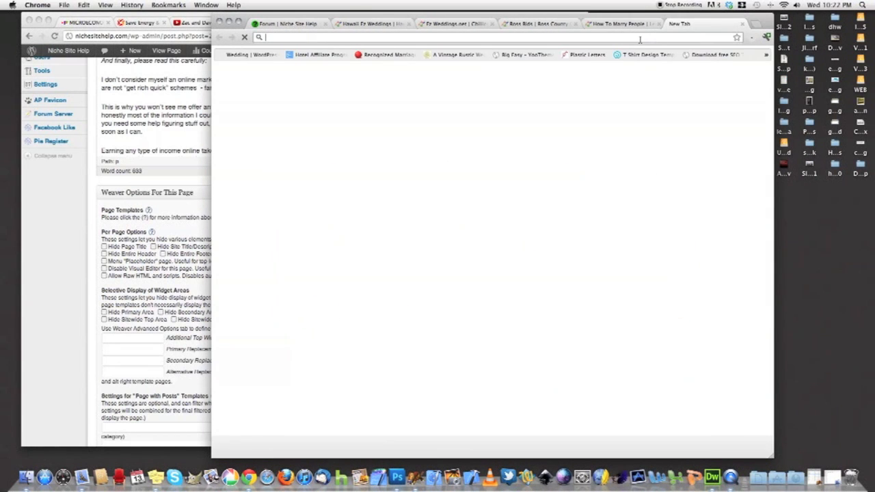
pyautogui.write('shannonsstudio2.com')
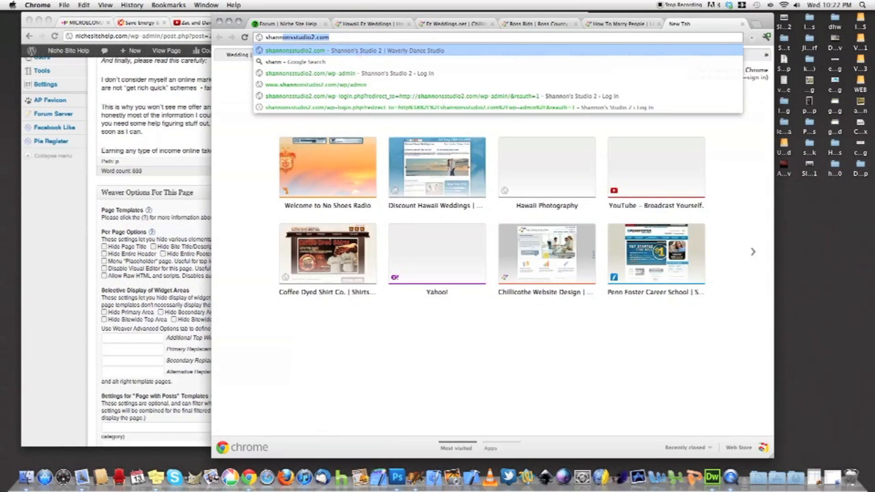
pyautogui.press('Return')
pyautogui.moveTo(506, 14); pyautogui.dragTo(541, 15)
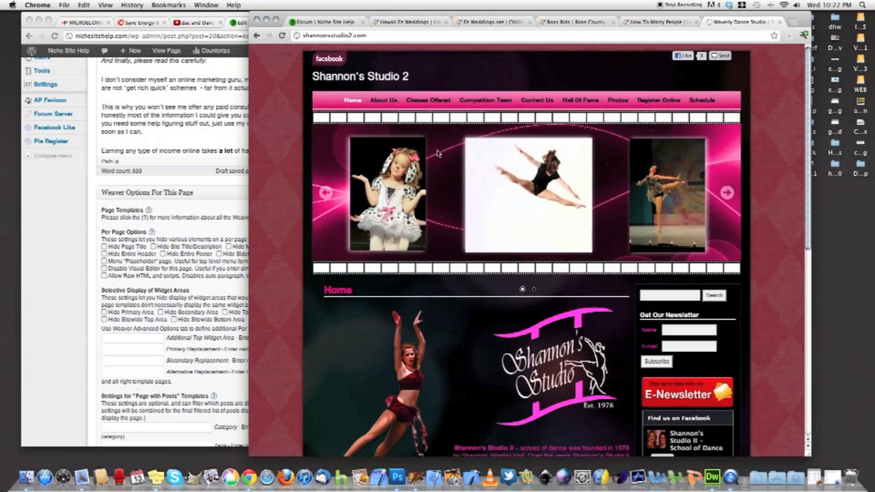
# - Look over the Shannon's Studio 2 home page from the image slider down to the footer and back up
pyautogui.scroll(-5, 438, 147)
pyautogui.scroll(-1, 438, 141)
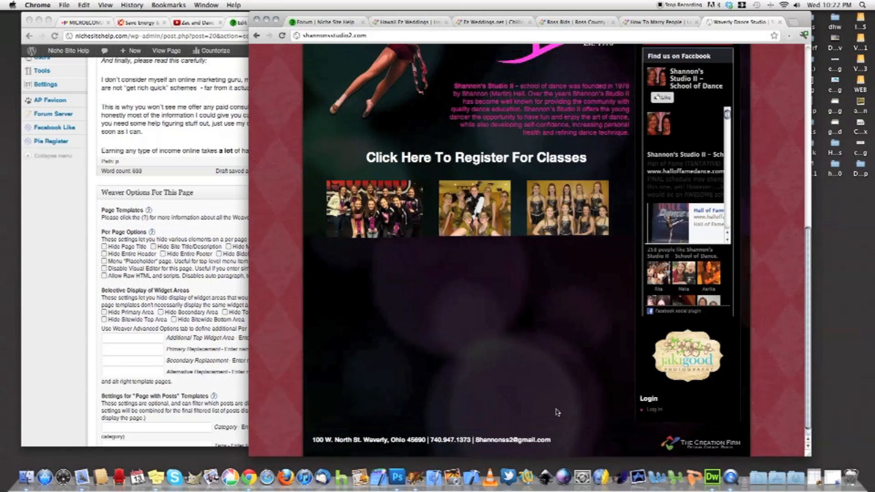
pyautogui.scroll(4, 499, 278)
pyautogui.scroll(2, 499, 278)
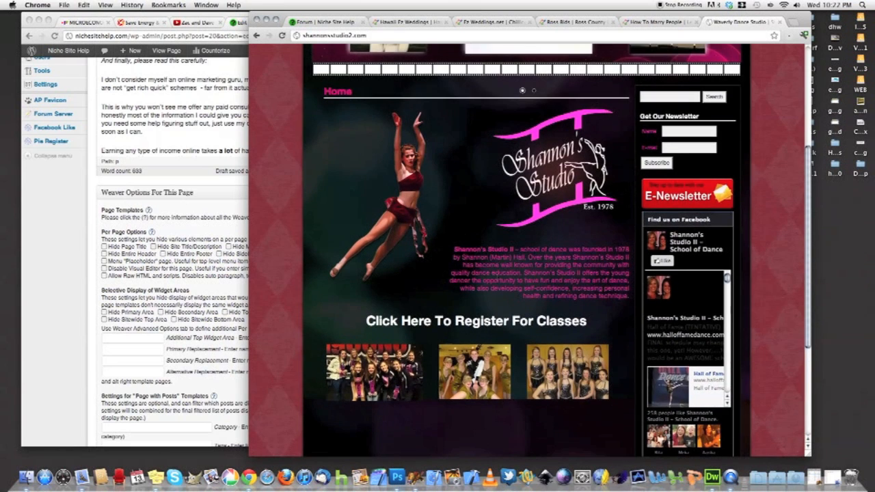
pyautogui.scroll(4, 498, 277)
pyautogui.scroll(2, 499, 278)
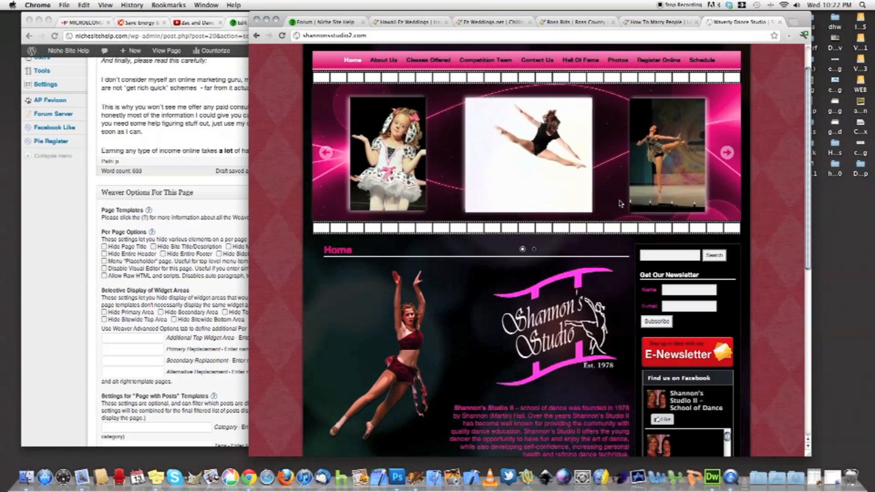
pyautogui.scroll(2, 326, 130)
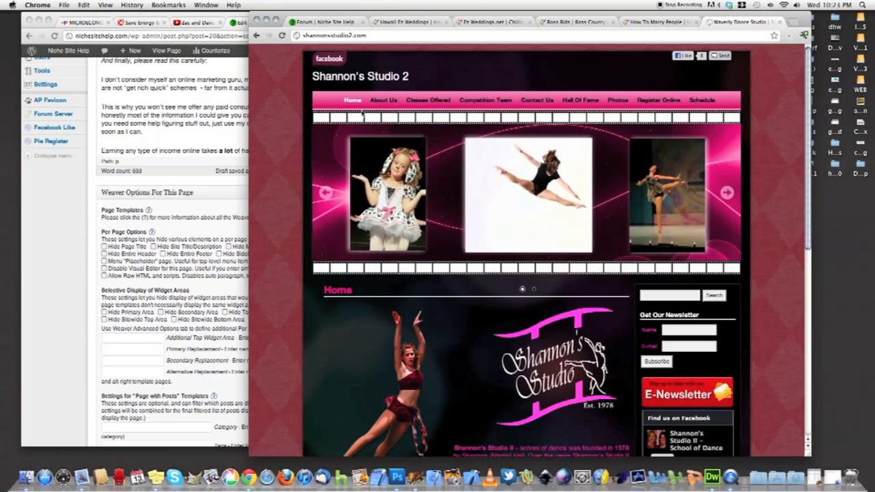
# - Open the Photos page of Shannon's Studio 2, skim its gallery, and move that window aside to uncover the page editor
pyautogui.click(613, 101)
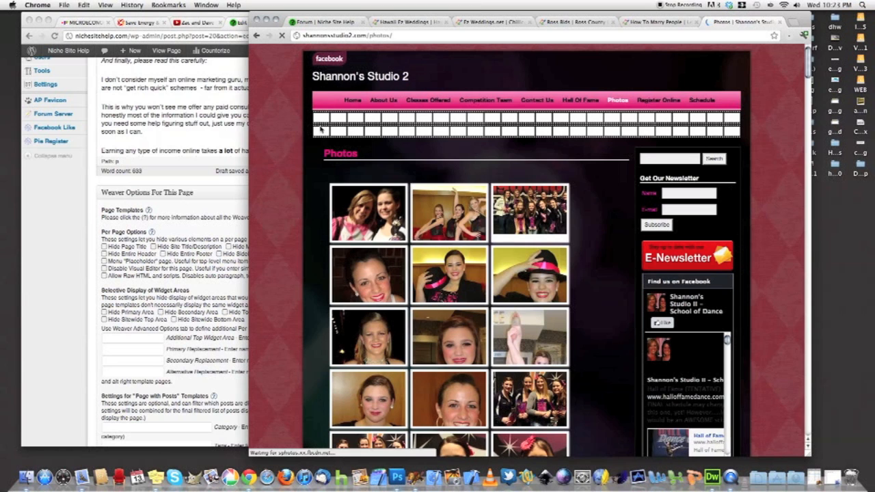
pyautogui.scroll(-5, 574, 166)
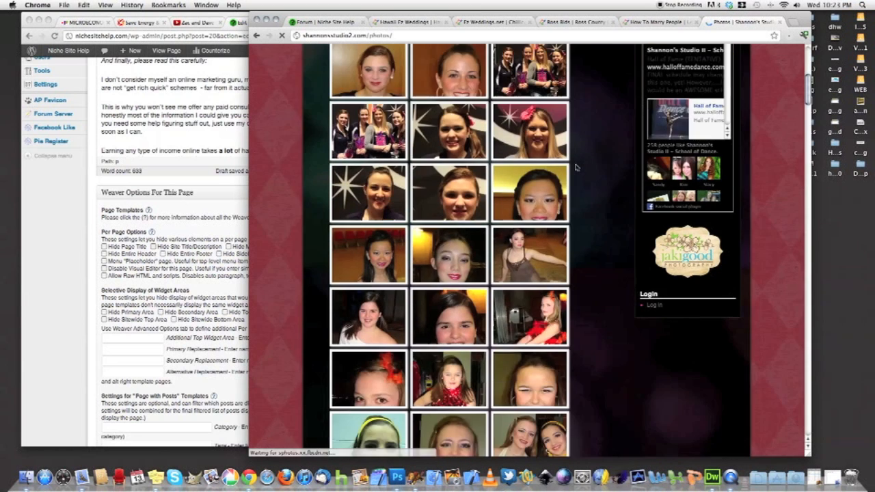
pyautogui.scroll(5, 574, 167)
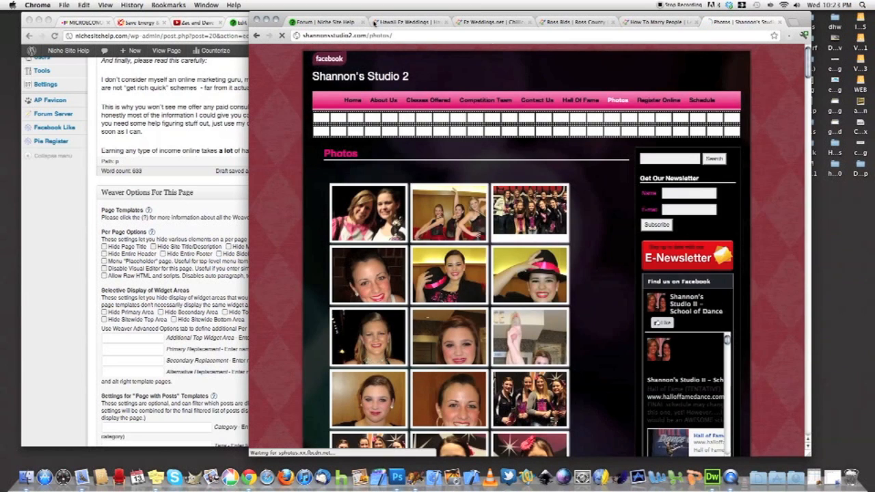
pyautogui.moveTo(300, 17); pyautogui.dragTo(646, 28)
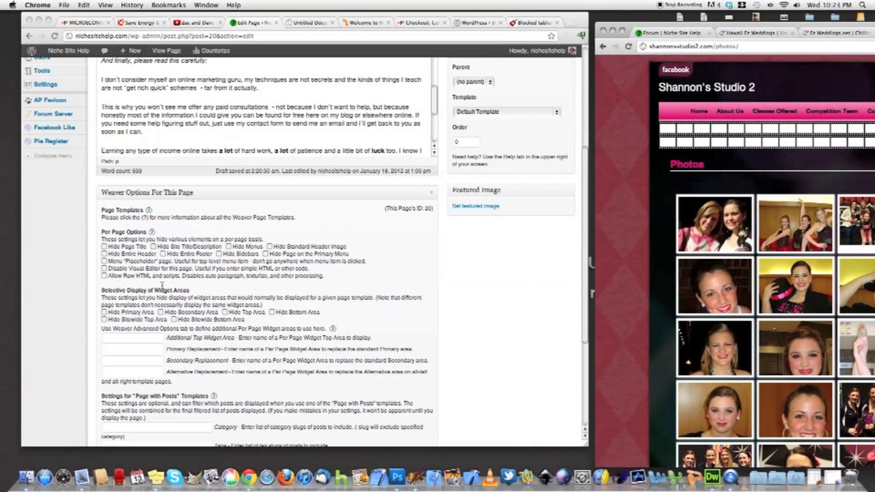
# - Examine the remaining Weaver options for About Me, including the "Page with Posts" template settings, and return to the top of the editor
pyautogui.click(424, 289)
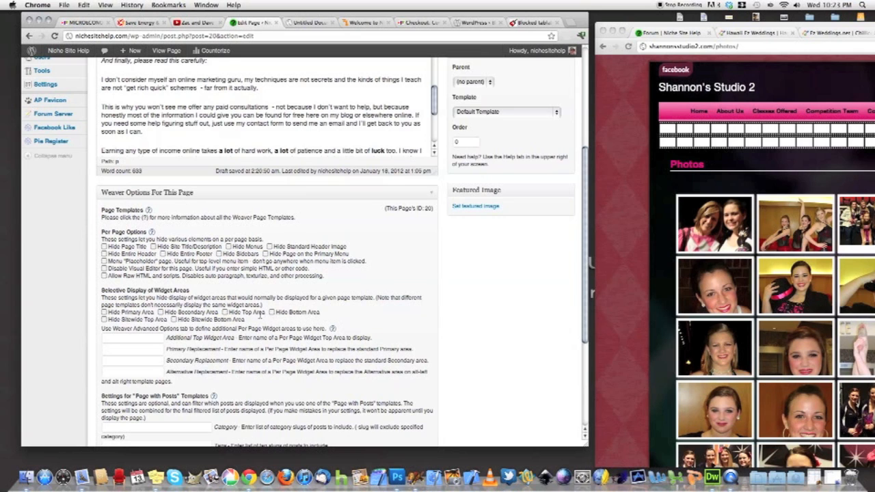
pyautogui.scroll(-4, 263, 314)
pyautogui.scroll(-2, 259, 317)
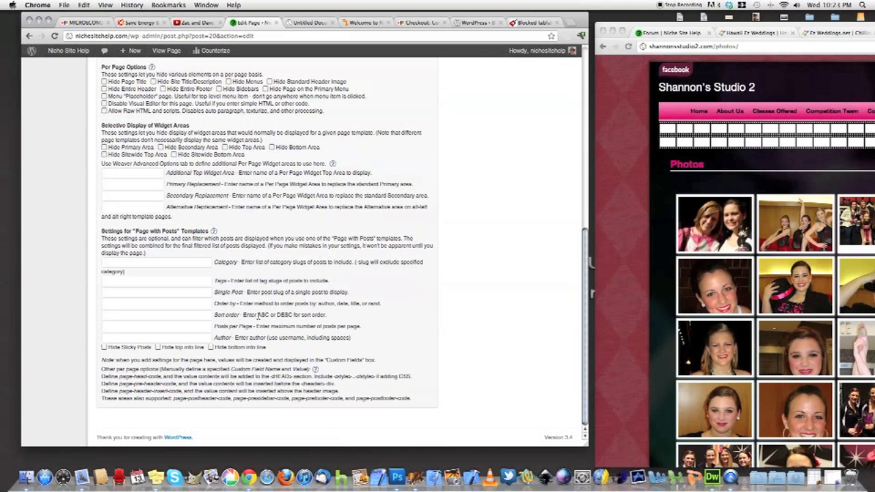
pyautogui.scroll(12, 173, 367)
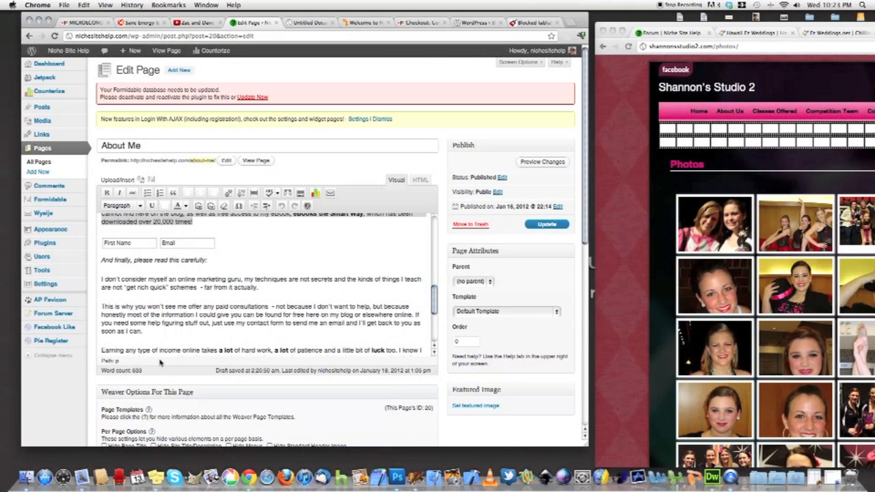
# - Rearrange the two browser windows, bring Shannon's Studio 2 back over the editor, and return to its Home page
pyautogui.moveTo(226, 15); pyautogui.dragTo(213, 17)
pyautogui.moveTo(633, 26); pyautogui.dragTo(592, 18)
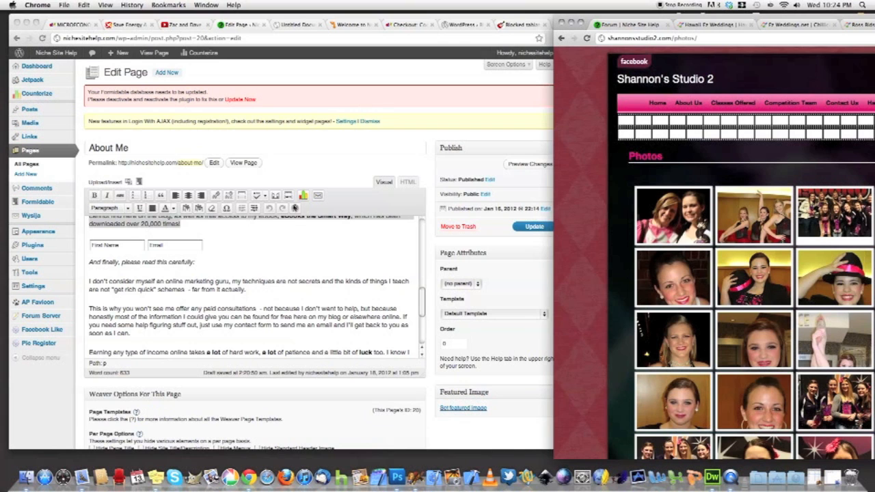
pyautogui.moveTo(681, 18); pyautogui.dragTo(316, 3)
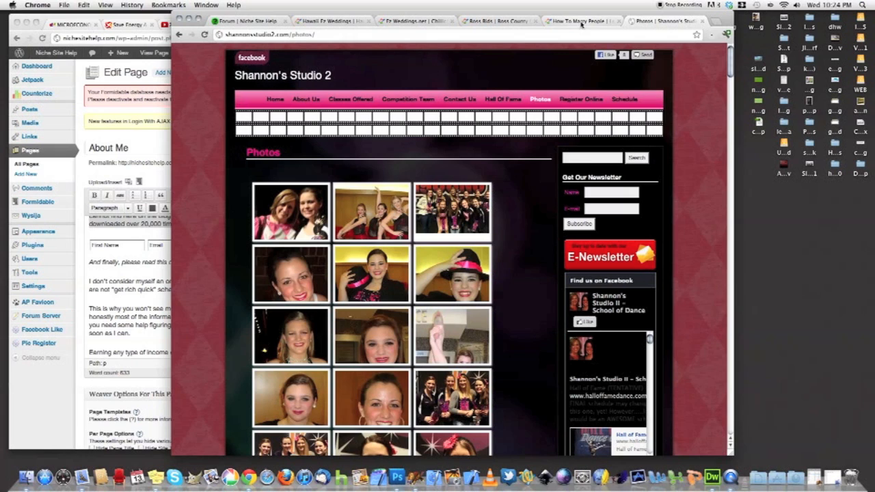
pyautogui.click(267, 99)
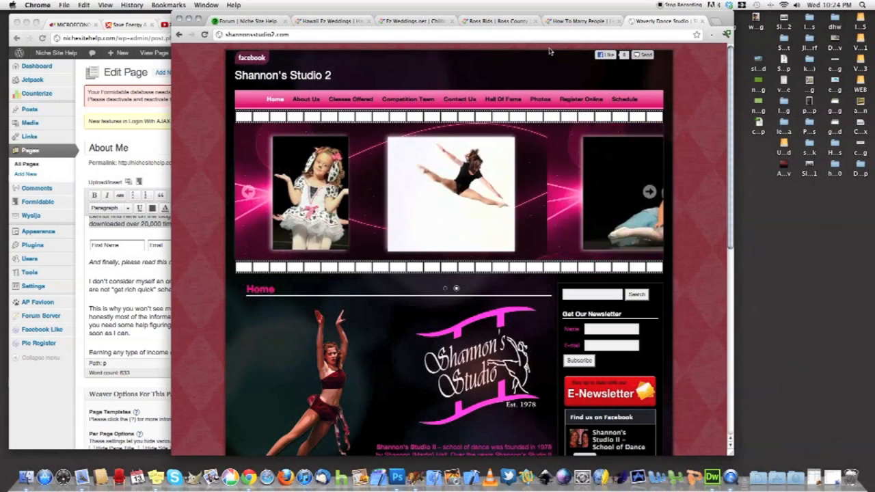
# - Compare the other Weaver-built sites: How To Marry People, Ross Bids, EZ Weddings, Hawaii EZ Weddings and the Niche Site Help forum
pyautogui.click(592, 22)
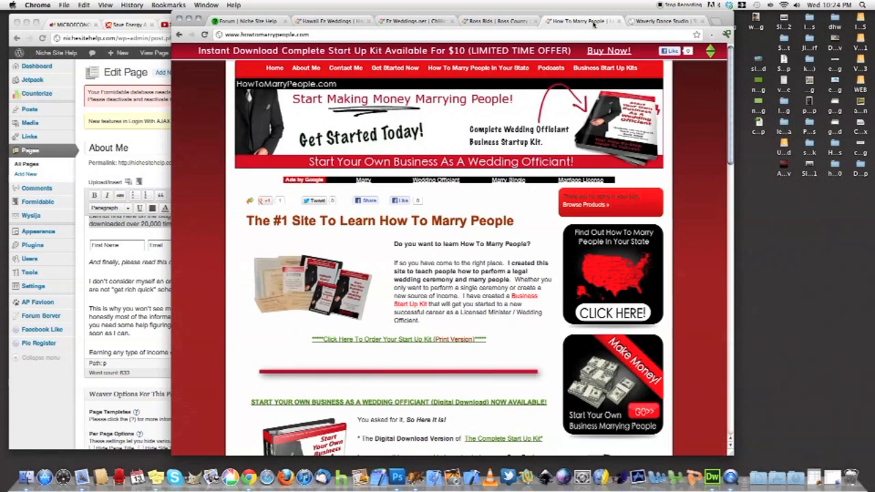
pyautogui.click(502, 23)
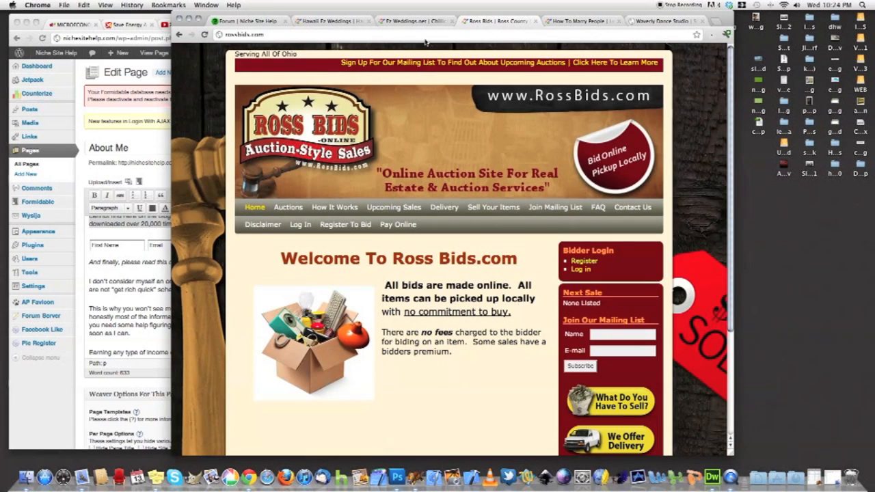
pyautogui.click(399, 22)
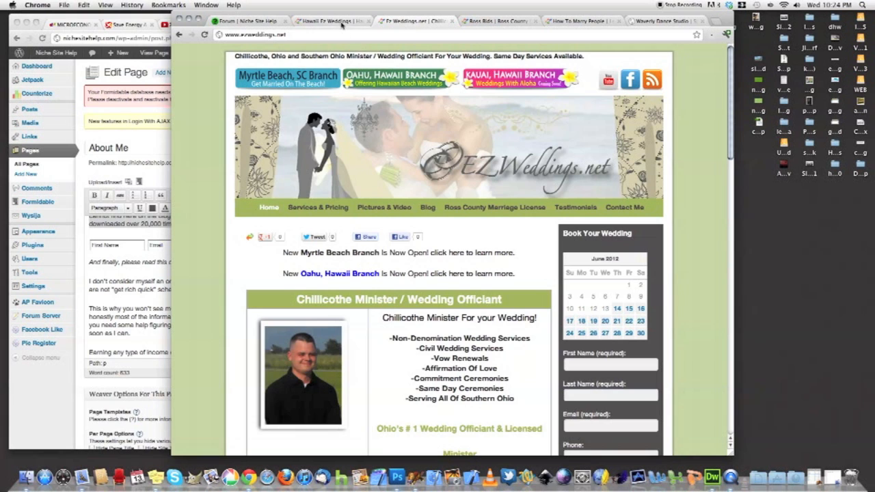
pyautogui.click(342, 23)
pyautogui.click(243, 22)
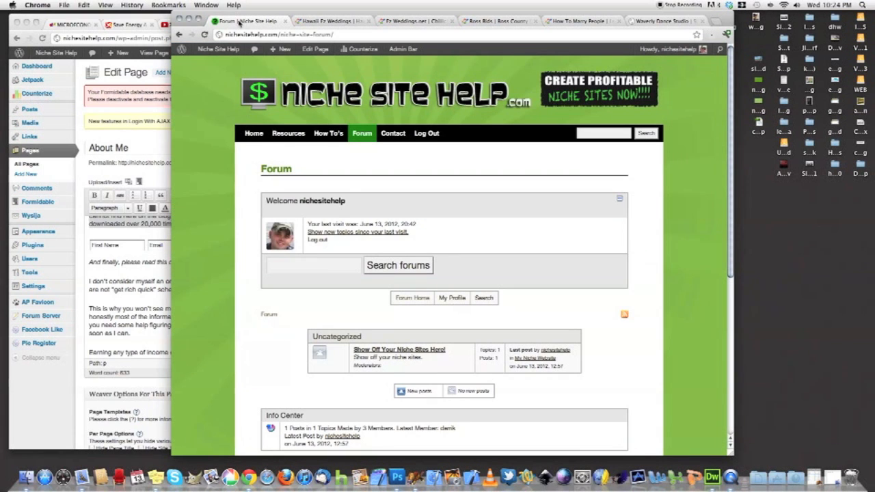
# - Move the Niche Site Help forum window aside and locate the Appearance section in the WordPress admin
pyautogui.moveTo(243, 21); pyautogui.dragTo(672, 34)
pyautogui.click(54, 234)
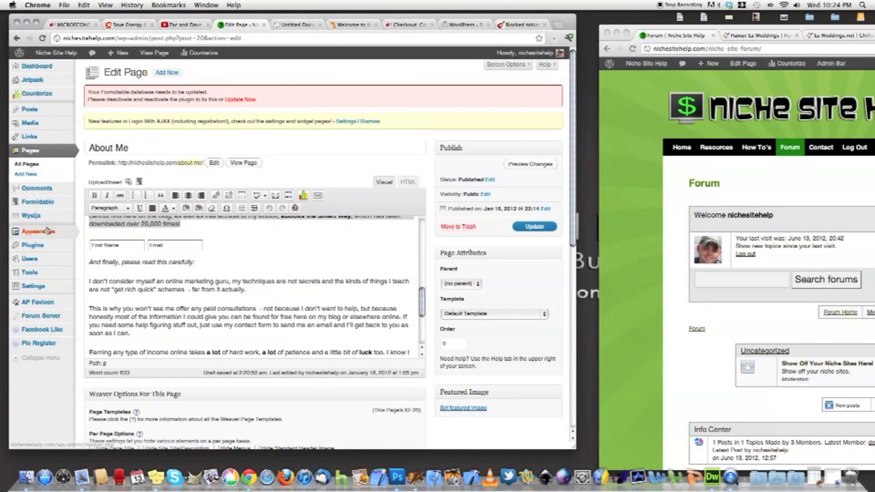
pyautogui.moveTo(68, 234)
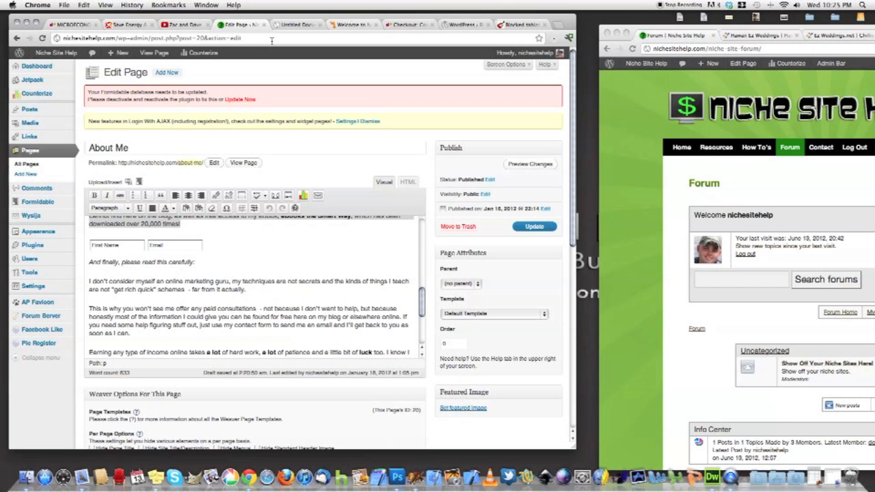
pyautogui.click(184, 25)
pyautogui.click(211, 39)
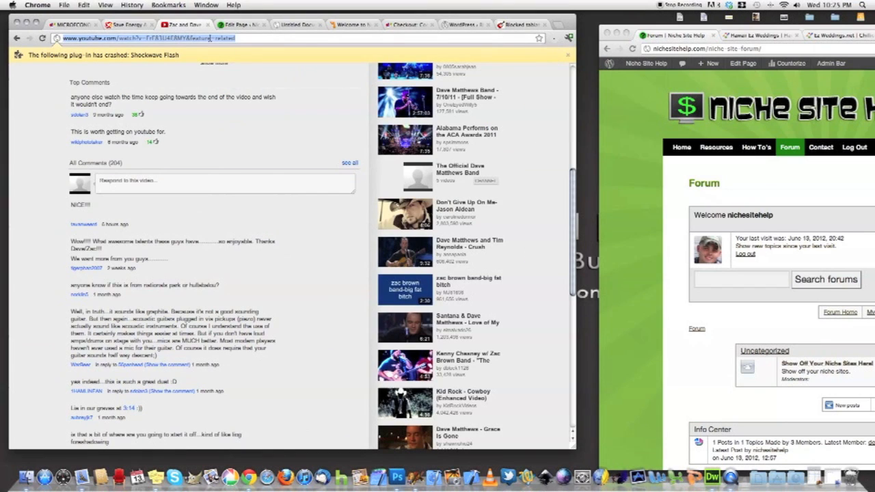
pyautogui.write('www.')
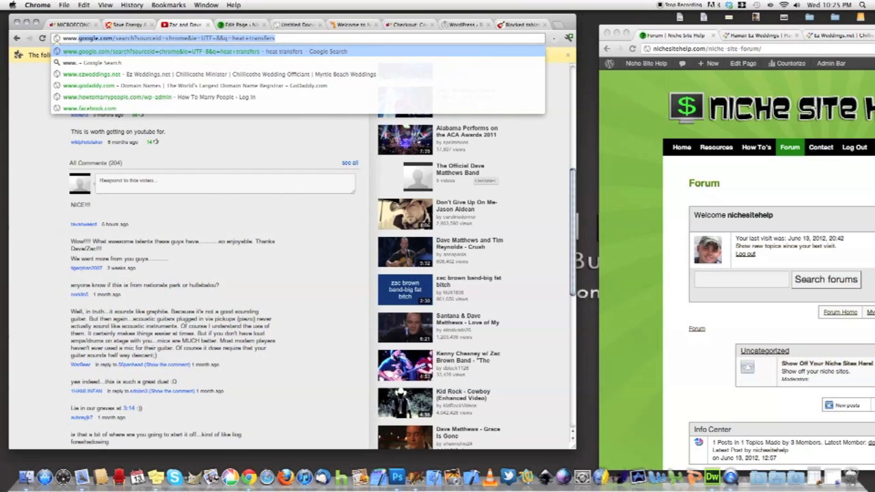
pyautogui.write('weaverthe')
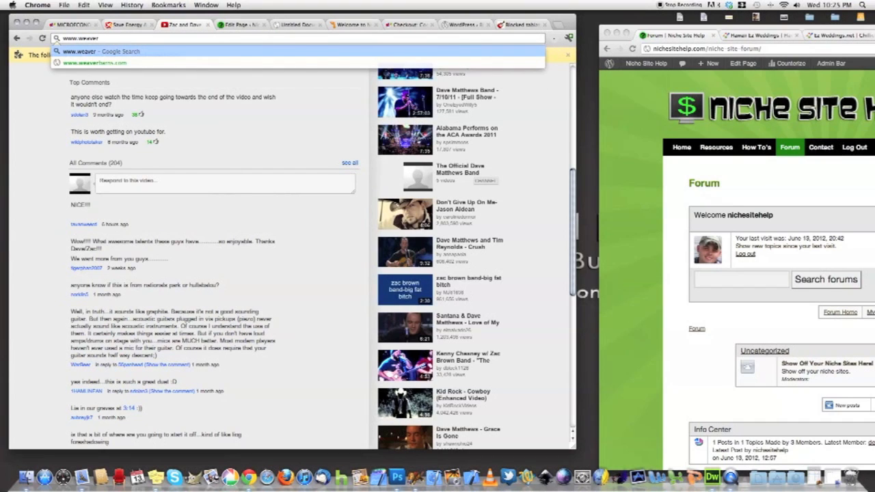
pyautogui.write('me.com')
pyautogui.press('Return')
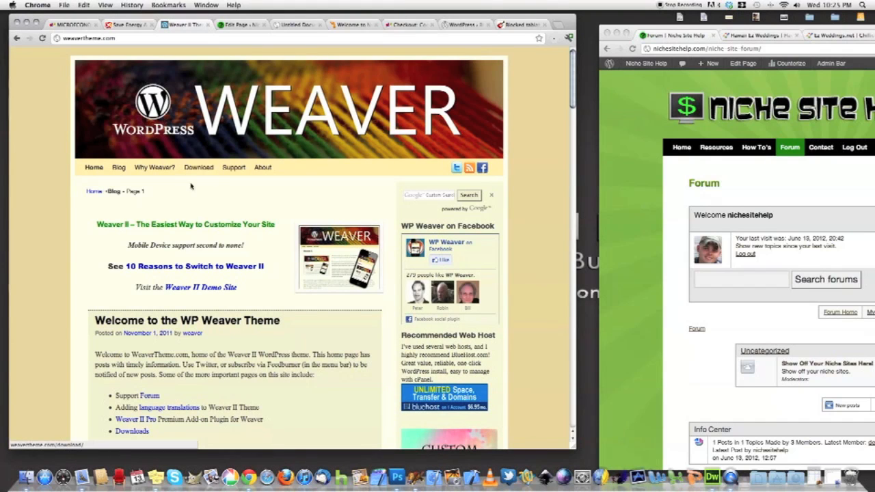
# - Open the Weaver II Demo Site from the Weaver home page and read through its Home page description
pyautogui.click(214, 291)
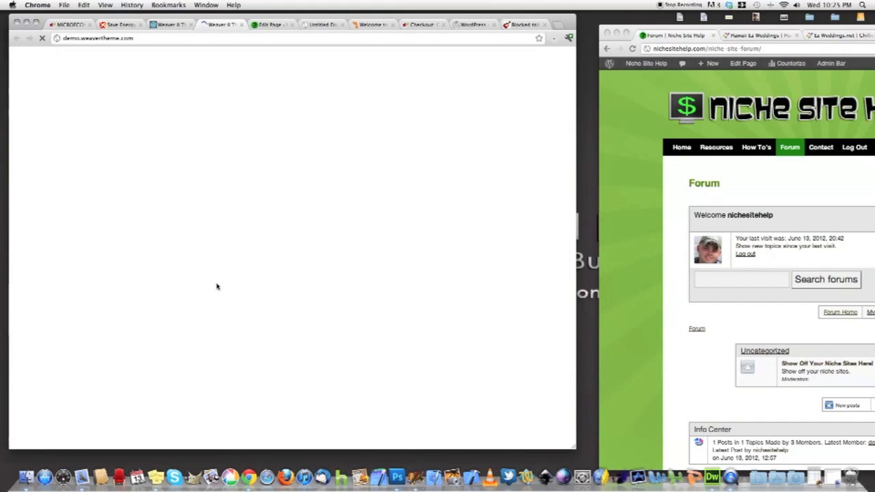
pyautogui.scroll(-1, 218, 287)
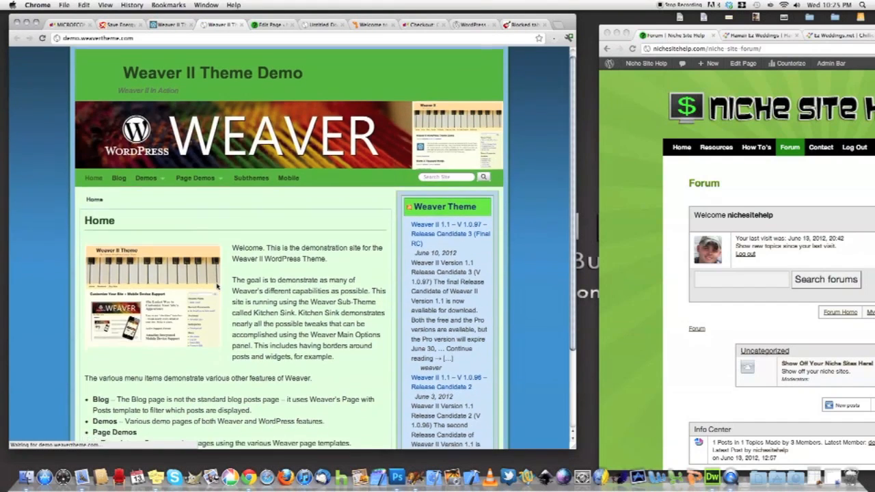
pyautogui.scroll(-2, 218, 287)
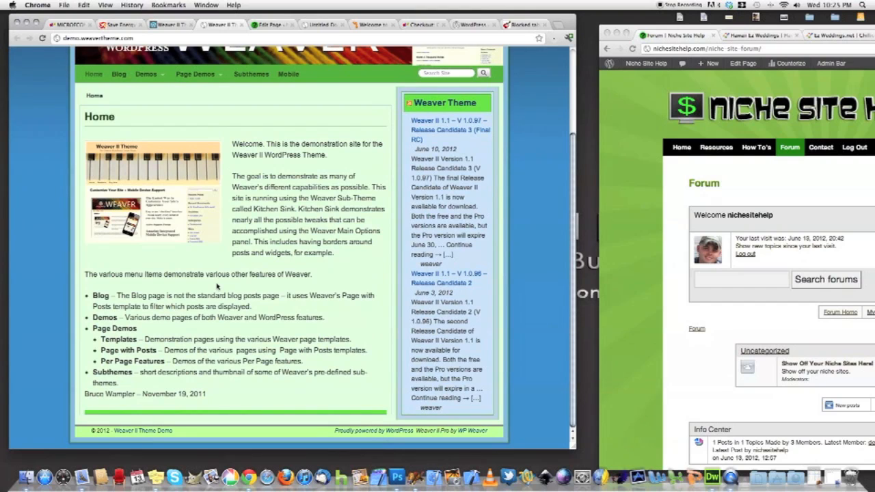
# - Examine the Weaver II demo's Page Demos templates and cycle backwards through the header's subtheme slideshow
pyautogui.scroll(3, 217, 287)
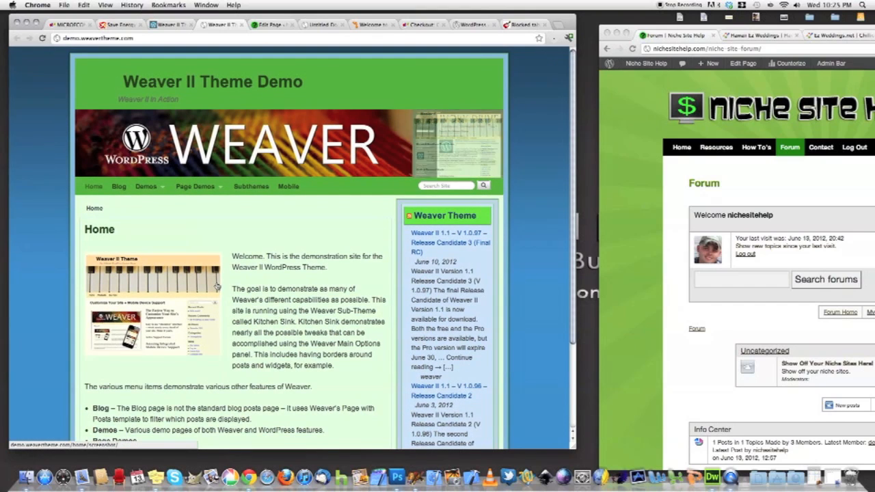
pyautogui.moveTo(220, 190)
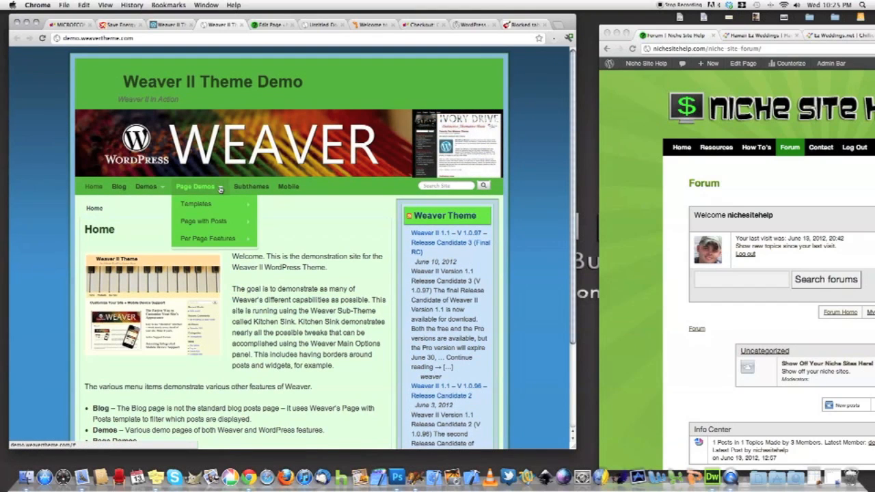
pyautogui.moveTo(223, 205)
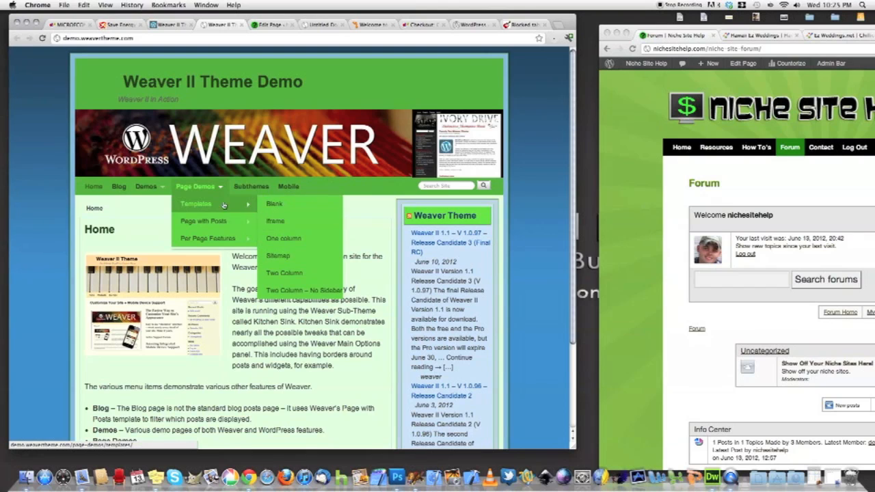
pyautogui.moveTo(164, 190)
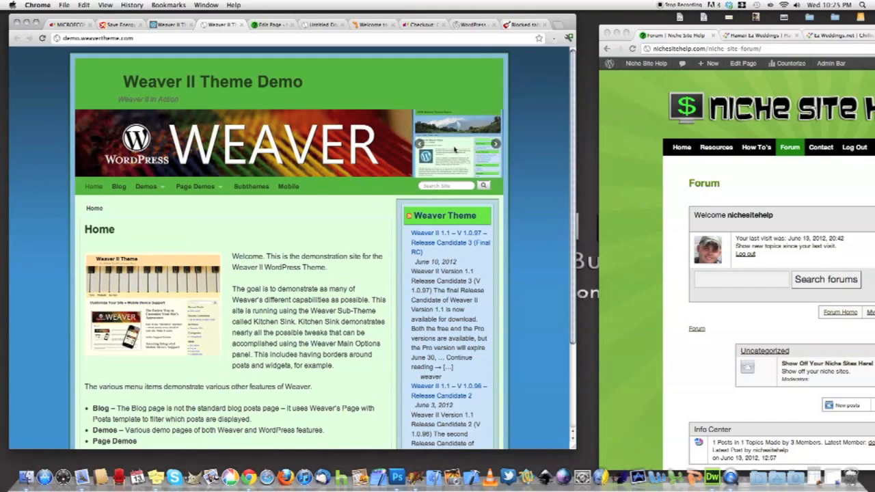
pyautogui.click(419, 145)
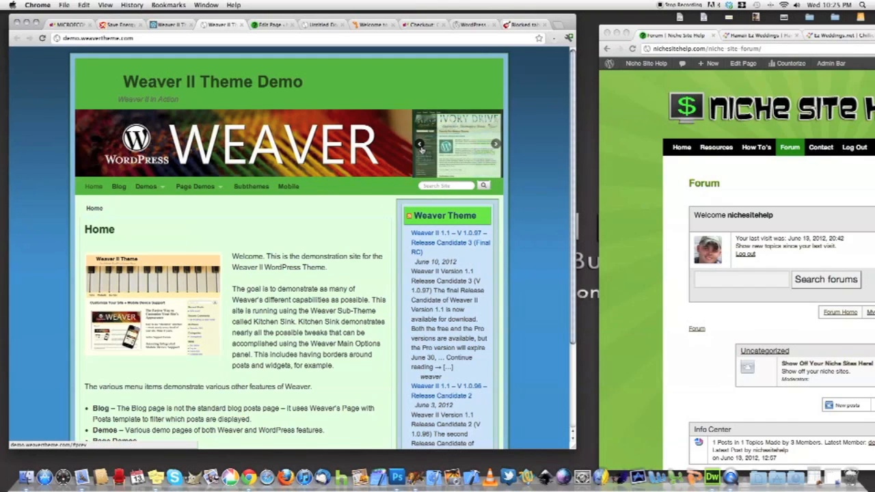
pyautogui.click(421, 147)
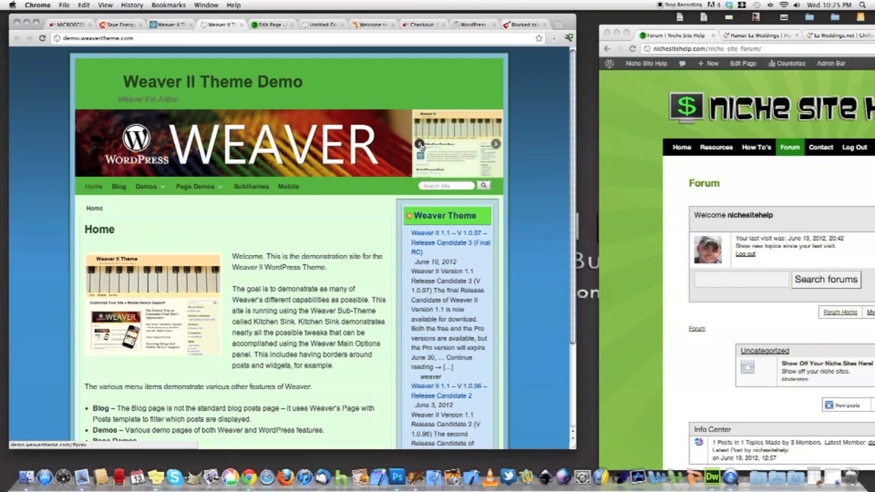
pyautogui.click(421, 147)
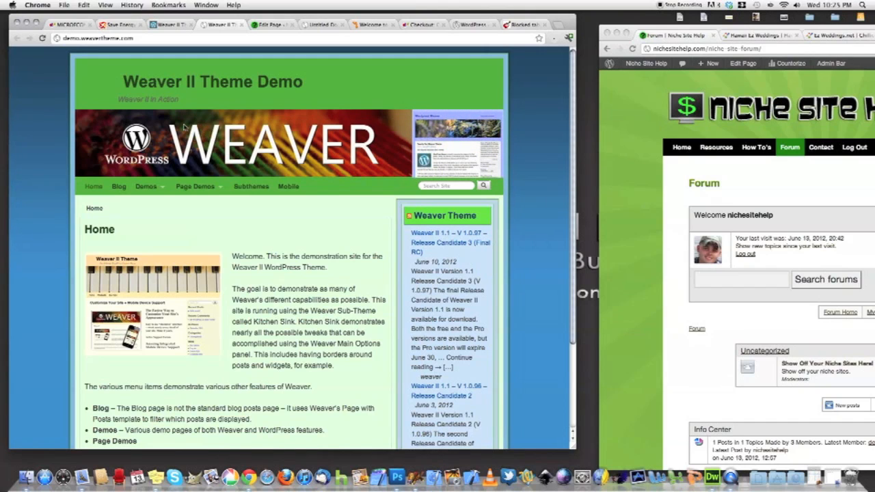
pyautogui.scroll(-3, 296, 244)
pyautogui.scroll(3, 296, 245)
# - Bring the Niche Site Help window over the Weaver demo and open the site's home page
pyautogui.moveTo(721, 26); pyautogui.dragTo(303, 5)
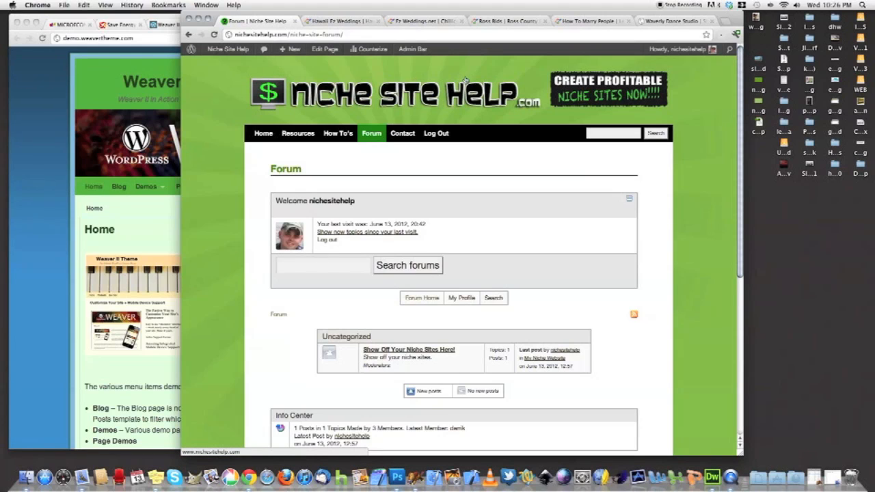
pyautogui.click(304, 100)
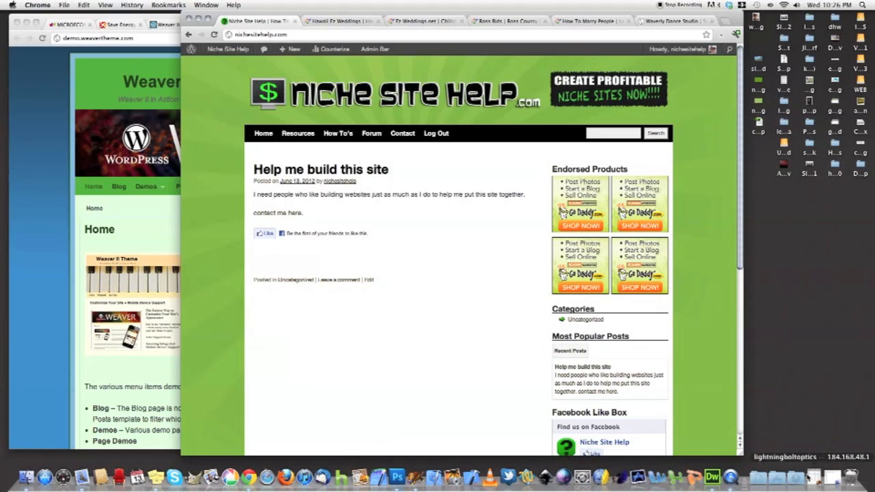
pyautogui.moveTo(873, 491)
pyautogui.click(296, 396)
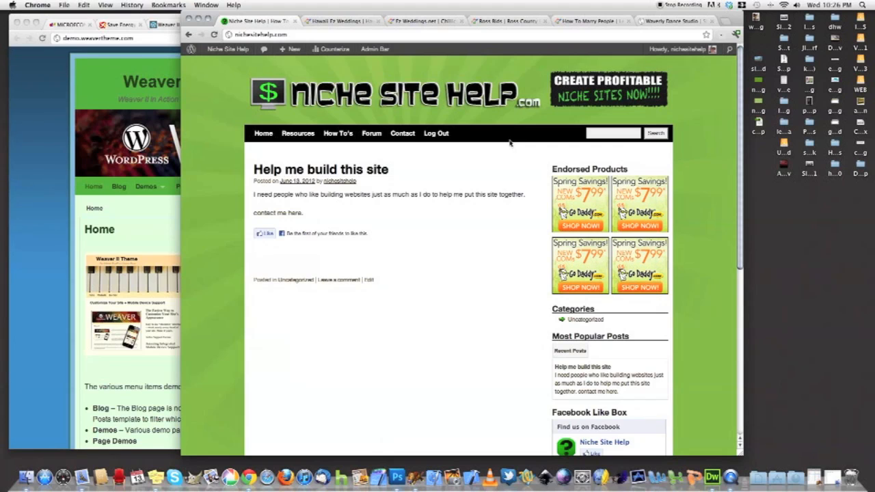
pyautogui.moveTo(456, 13)
pyautogui.mouseDown()
pyautogui.moveTo(565, 15)
pyautogui.moveTo(471, 18)
pyautogui.mouseUp()
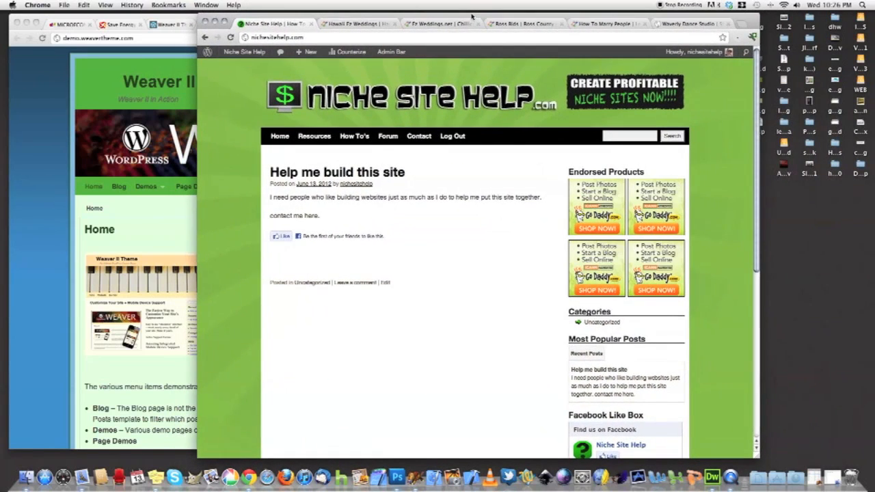
# - Start an email from the contact link in the "Help me build this site" post and discard the unsent draft
pyautogui.click(308, 217)
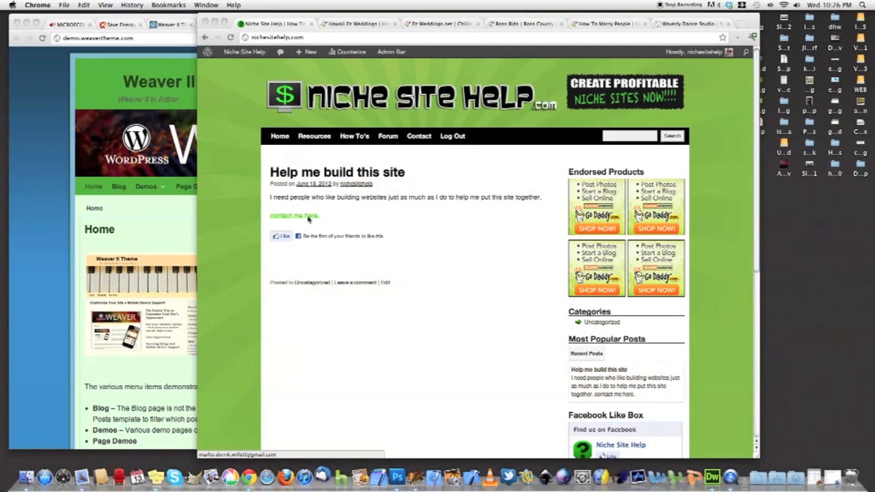
pyautogui.rightClick(324, 484)
pyautogui.click(329, 457)
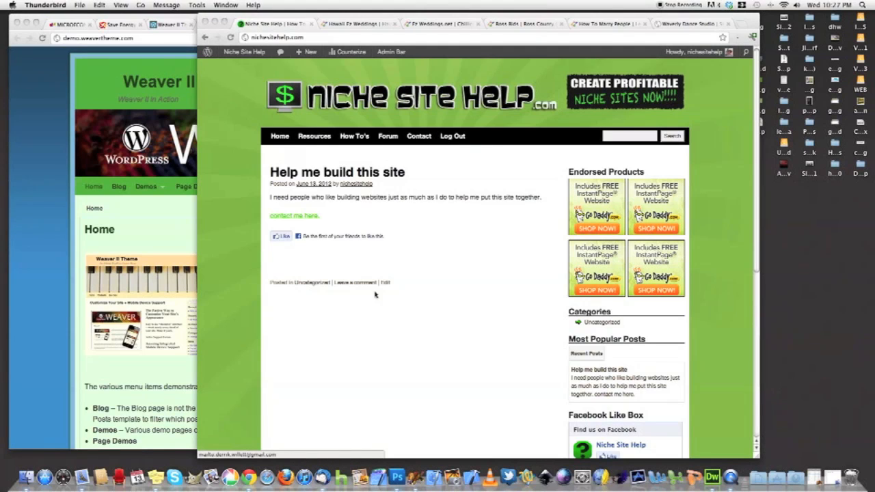
pyautogui.scroll(-5, 429, 333)
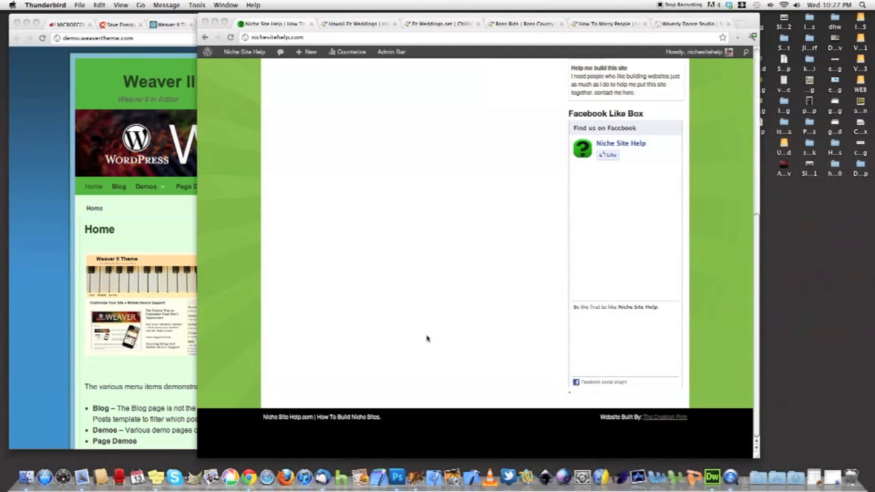
pyautogui.scroll(1, 426, 338)
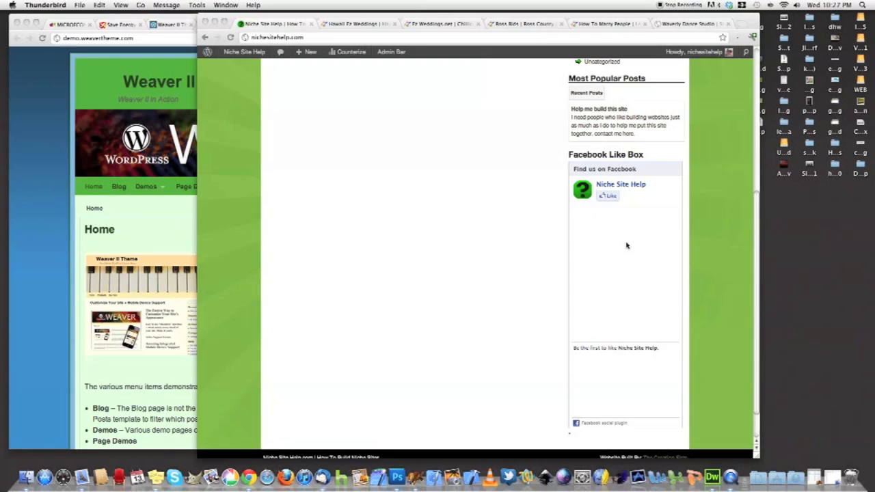
pyautogui.scroll(5, 626, 245)
pyautogui.click(346, 73)
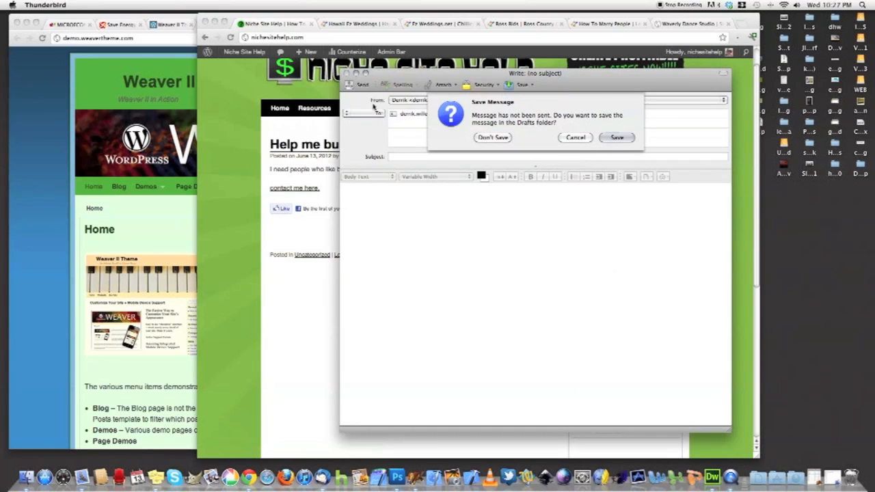
pyautogui.click(492, 137)
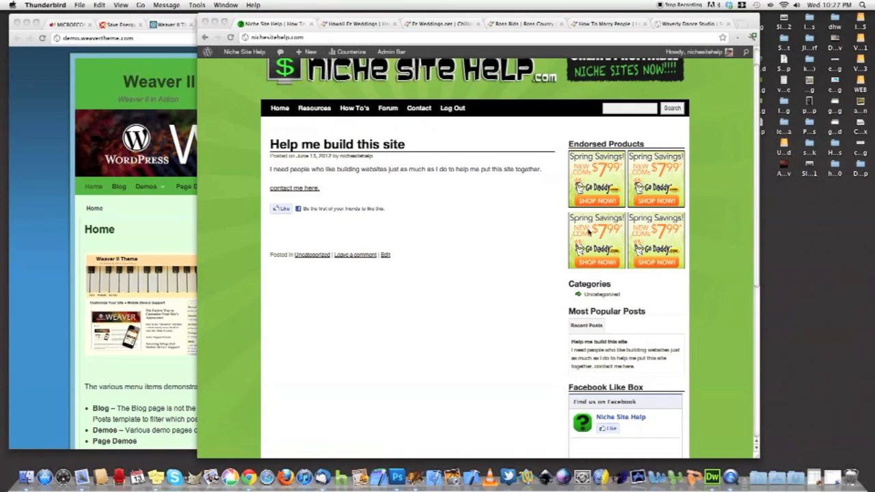
# - Look over the Niche Site Help home page's sidebar, from Endorsed Products down to the Facebook Like Box
pyautogui.click(592, 233)
pyautogui.scroll(-4, 592, 233)
pyautogui.scroll(10, 592, 234)
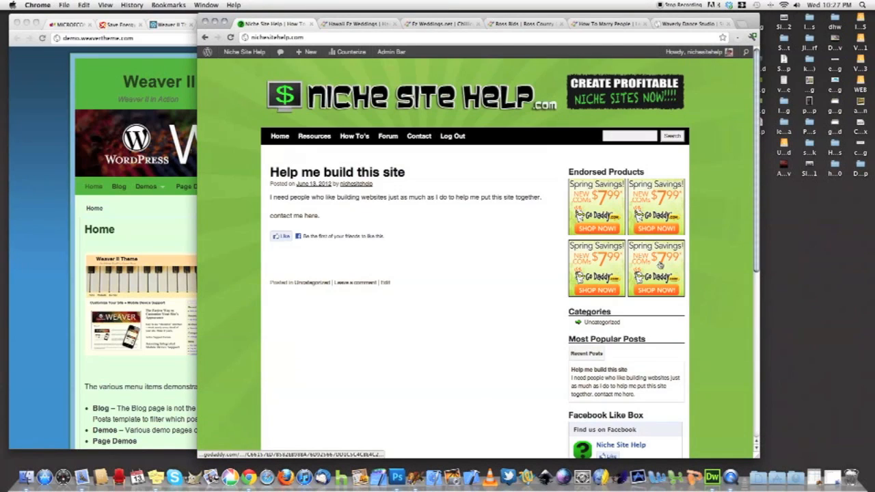
pyautogui.scroll(-5, 601, 321)
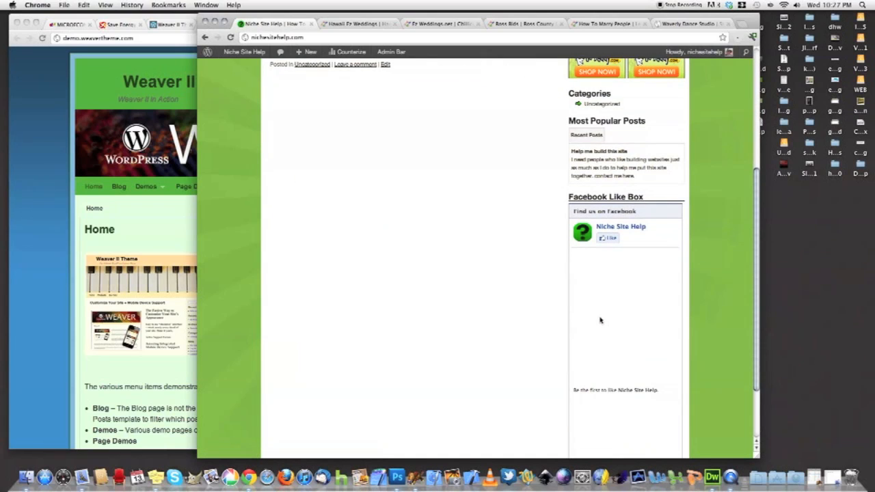
pyautogui.scroll(5, 280, 190)
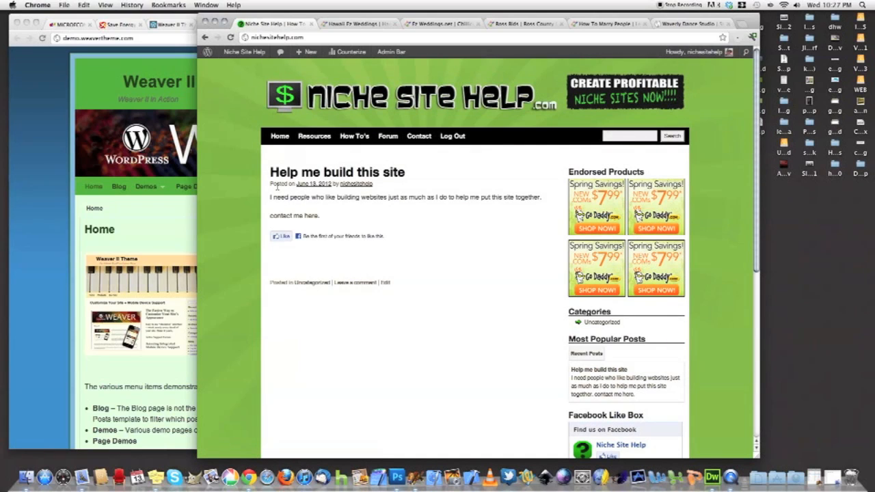
# - Review the Weaver II demo's home page once more and return to the Niche Site Help window
pyautogui.click(51, 245)
pyautogui.scroll(-5, 50, 245)
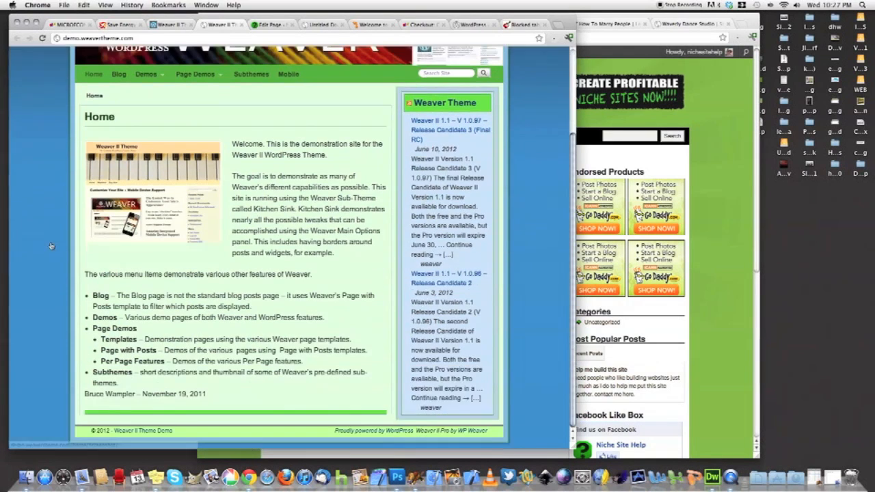
pyautogui.scroll(5, 50, 245)
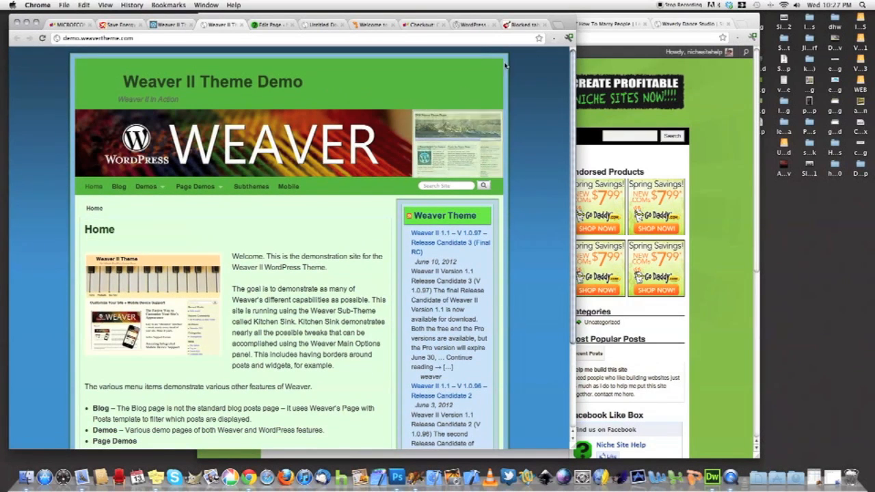
pyautogui.click(592, 18)
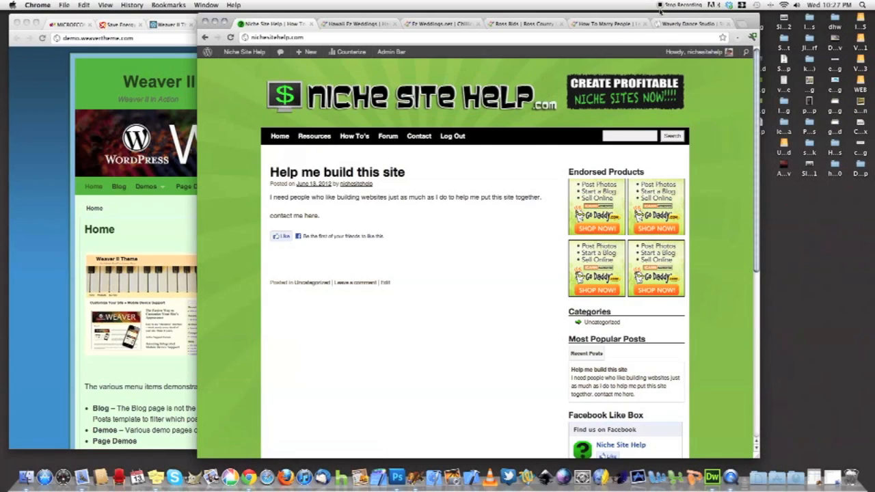
pyautogui.click(660, 5)
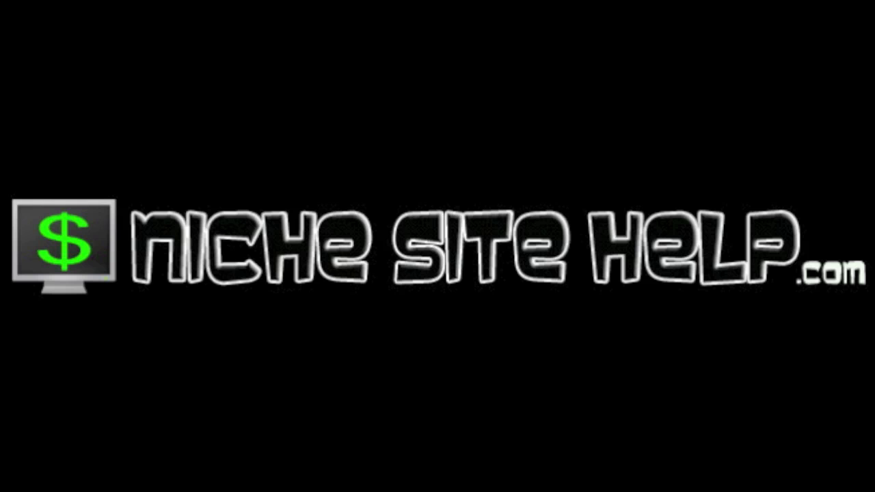